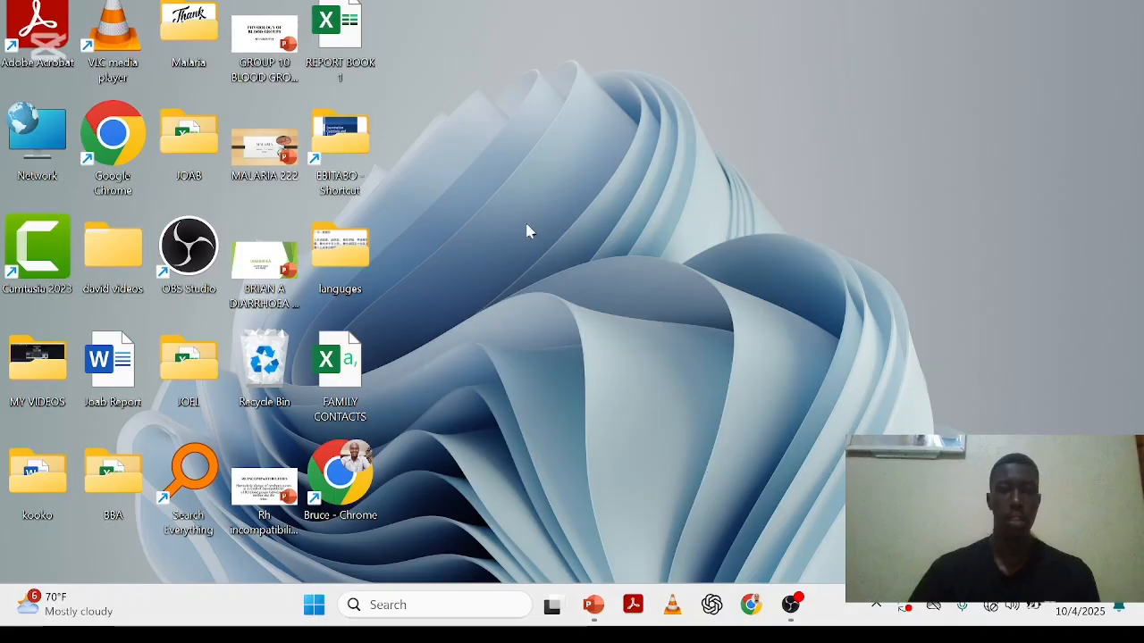
- Open the ERRORS workbook from its folder on the desktop
double_click(206, 138)
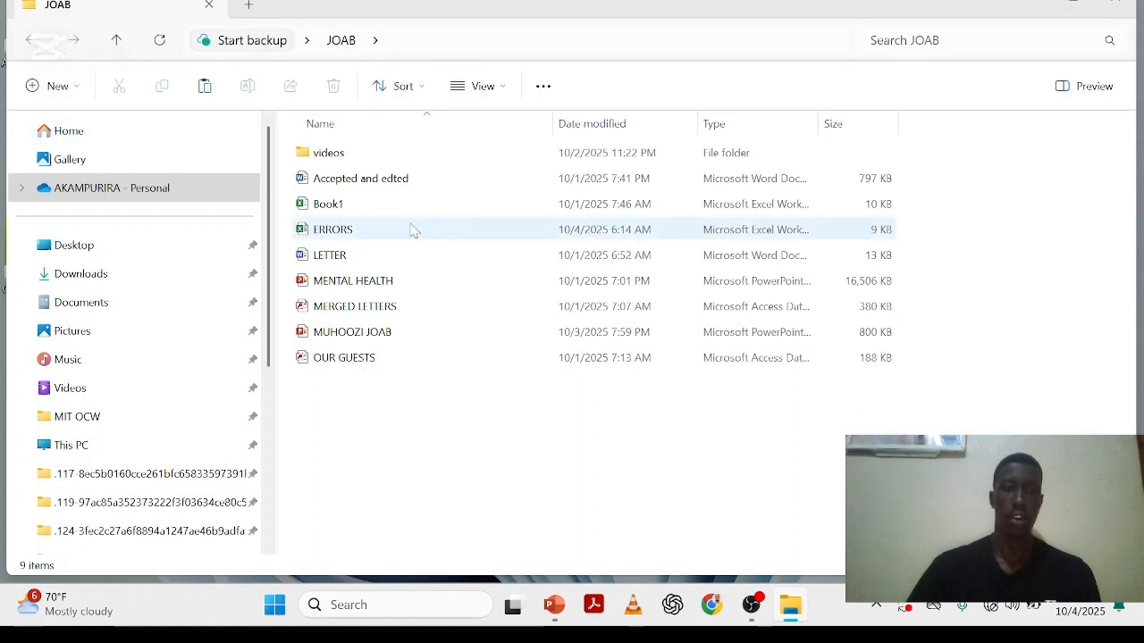
double_click(411, 229)
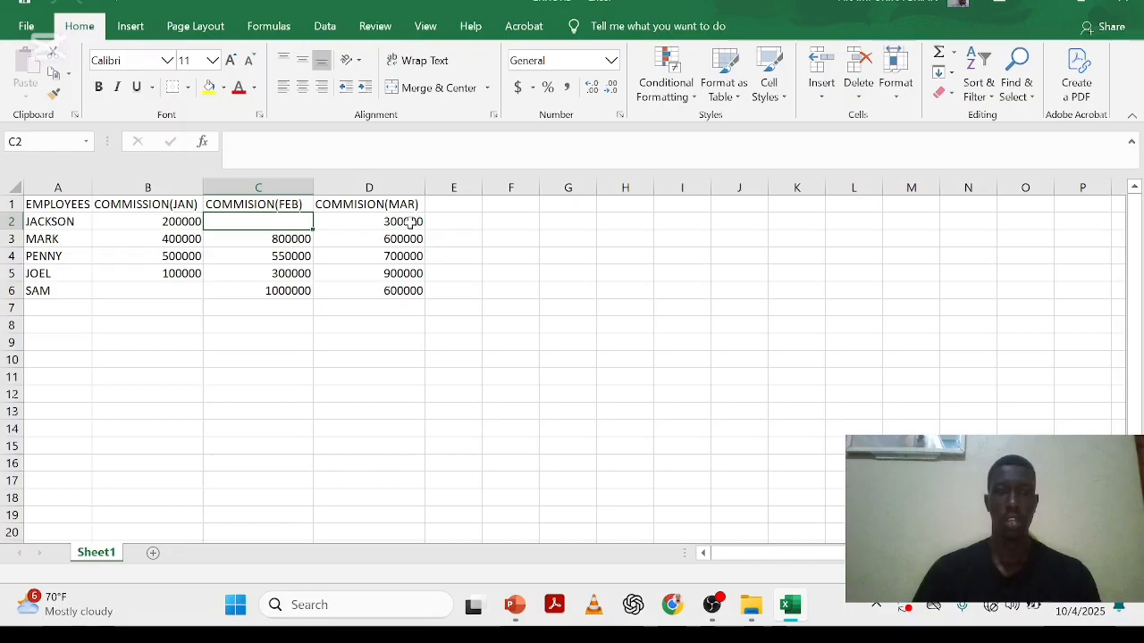
- Narrow column D until its values no longer fit, and widen it enough to display the six-digit numbers
left_click(472, 210)
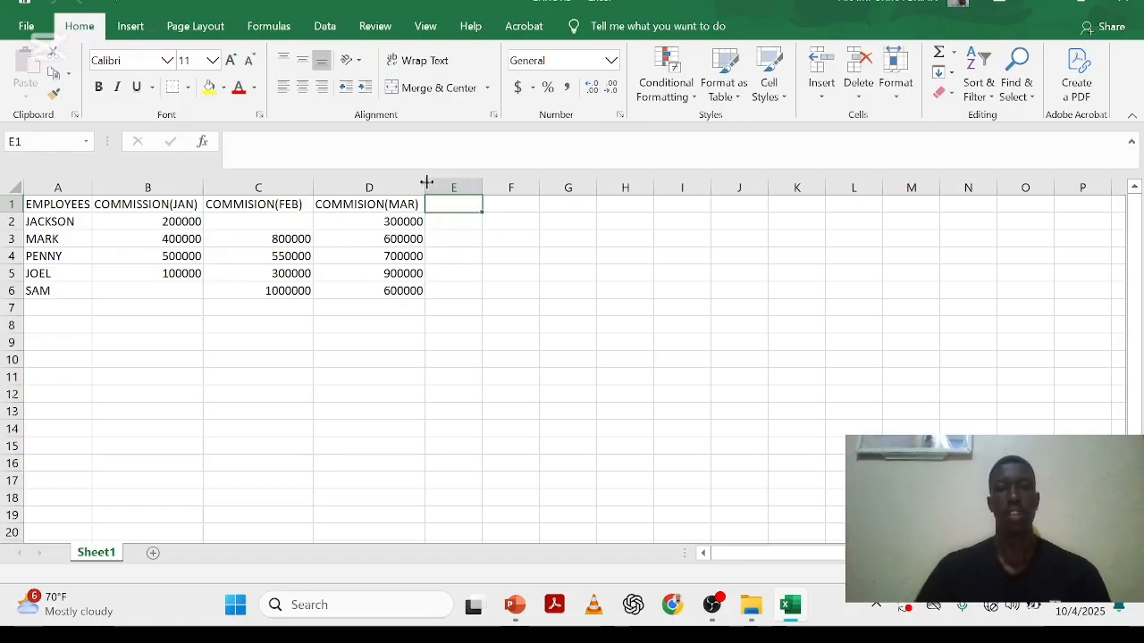
left_click_drag(426, 183, 328, 186)
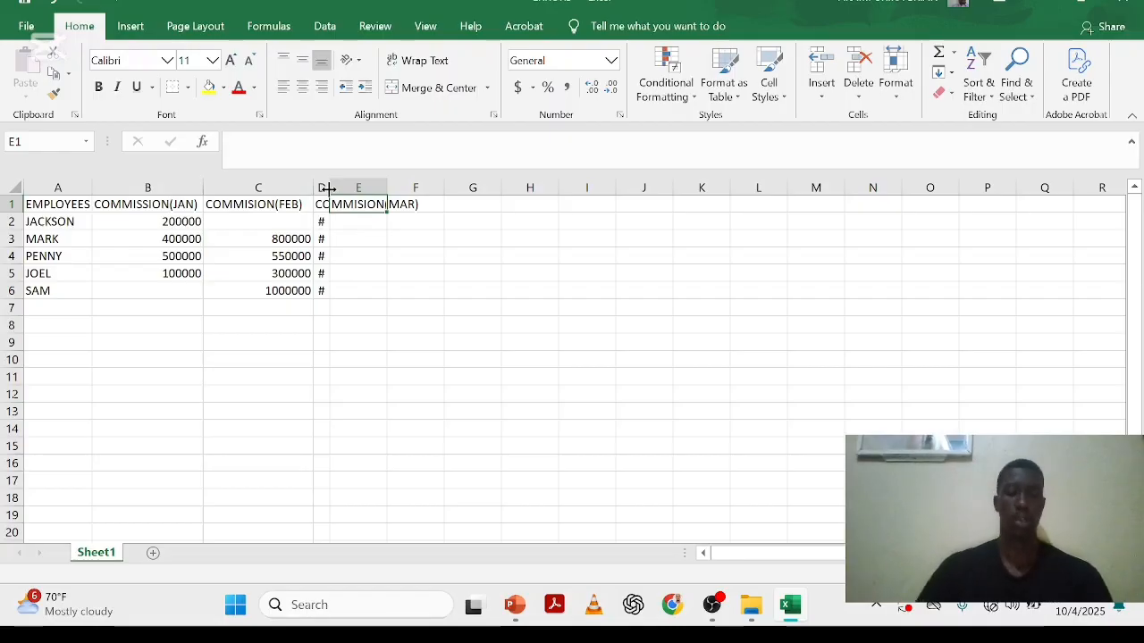
left_click_drag(328, 188, 376, 183)
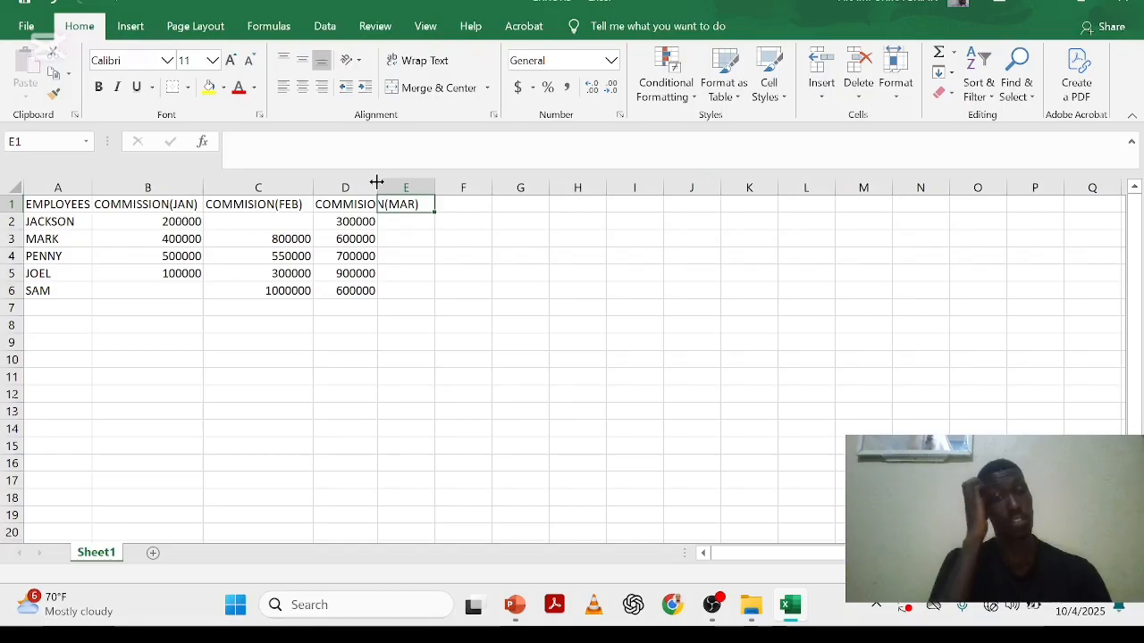
left_click(522, 206)
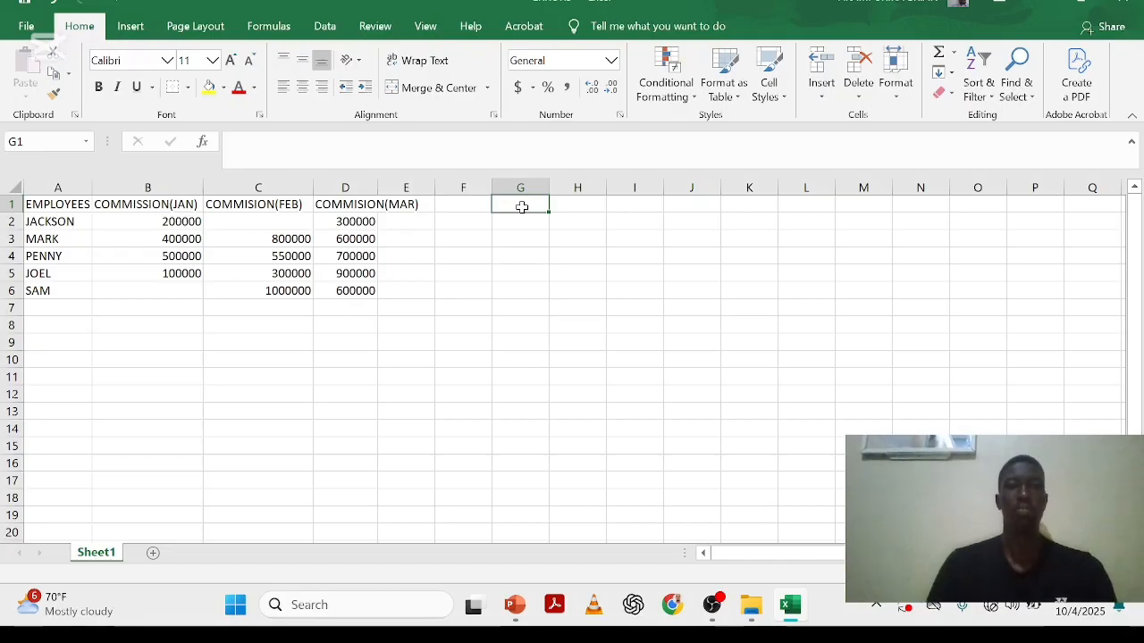
- Enter the text FEBRUARY in cell C2 as the February commission of the first employee
left_click(268, 218)
type("FE")
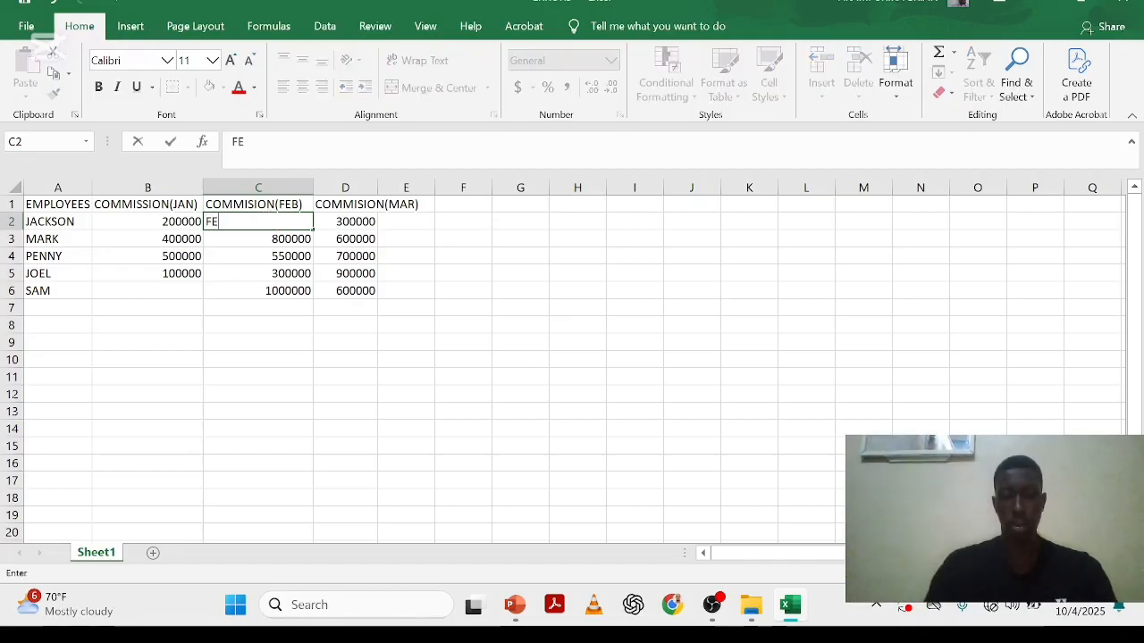
type("BRUARY")
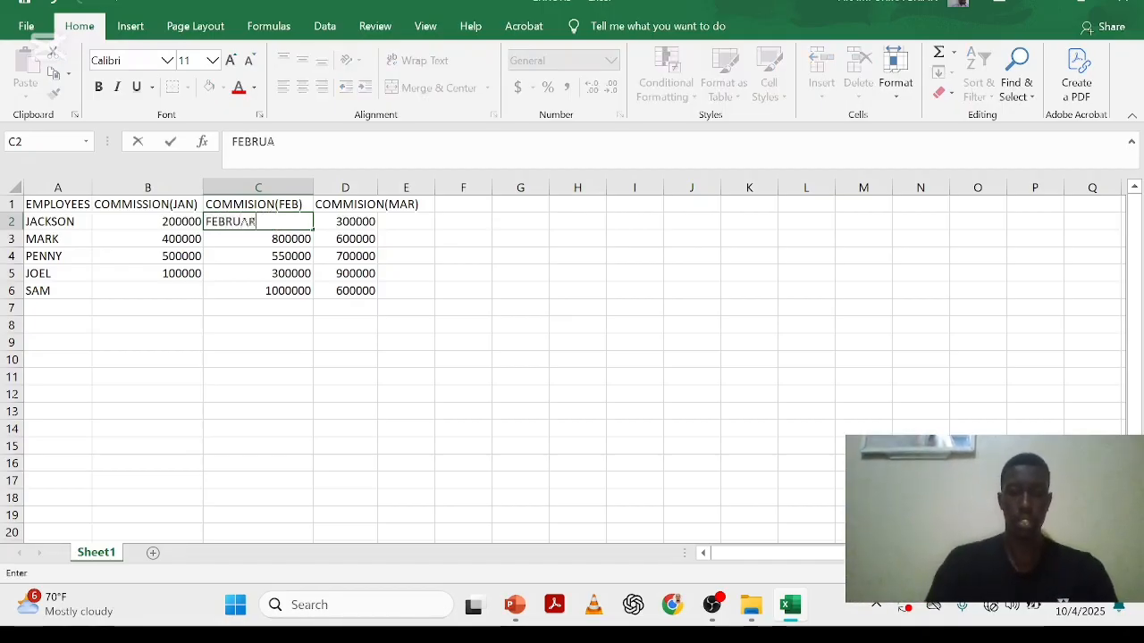
- Add the January and February commissions in E2 with =B2+C2 and fill the formula down to E6
left_click(419, 224)
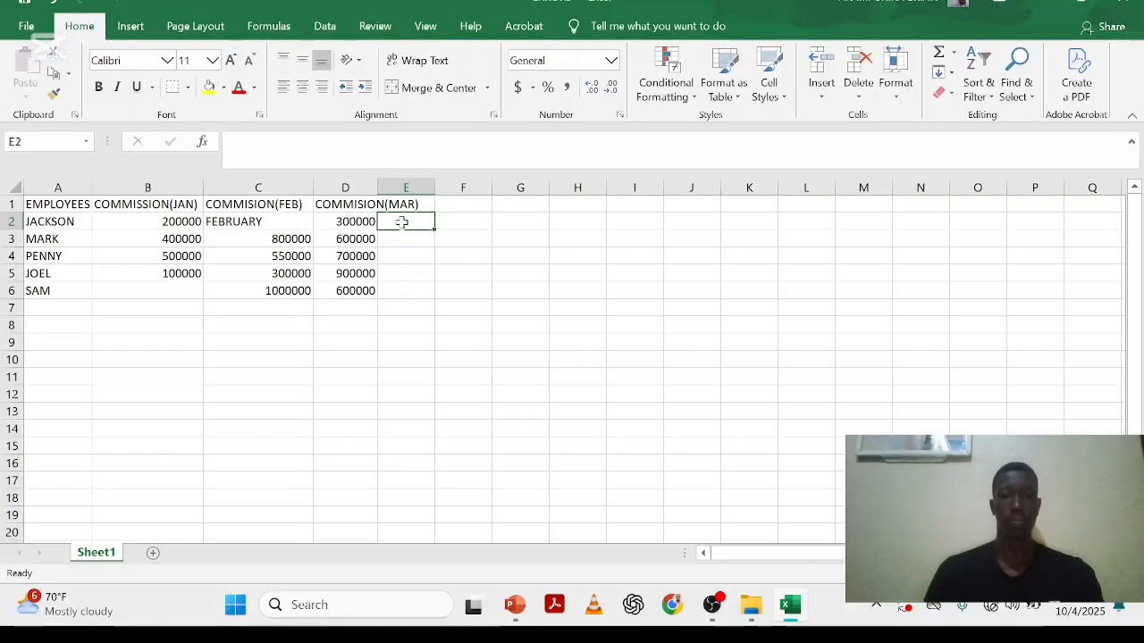
type("=")
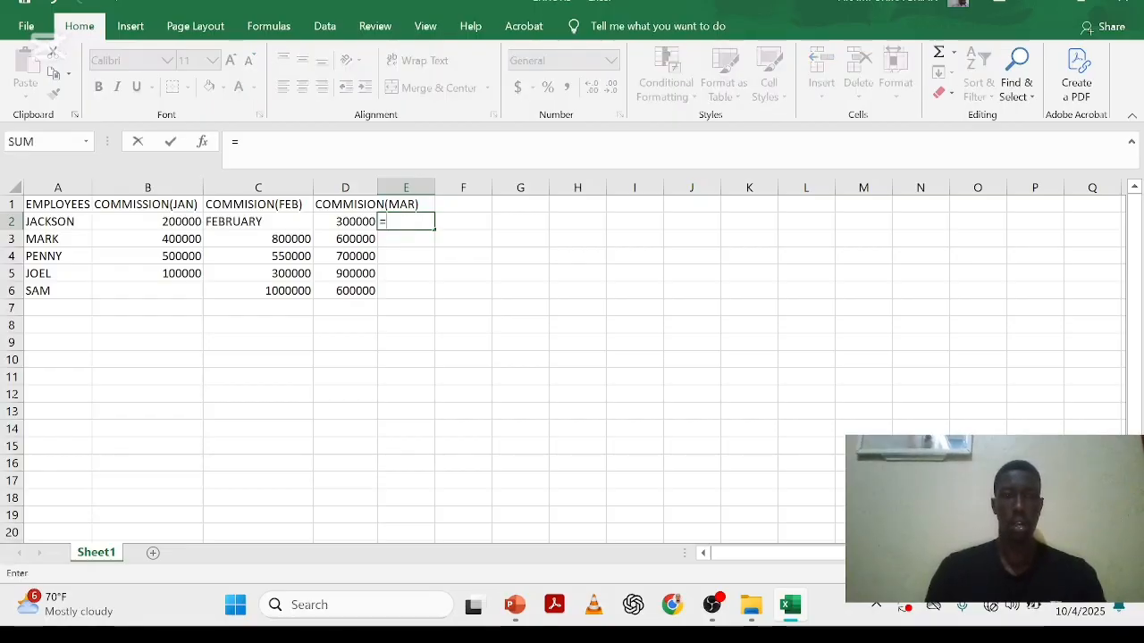
left_click(182, 221)
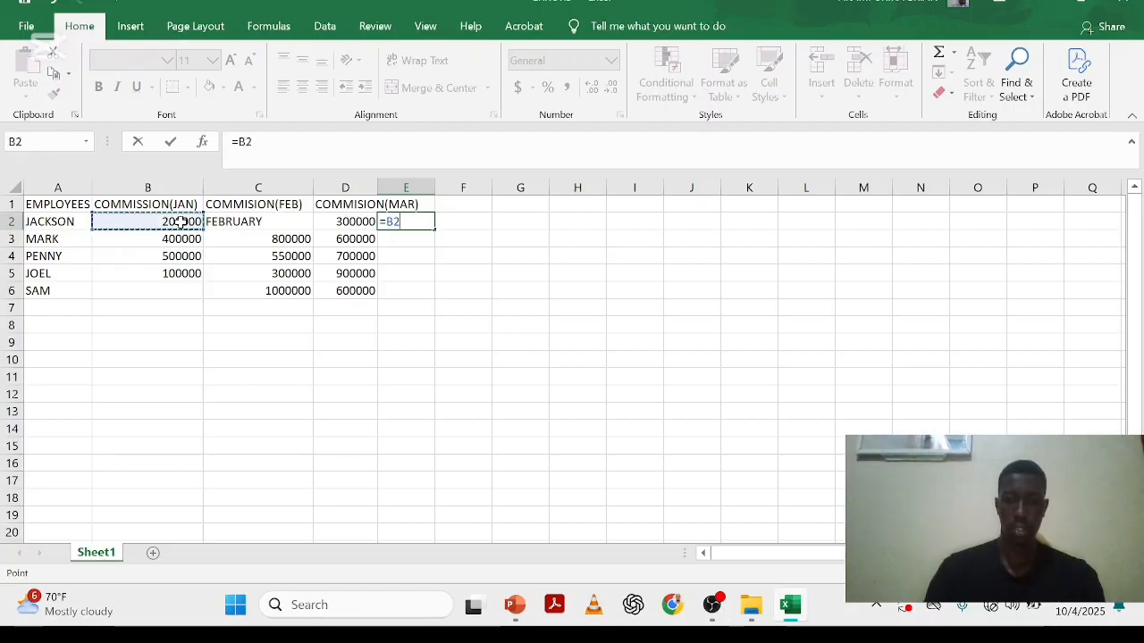
type("+")
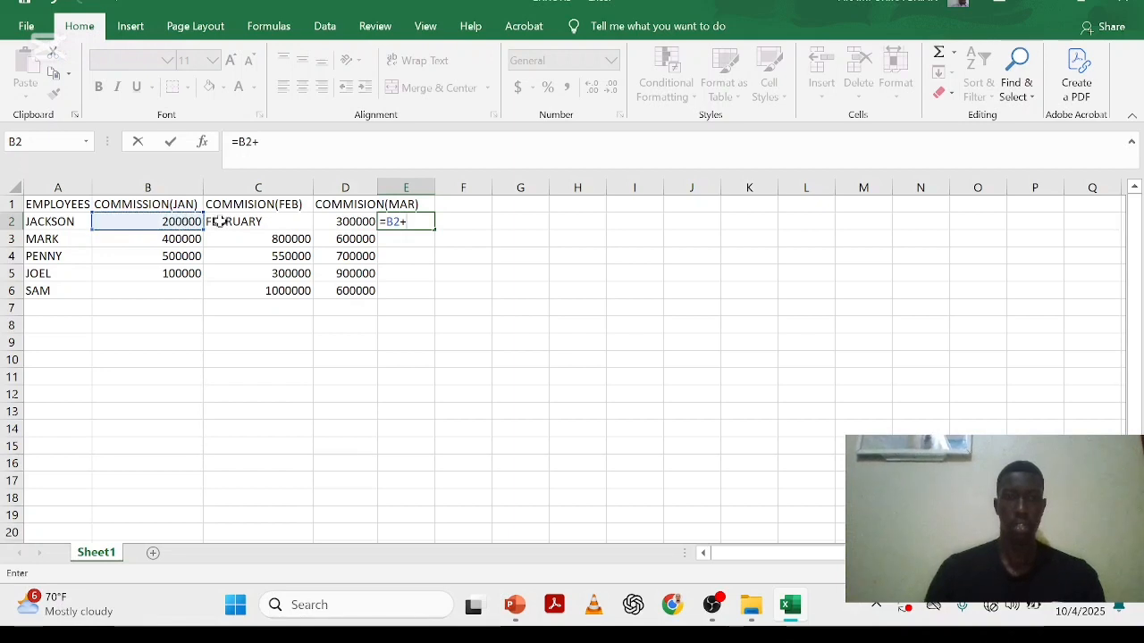
left_click(219, 222)
key("Return")
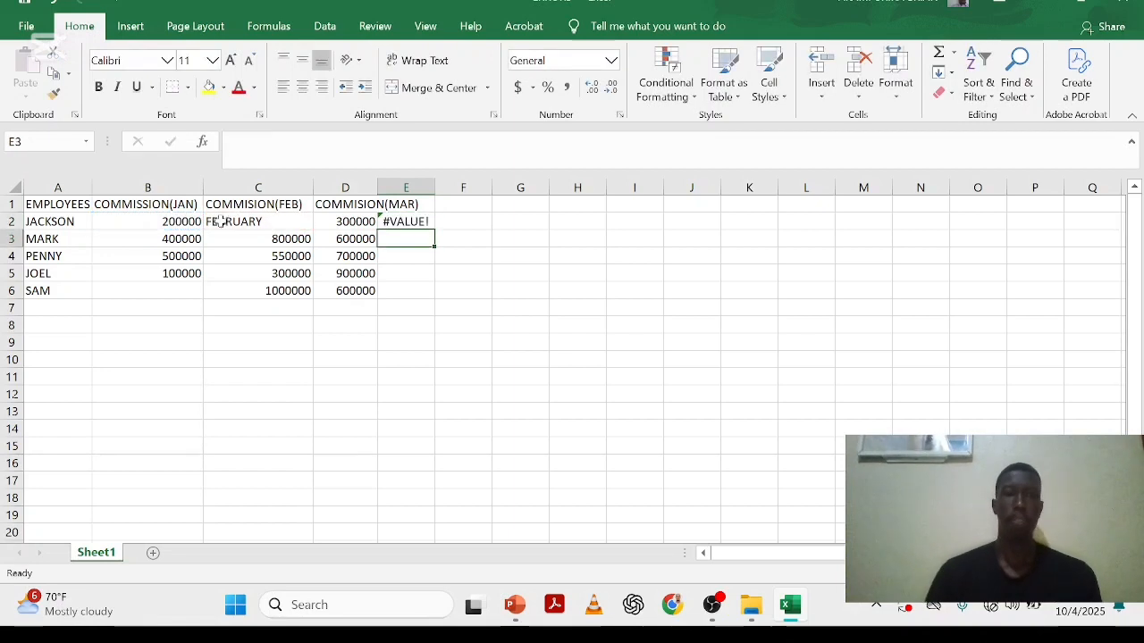
left_click(403, 220)
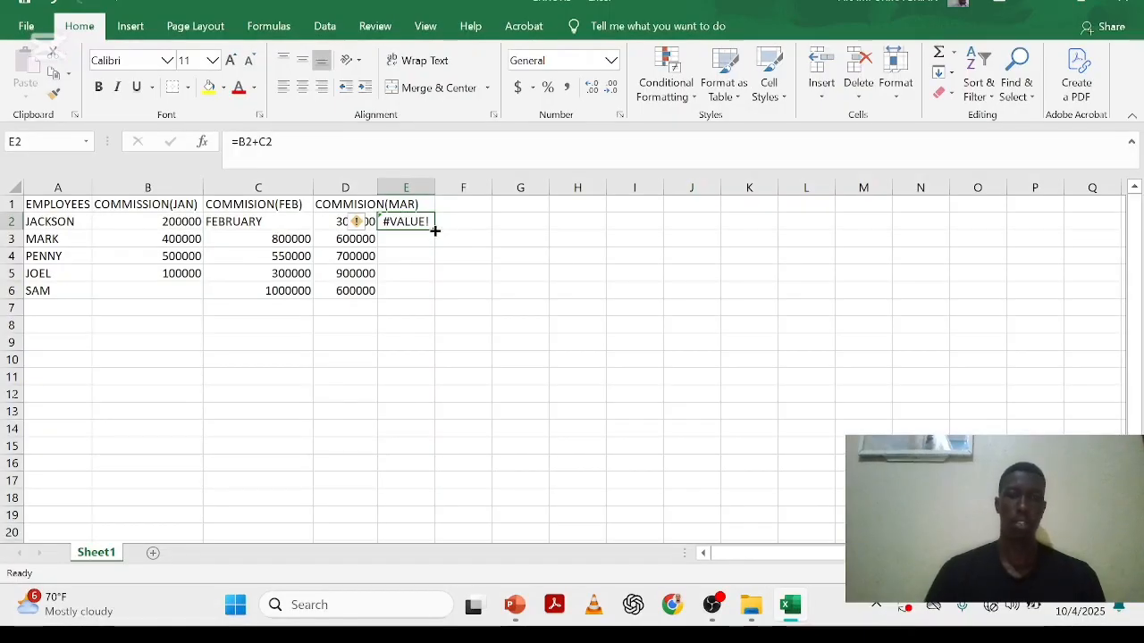
double_click(435, 230)
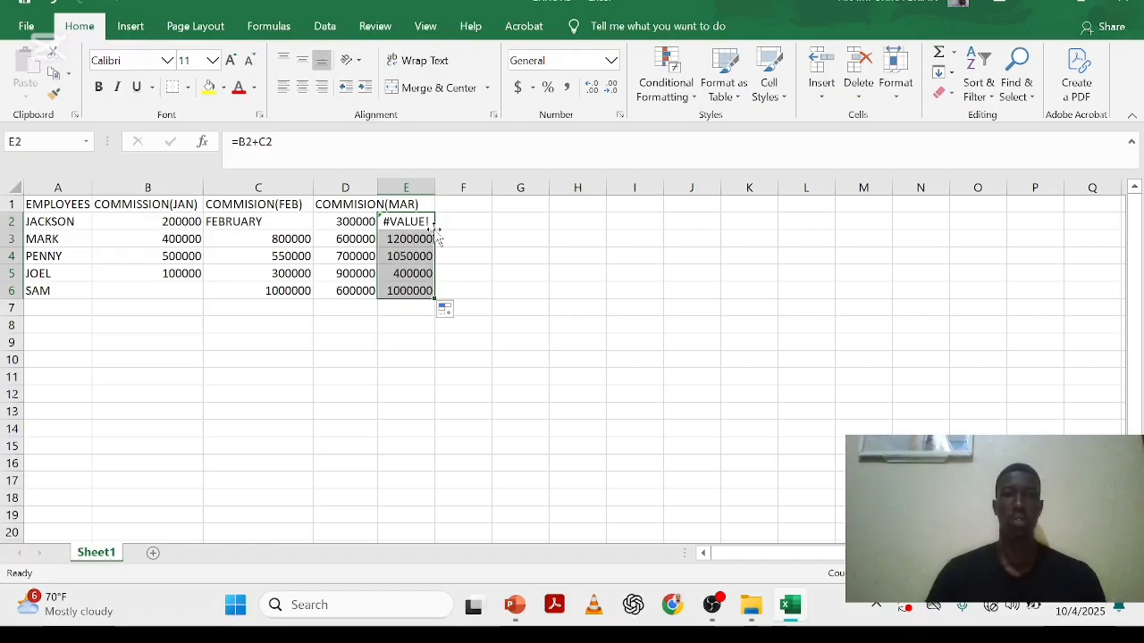
- Edit the formula in E2 to =SUMB2+C2, leaving out the parentheses of the SUM function
double_click(407, 224)
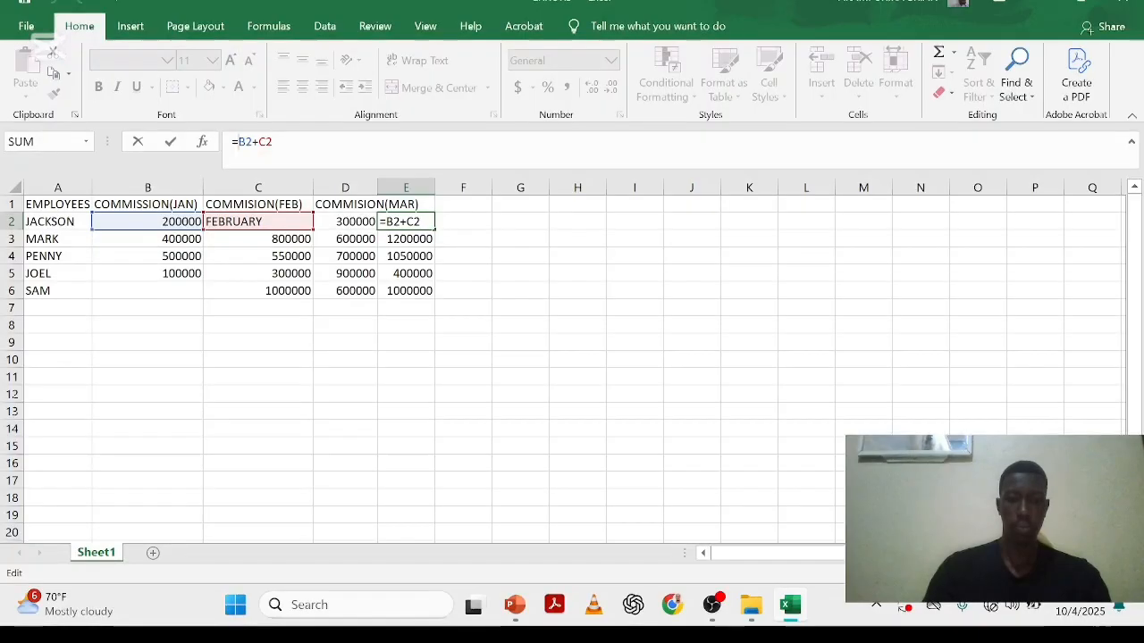
type("SUM")
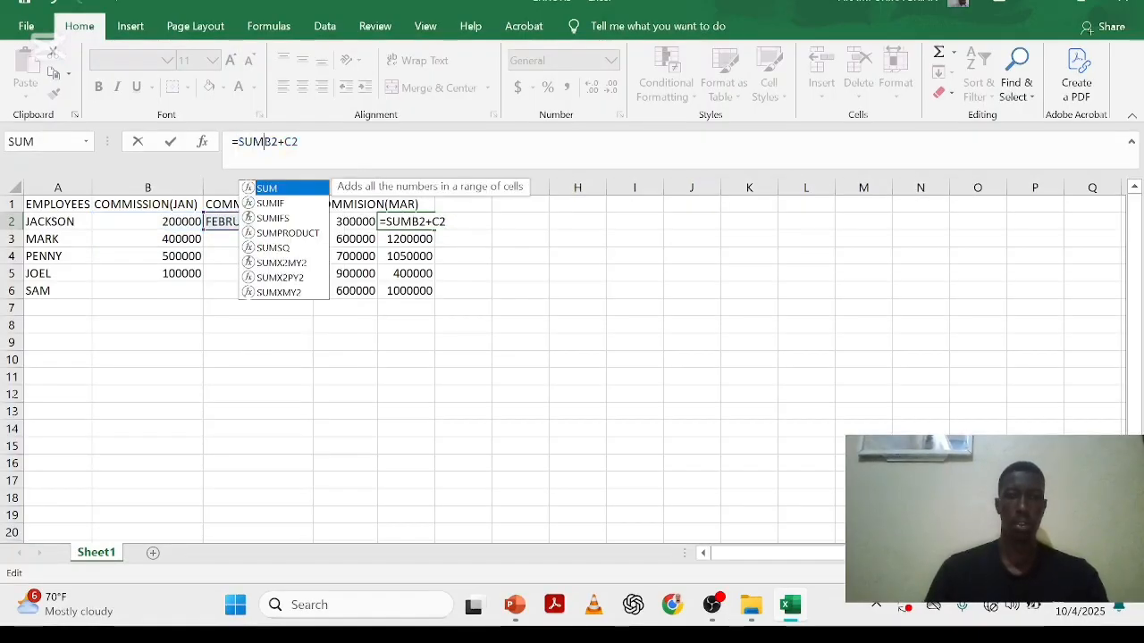
left_click(445, 221)
key("Return")
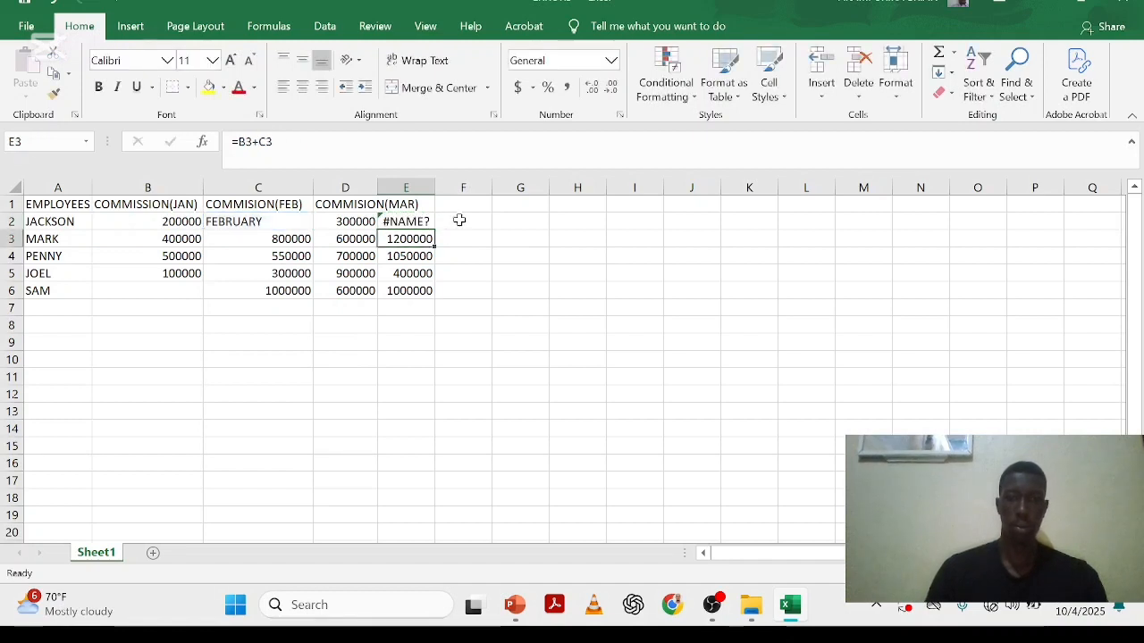
- Correct the formula in E2 to =SUM(B2+C2) by adding the parentheses around the cell references
key("Up")
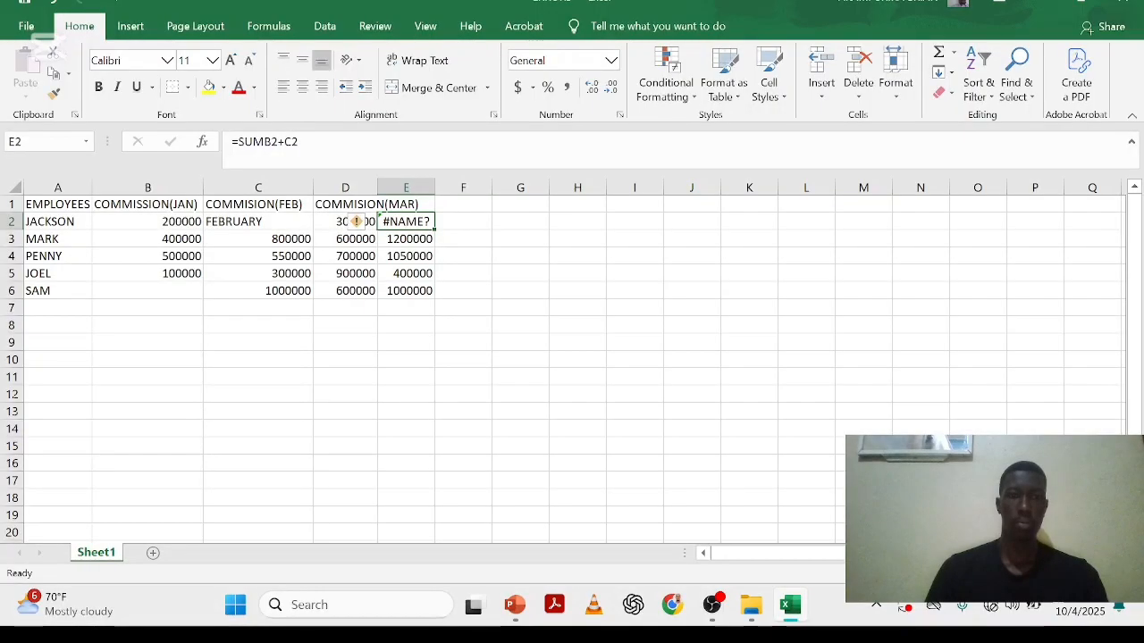
key("F2")
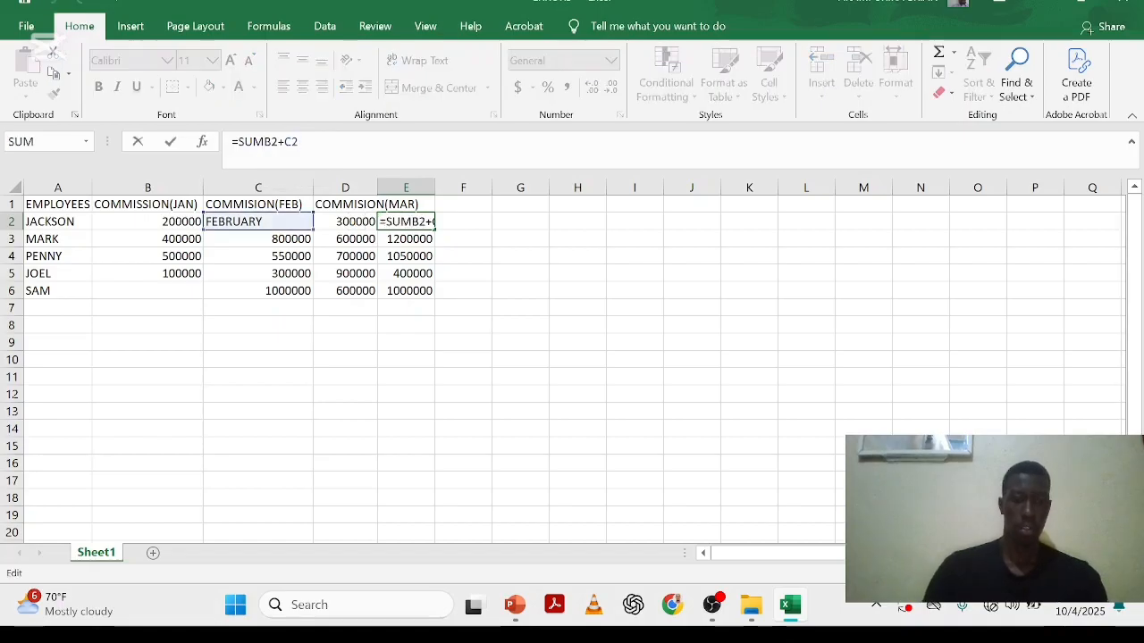
type("(")
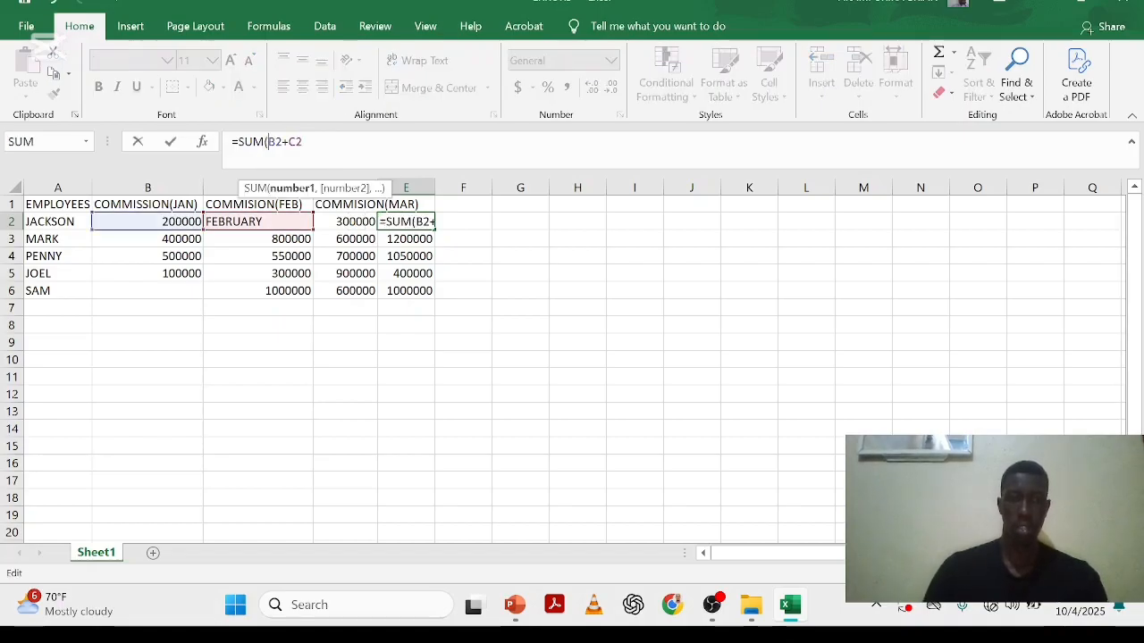
key("End")
type(")")
key("Return")
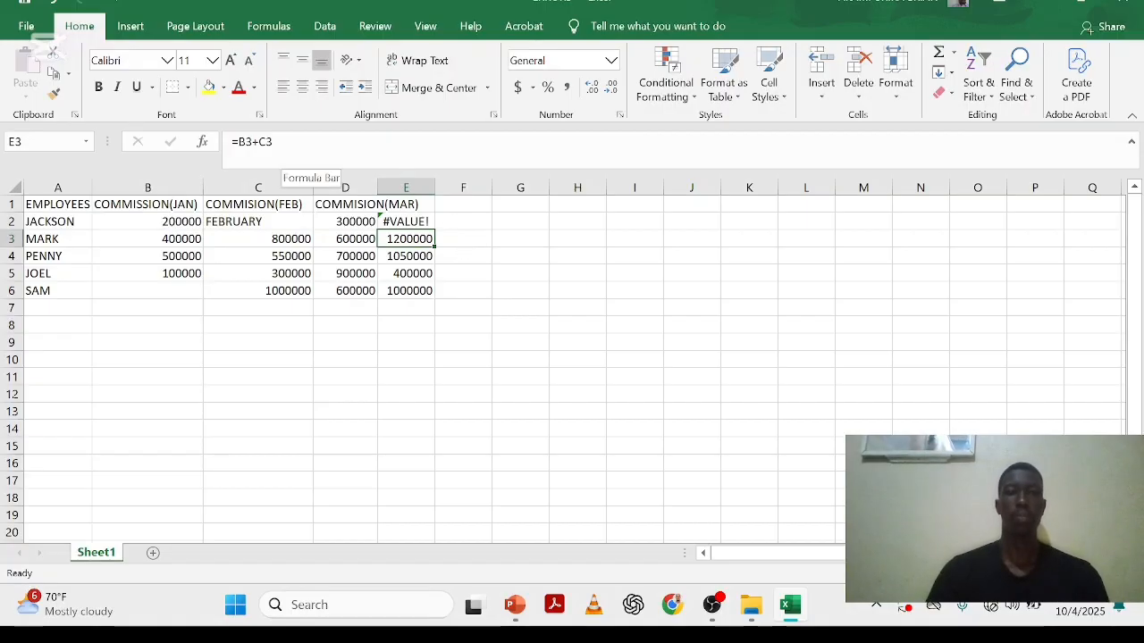
left_click(282, 143)
left_click(467, 205)
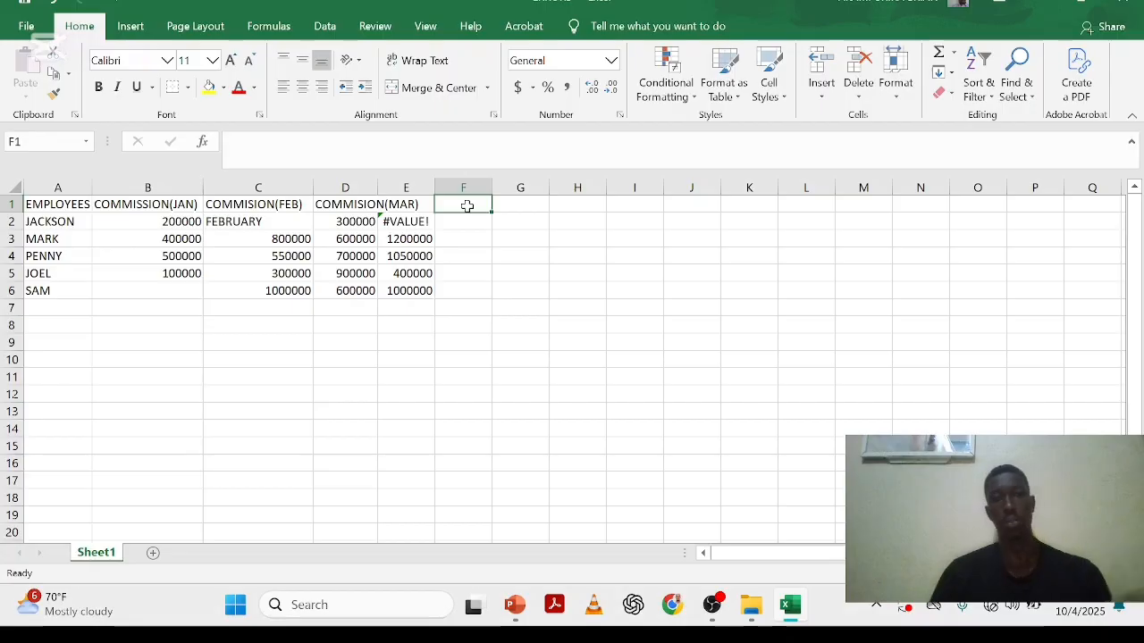
- Clear the text from C2 and fill the SUM formula in E2 down to E6
left_click(257, 222)
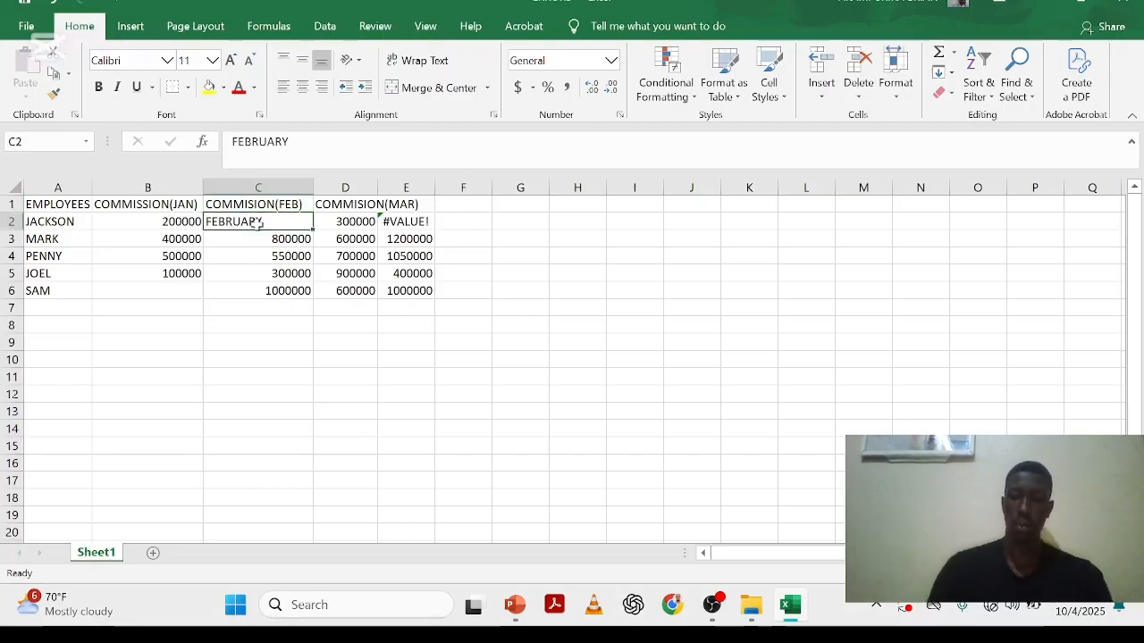
key("BackSpace")
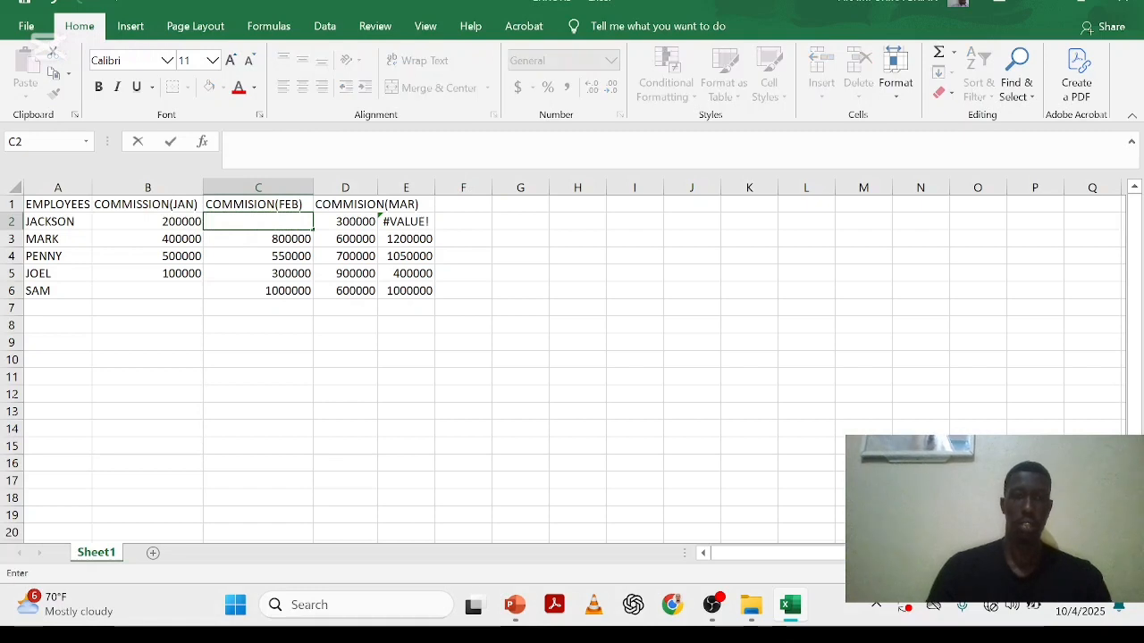
left_click(409, 204)
left_click(425, 222)
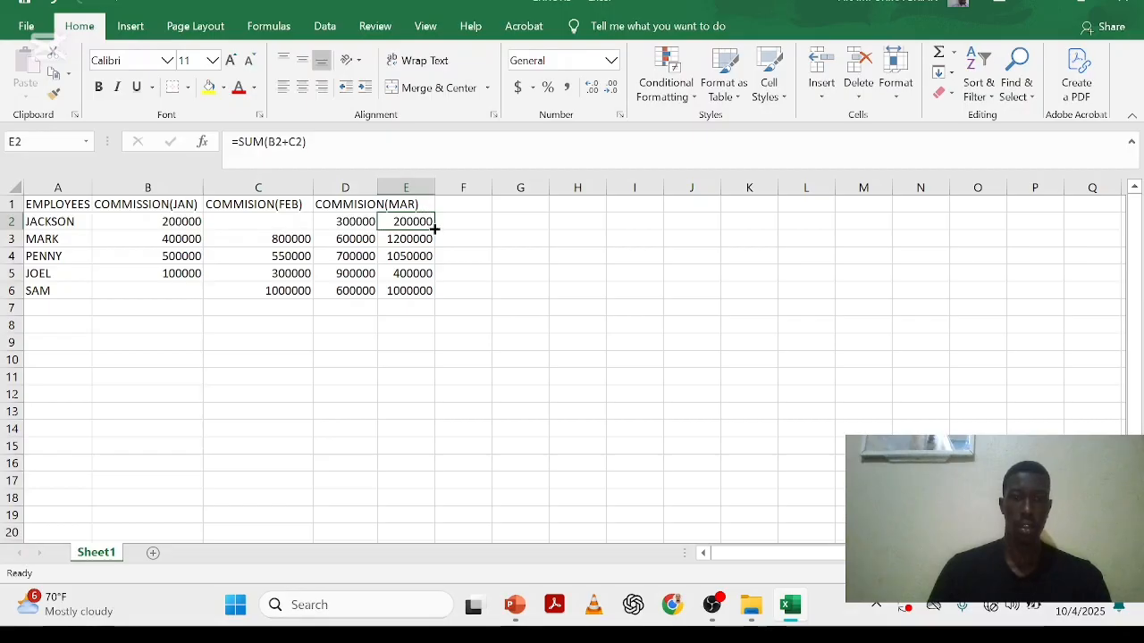
double_click(435, 229)
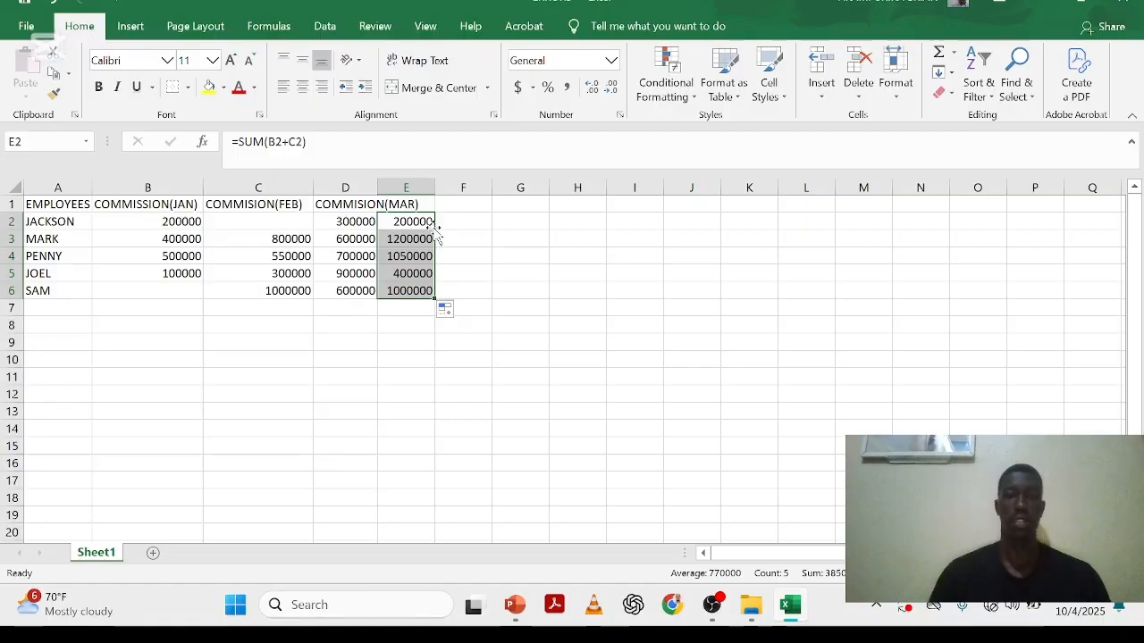
- Enter the column header TOTAL in cell F1
left_click(464, 204)
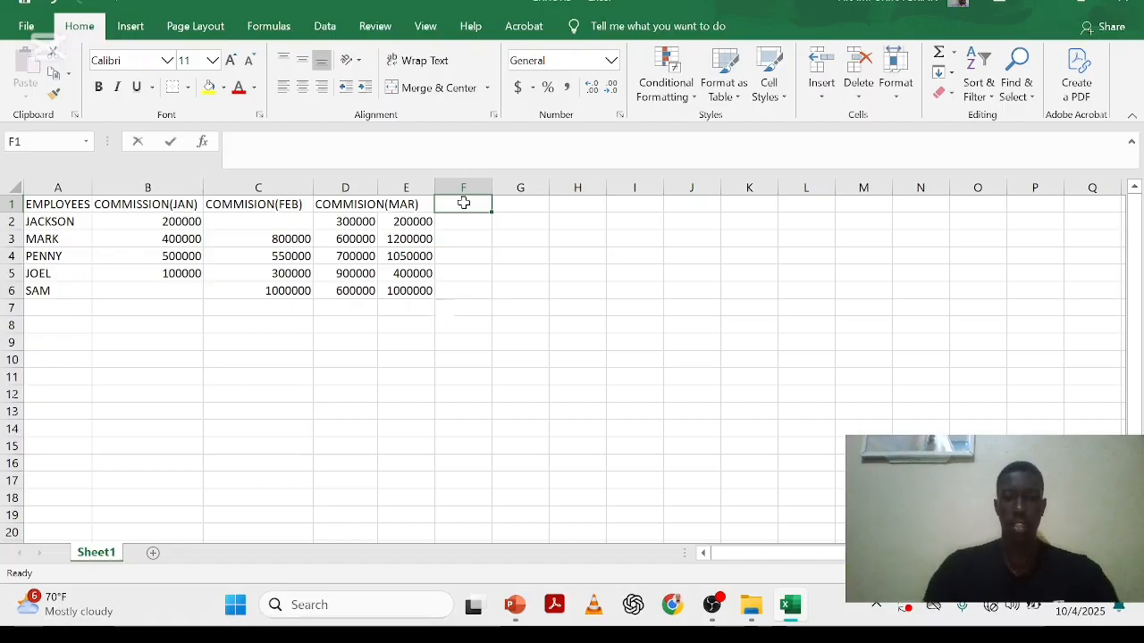
type("TOTA")
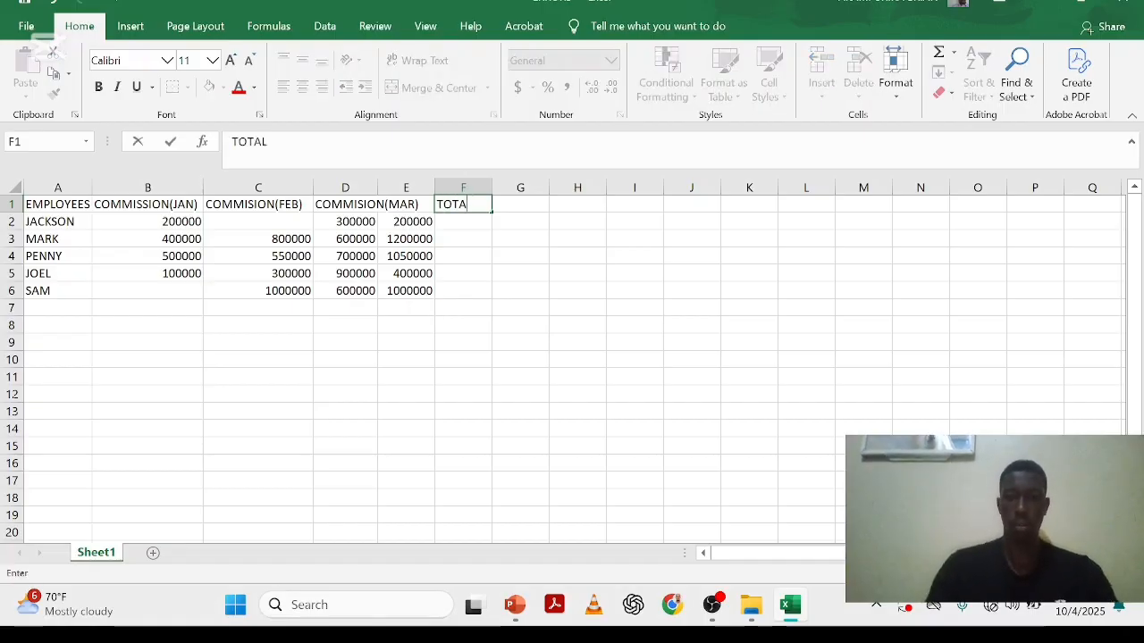
type("L")
- Enter the formula =ADD(B2:D2) in F2, using the invalid function name ADD, and fill it down to F6
left_click(462, 225)
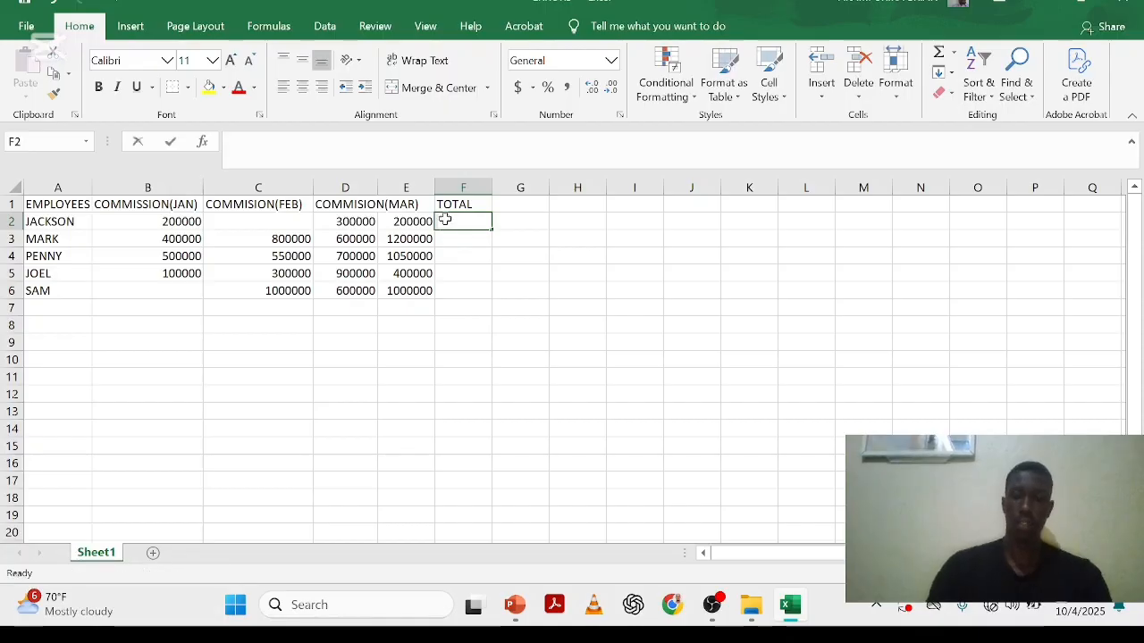
type("=SUM")
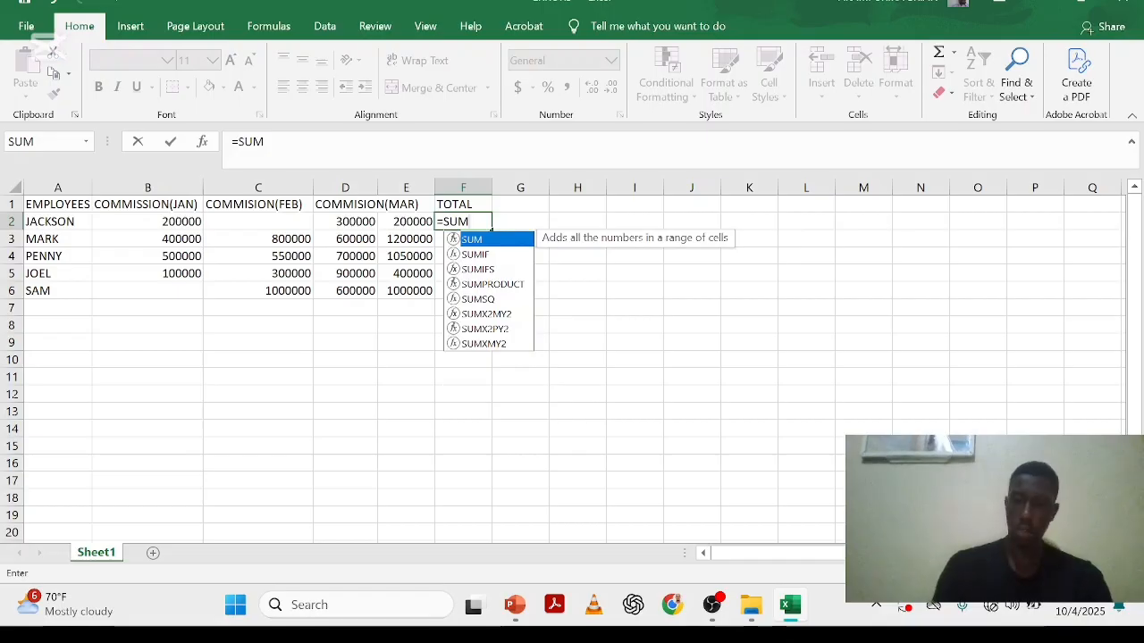
key("BackSpace")
key("BackSpace")
key("BackSpace")
type("AD")
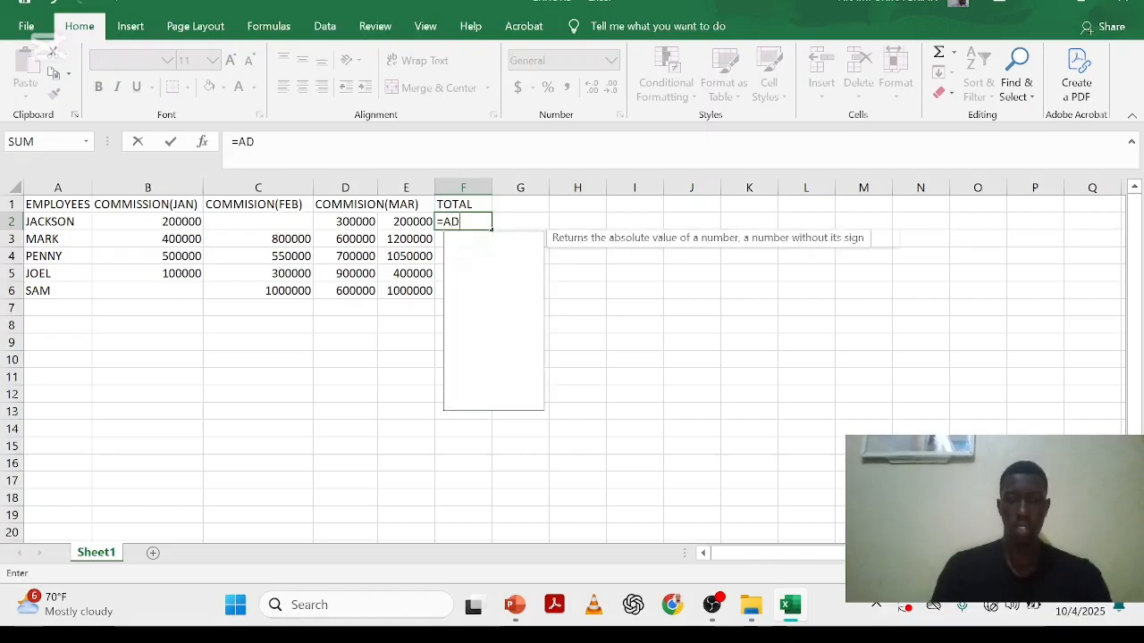
type("D(")
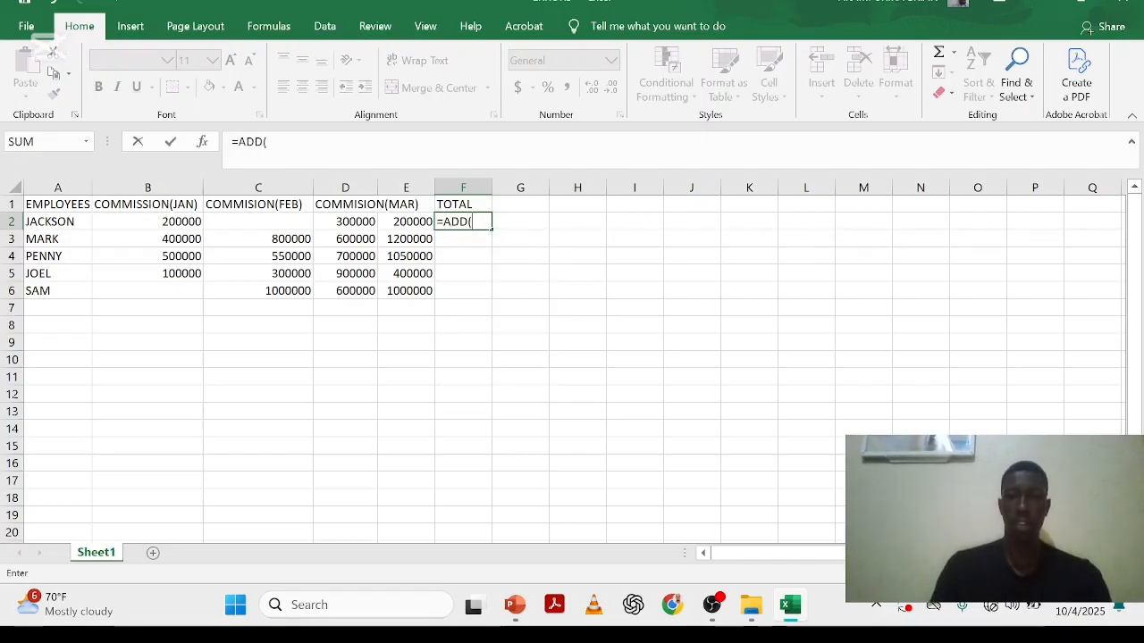
left_click(183, 222)
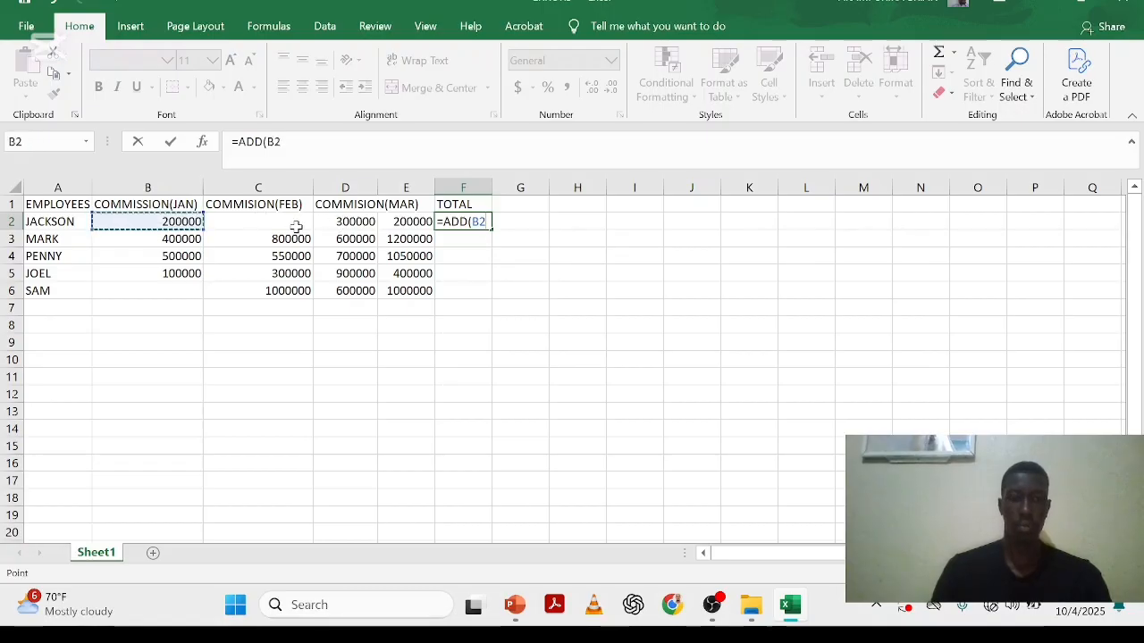
key("F8")
type(":")
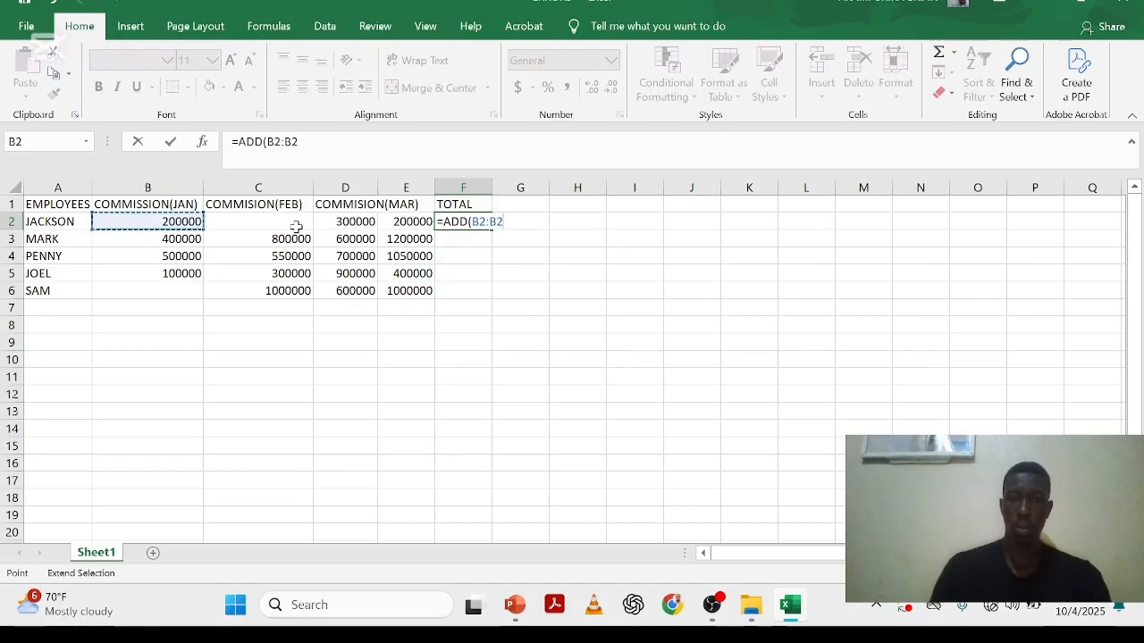
left_click(401, 221)
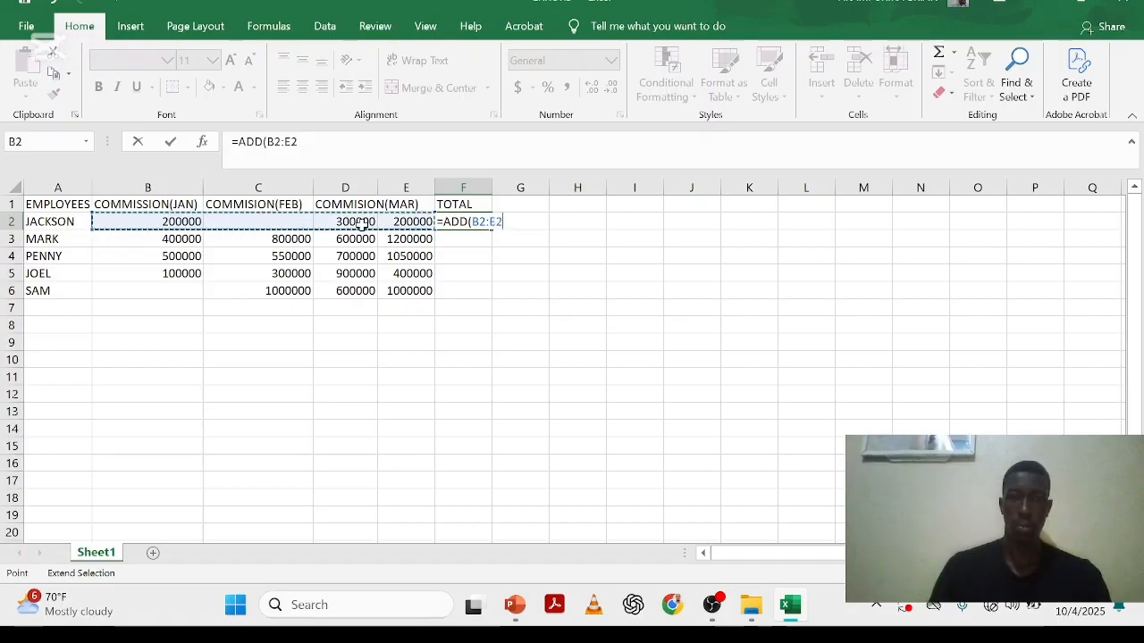
left_click(362, 224)
type(")")
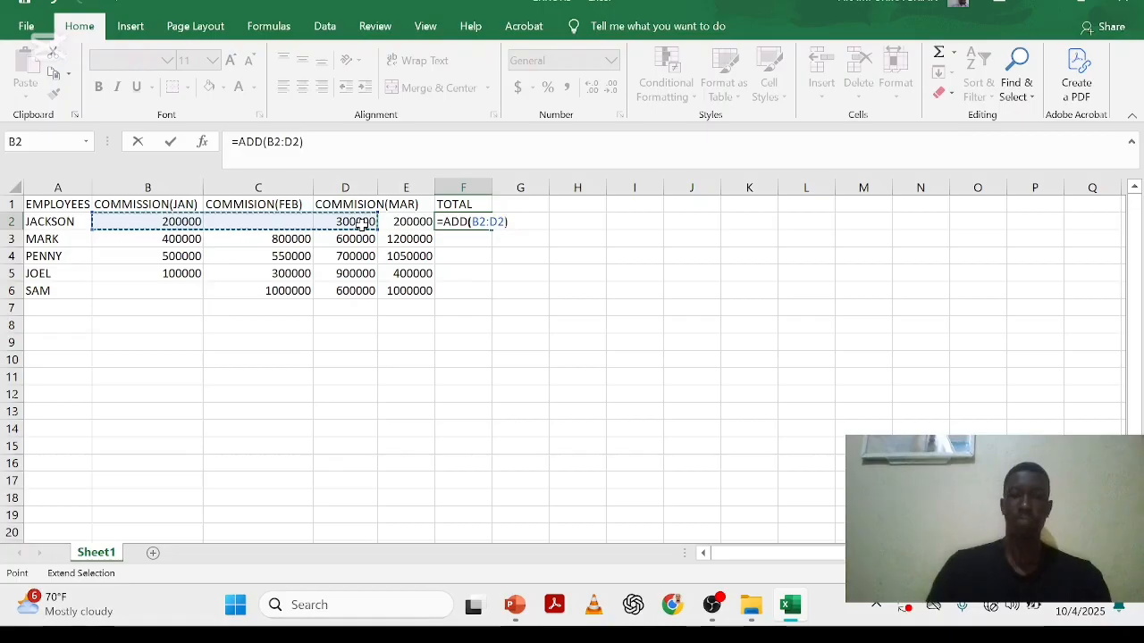
key("Return")
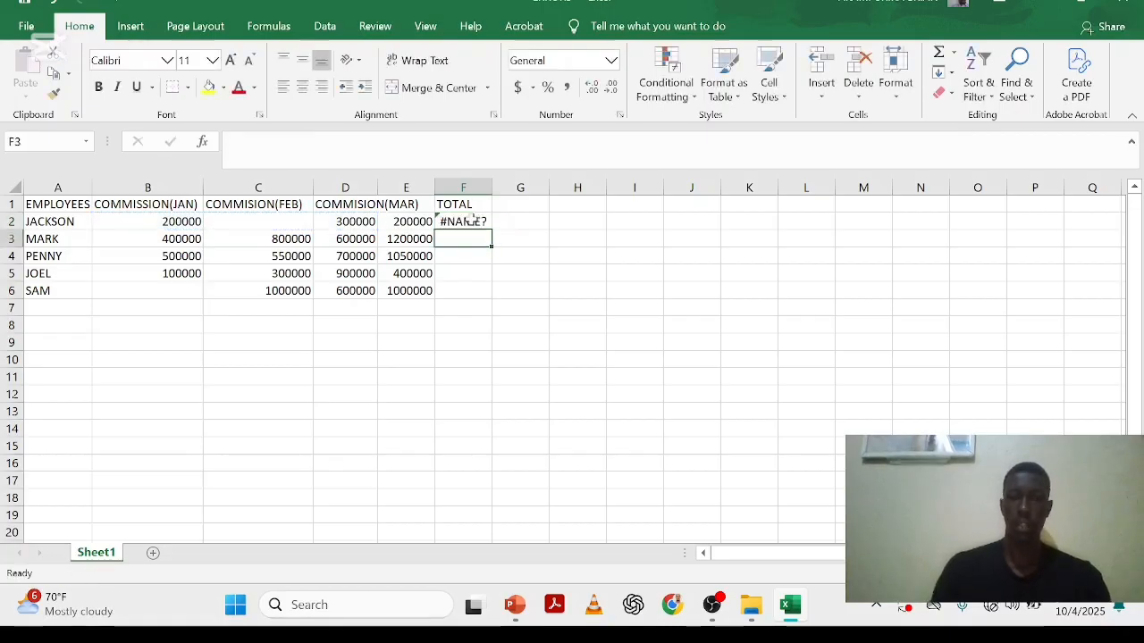
left_click(479, 223)
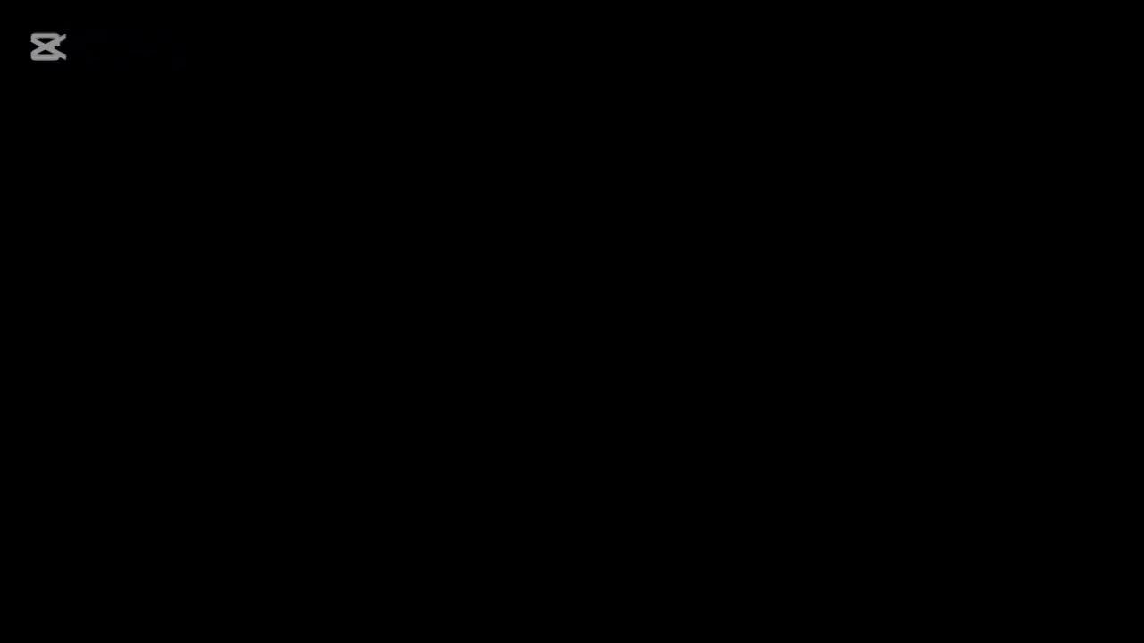
left_click_drag(490, 229, 490, 298)
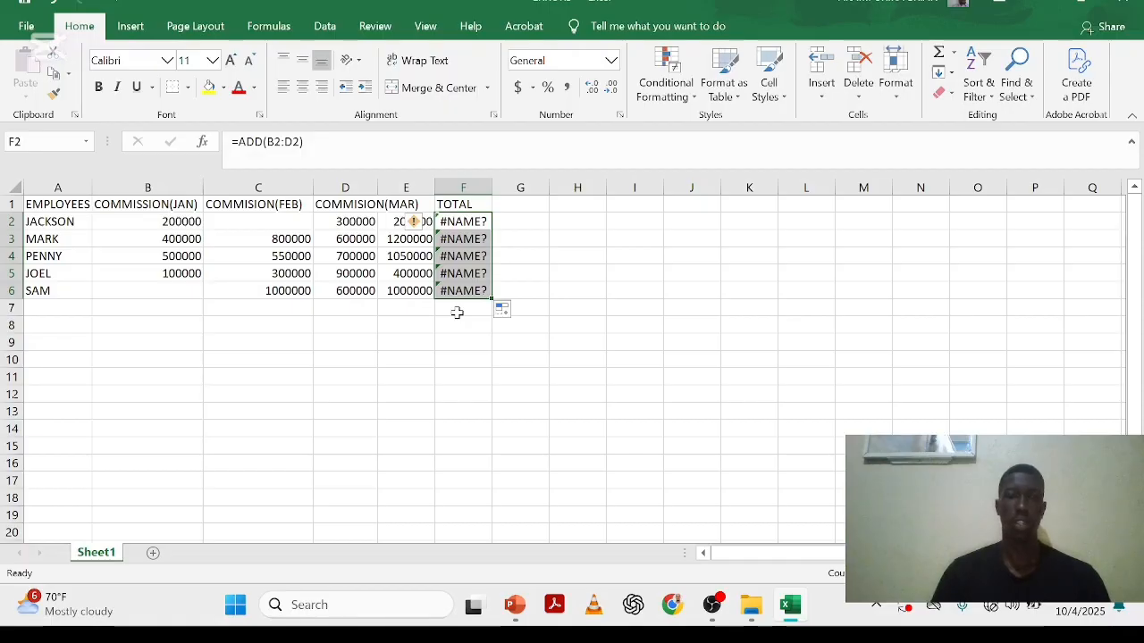
- Replace the function name ADD with SUM in the F2 formula and fill =SUM(B2:D2) down to F6
left_click(455, 221)
double_click(250, 142)
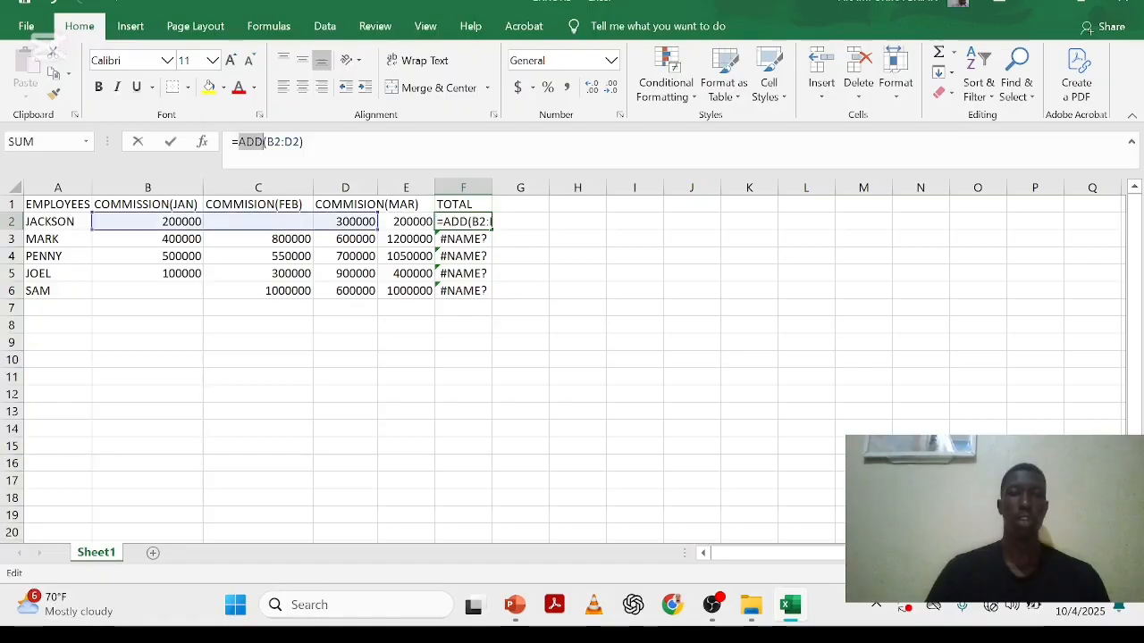
type("SUM")
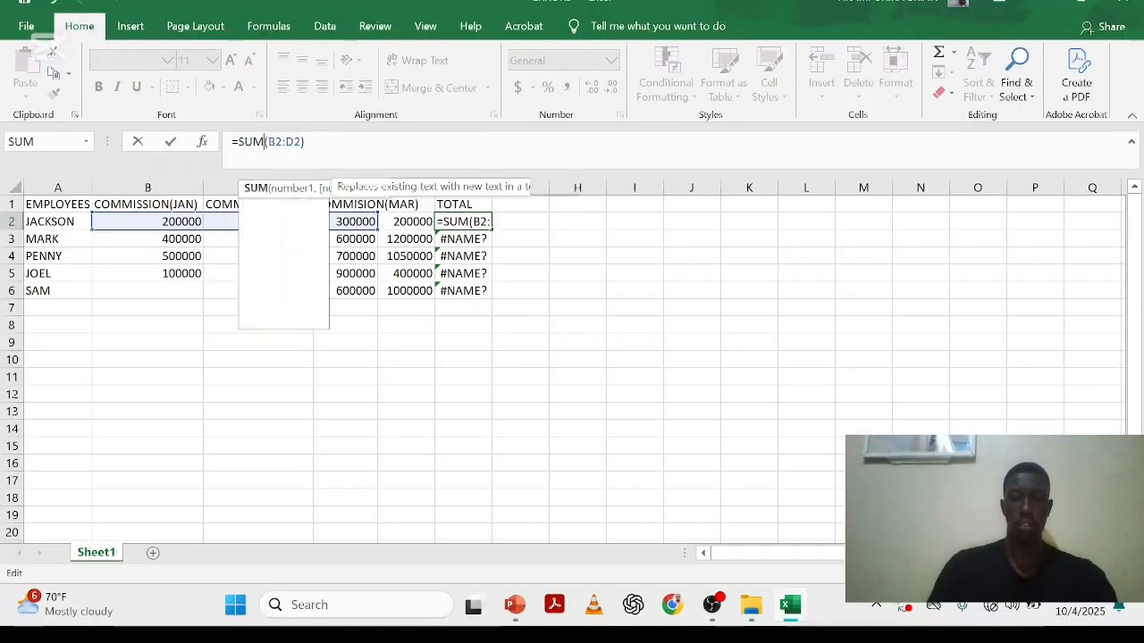
key("Return")
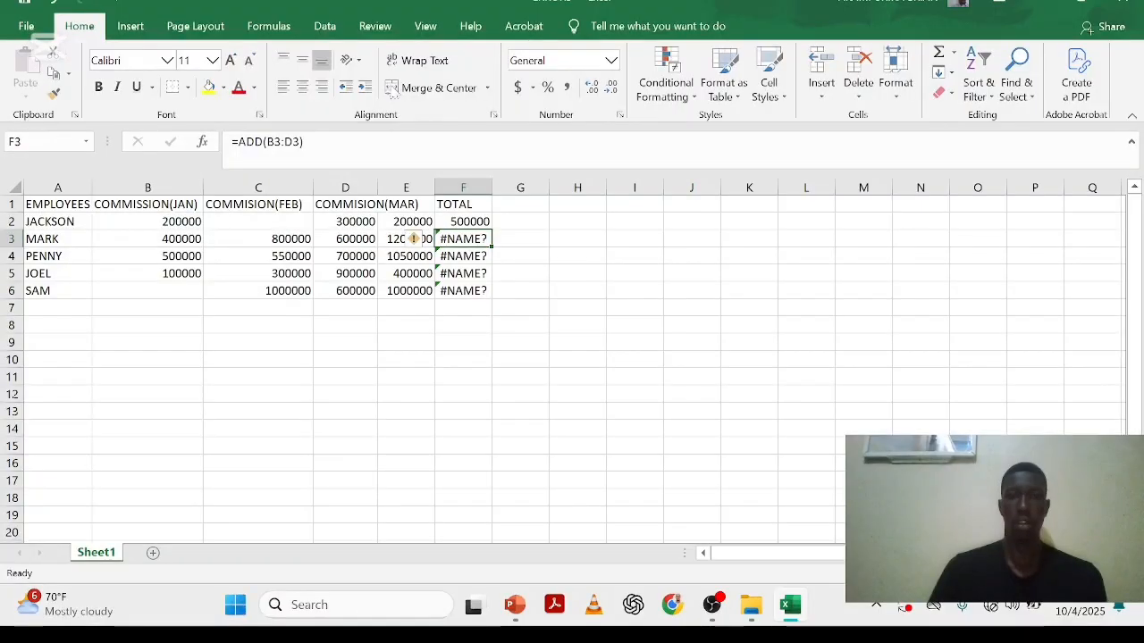
left_click(464, 220)
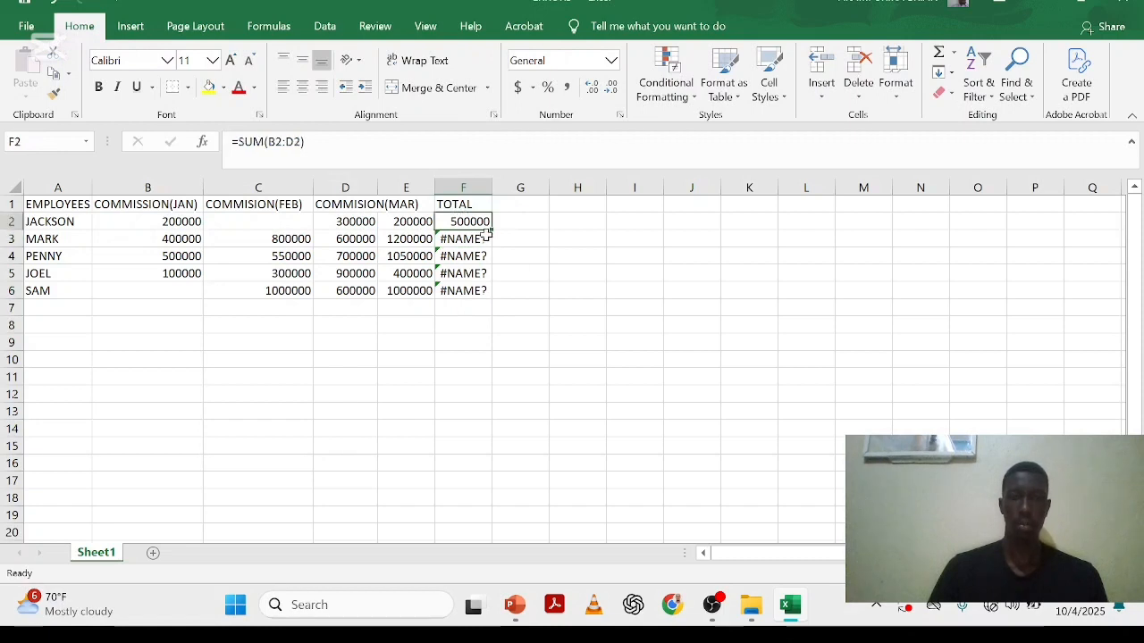
double_click(491, 228)
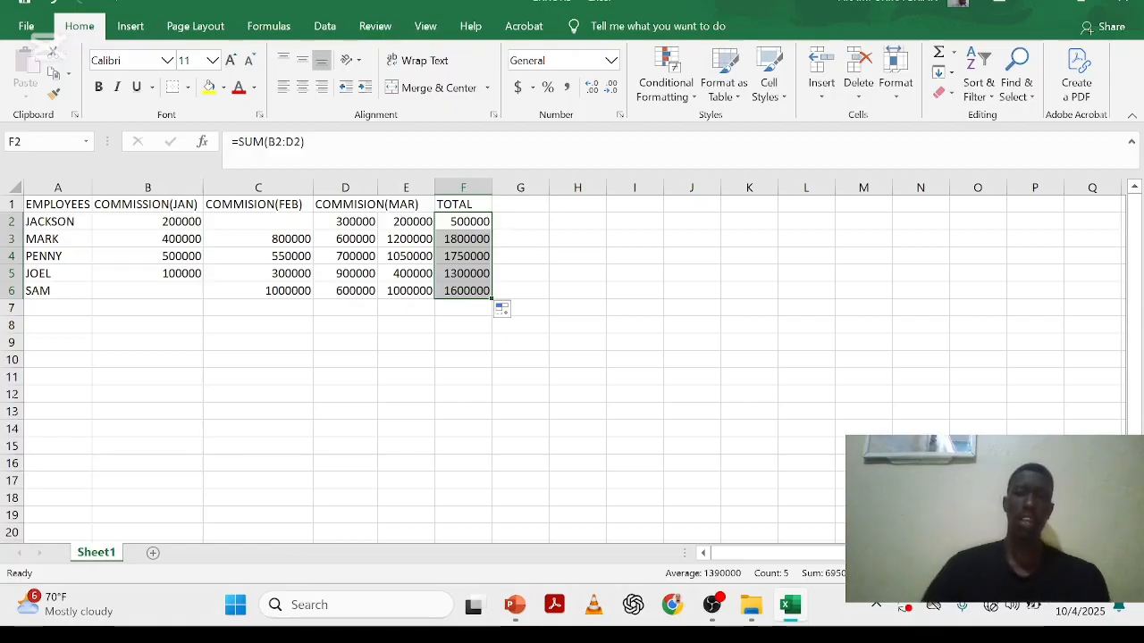
left_click(522, 208)
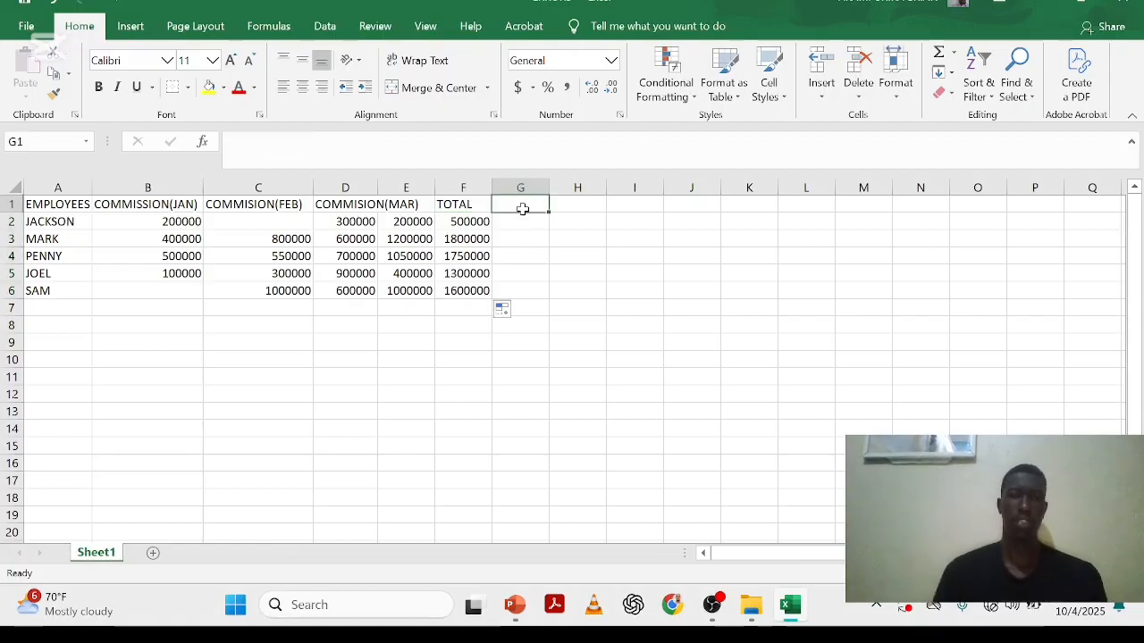
left_click(271, 223)
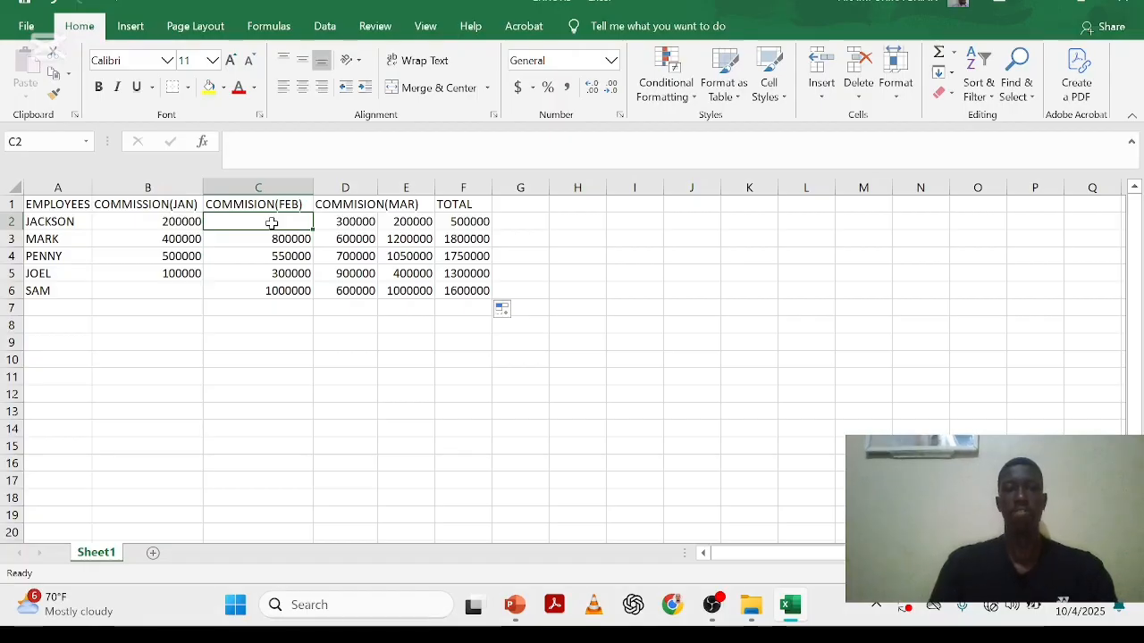
type("REP")
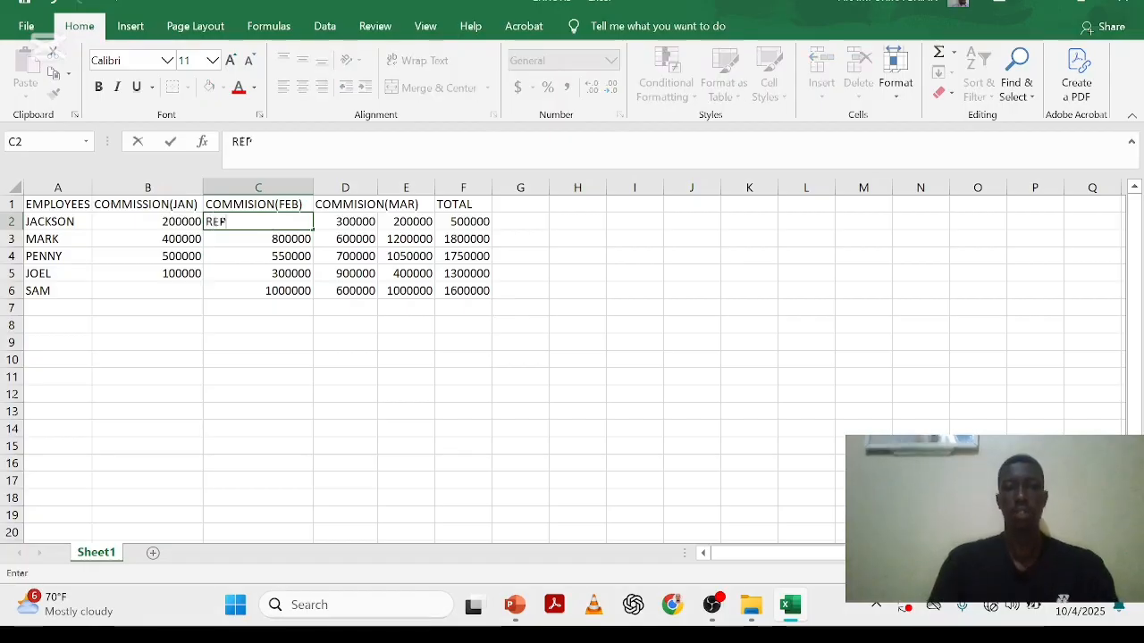
left_click(516, 225)
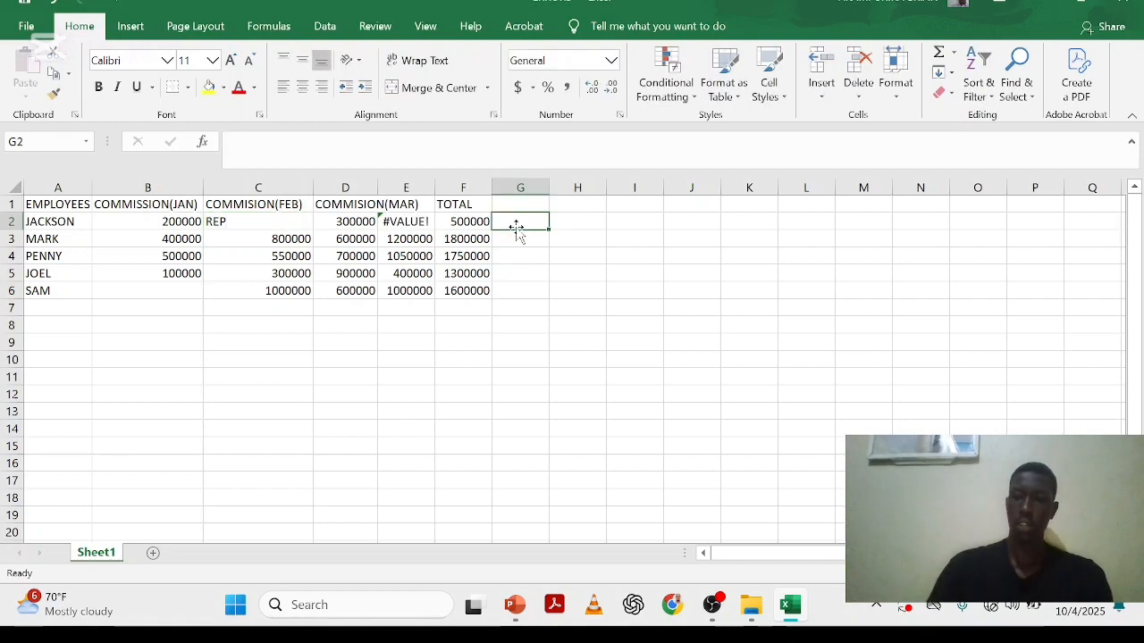
type("=D")
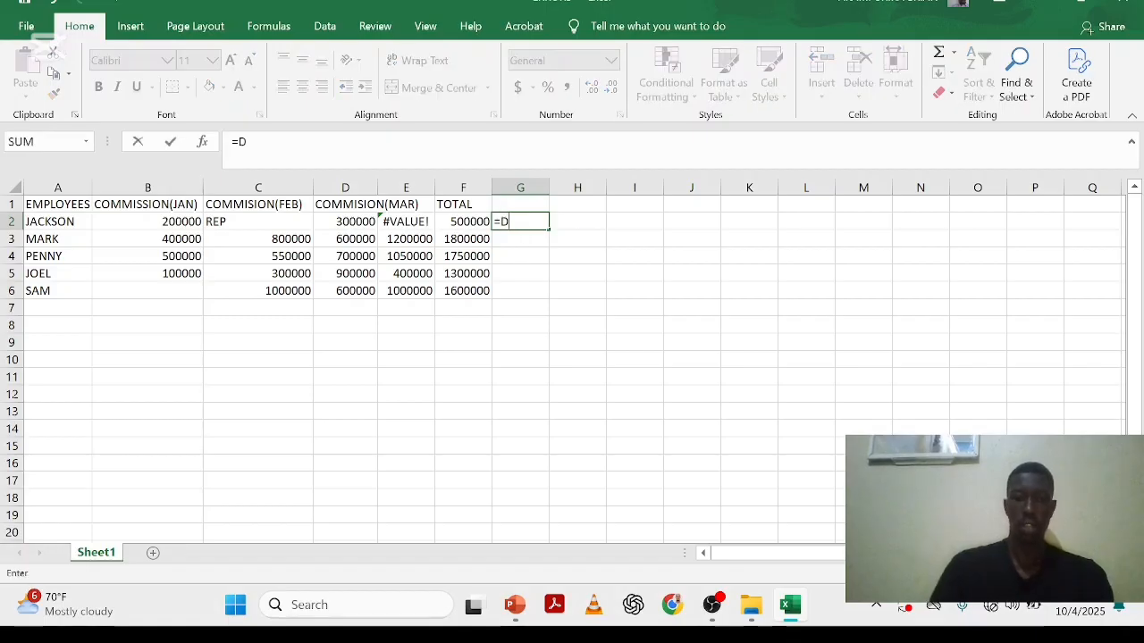
type("IV")
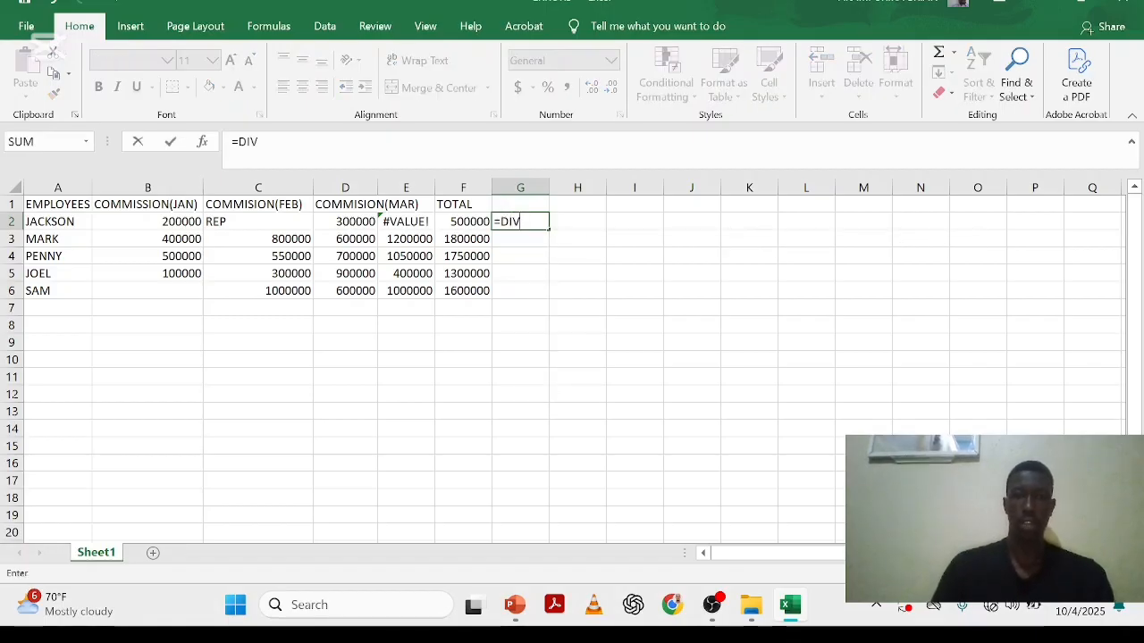
left_click(161, 221)
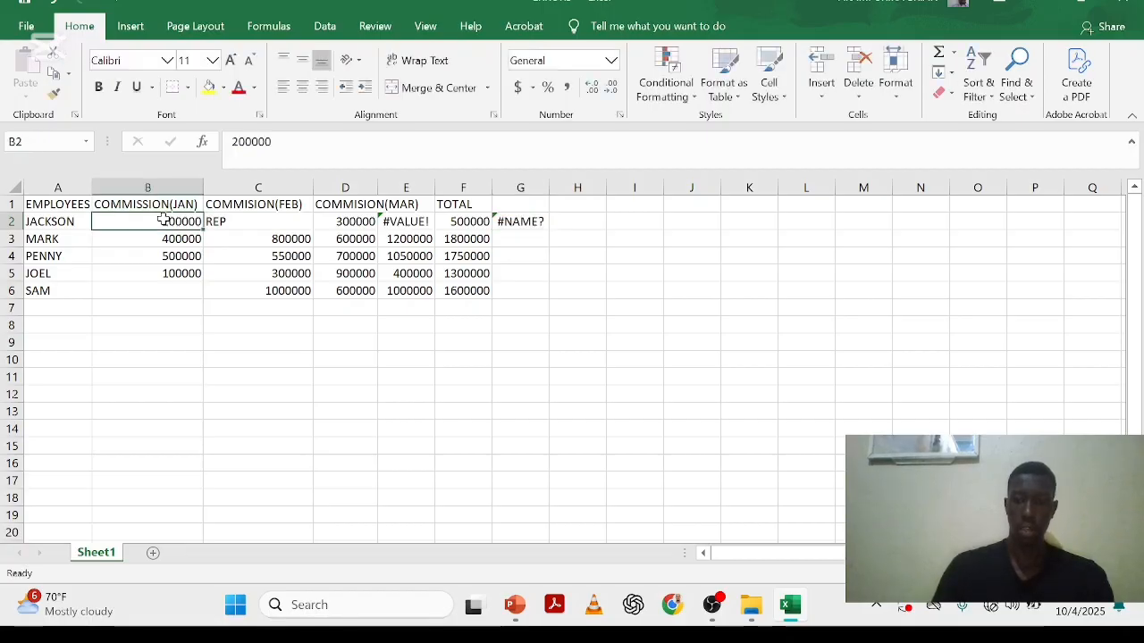
key("alt")
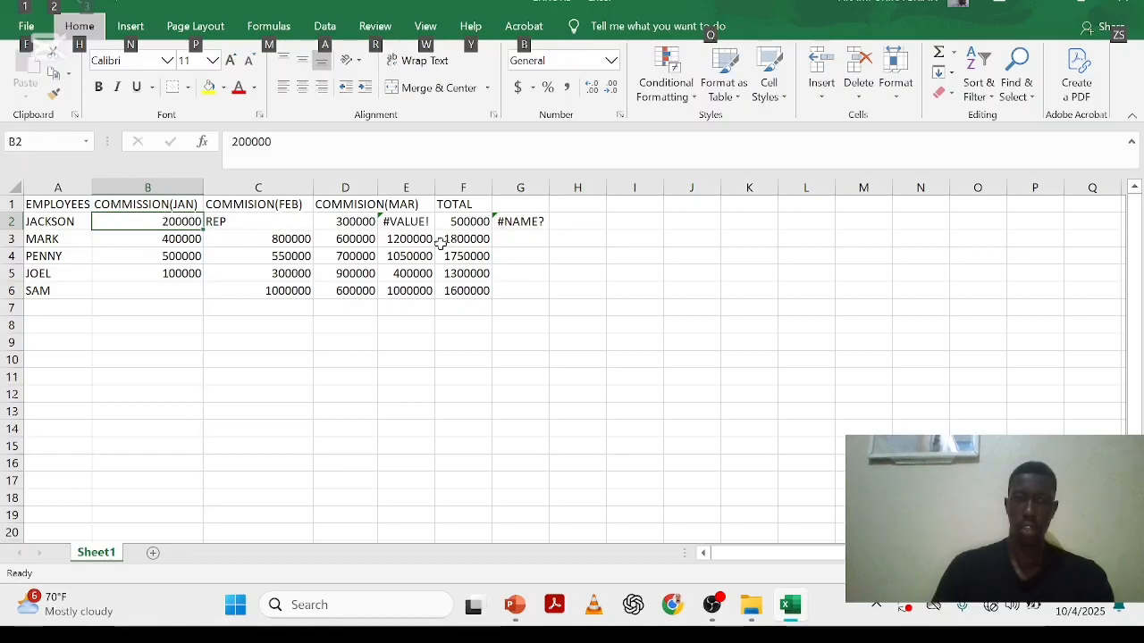
left_click(541, 222)
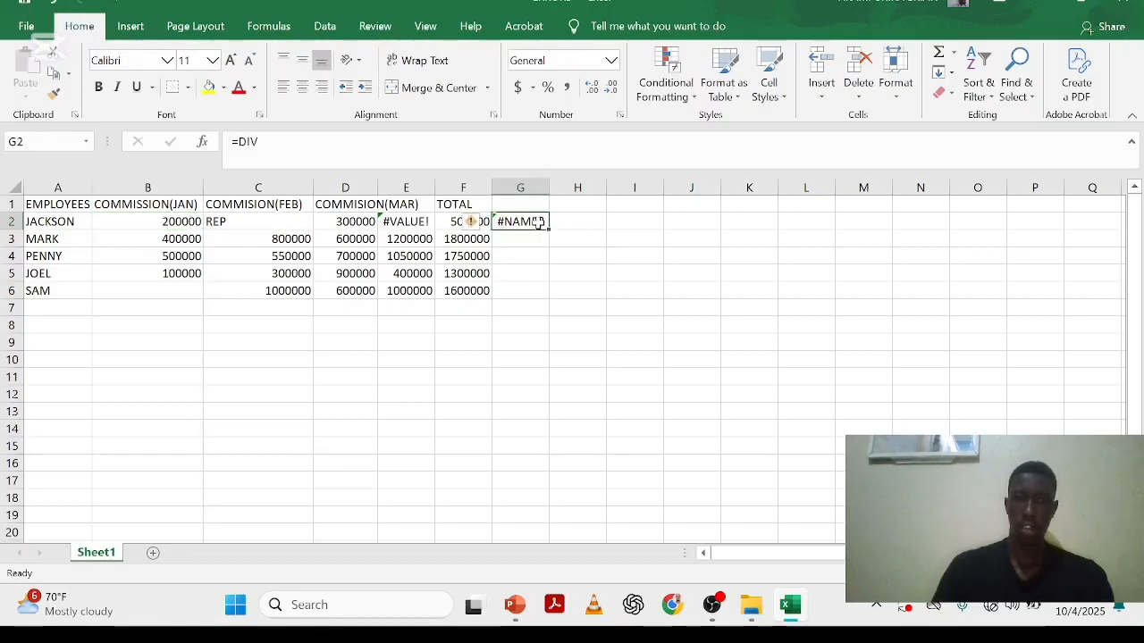
key("BackSpace")
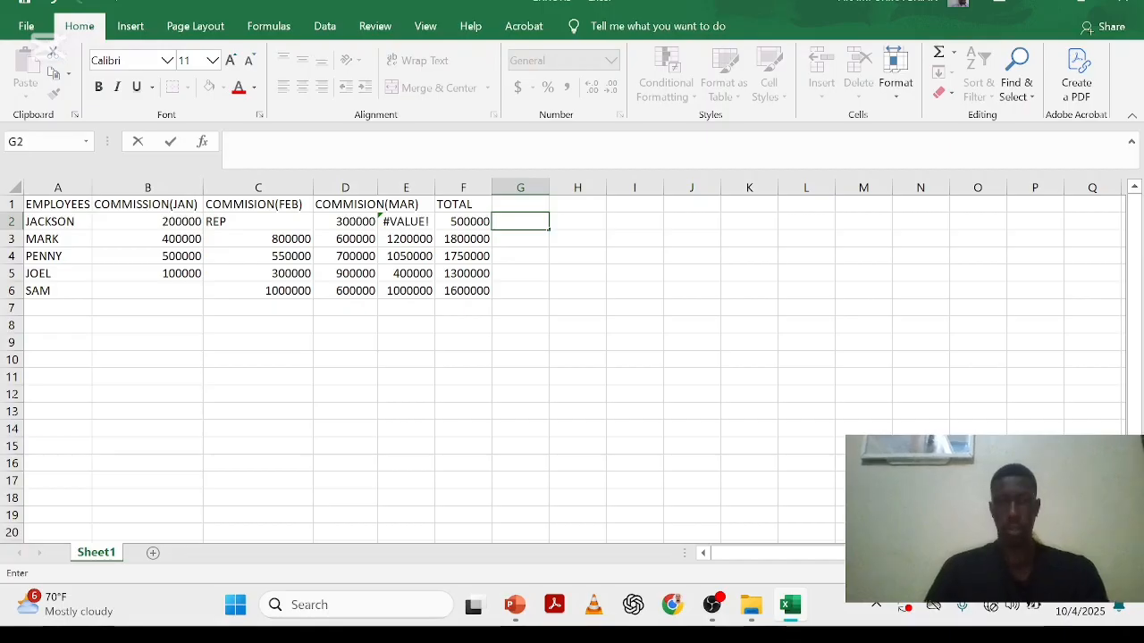
left_click(267, 221)
key("BackSpace")
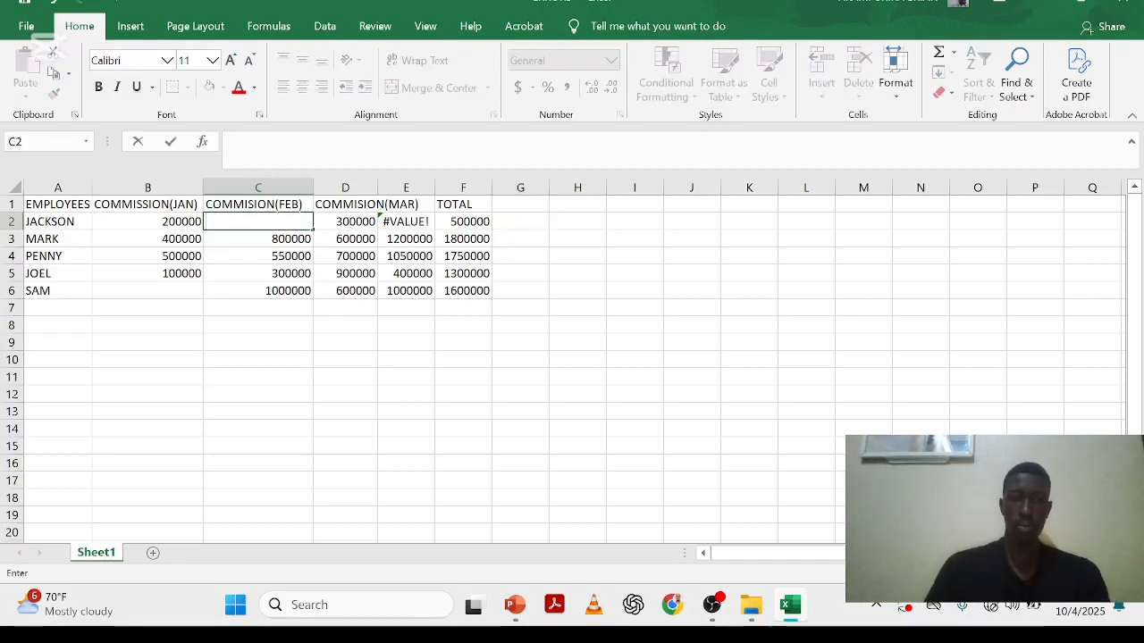
- Enter the formula =B2/C2 in G2 to divide the January commission by the empty February cell
left_click(508, 221)
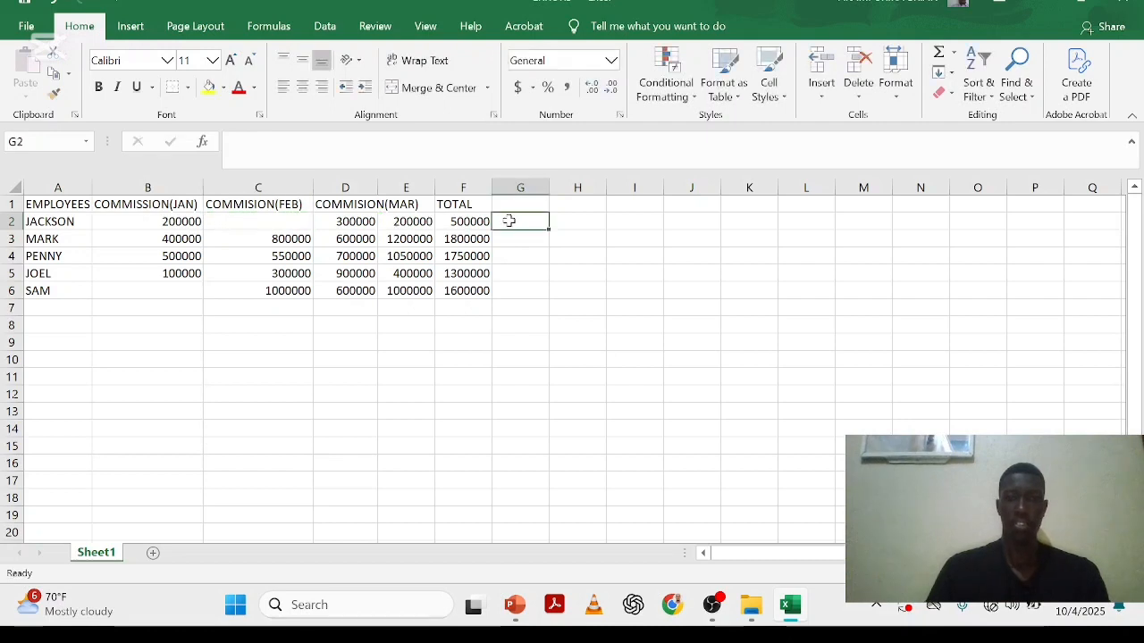
type("=")
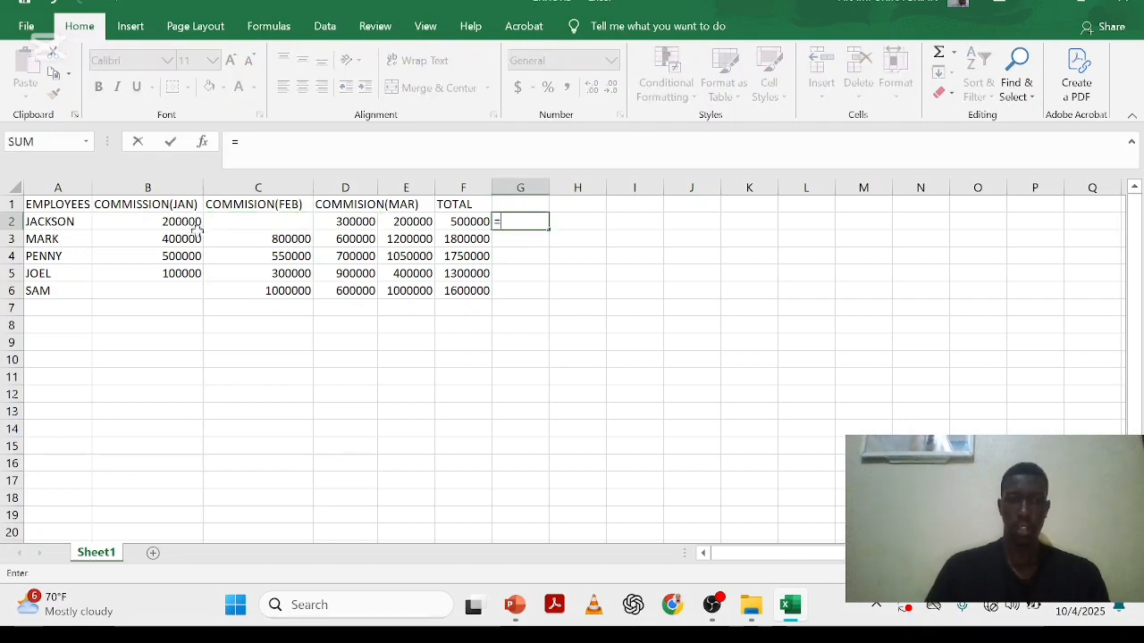
left_click(184, 223)
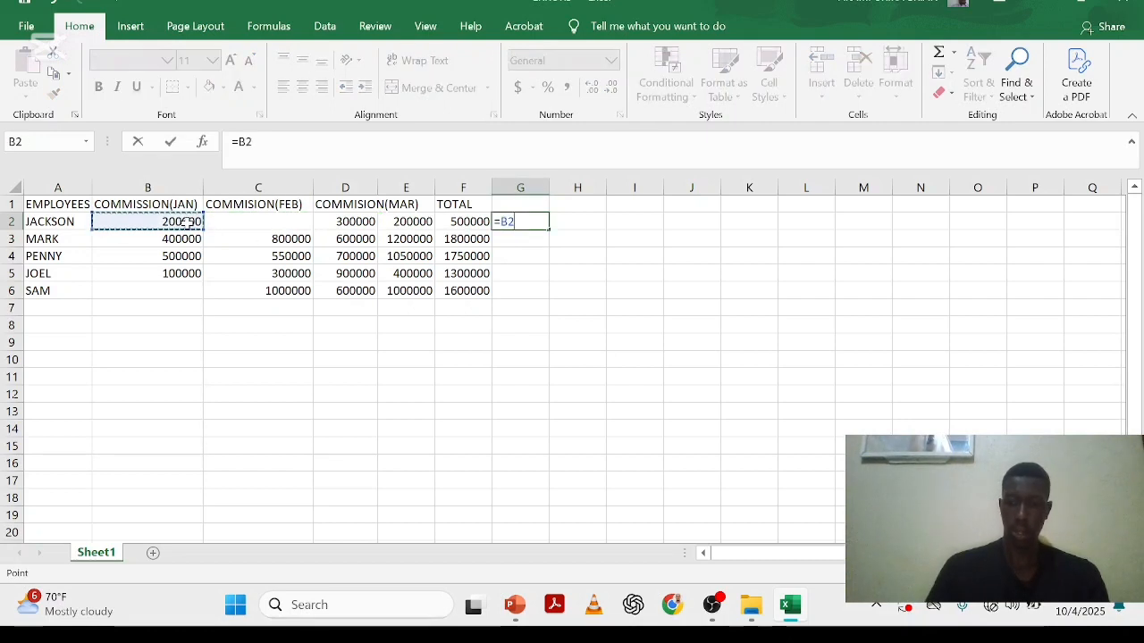
type("\\")
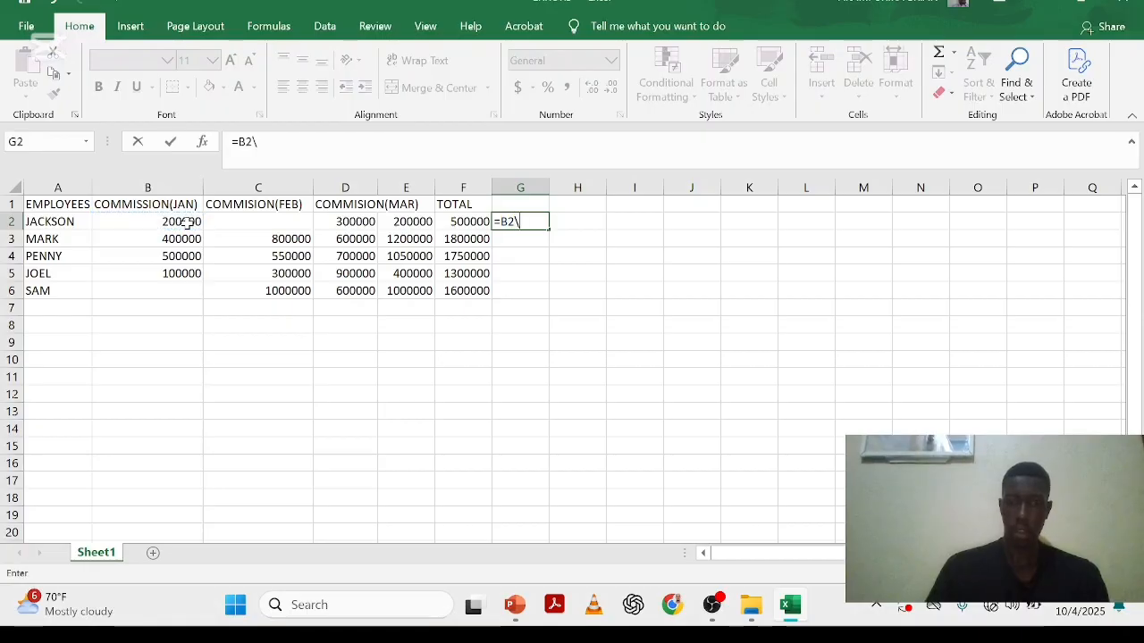
key("BackSpace")
type("/")
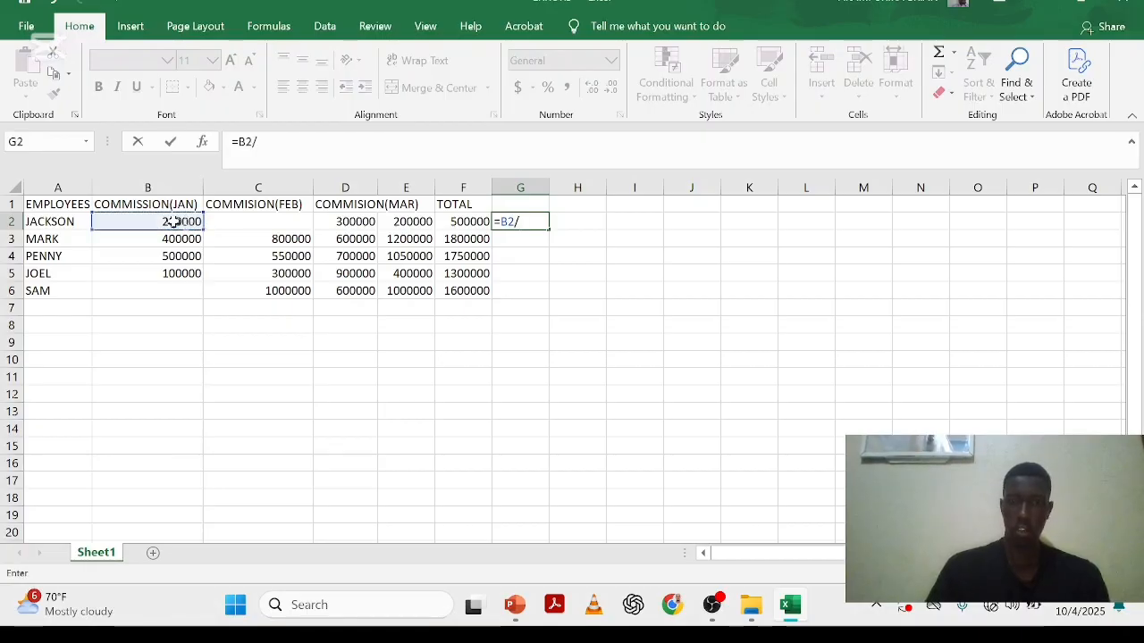
left_click(304, 227)
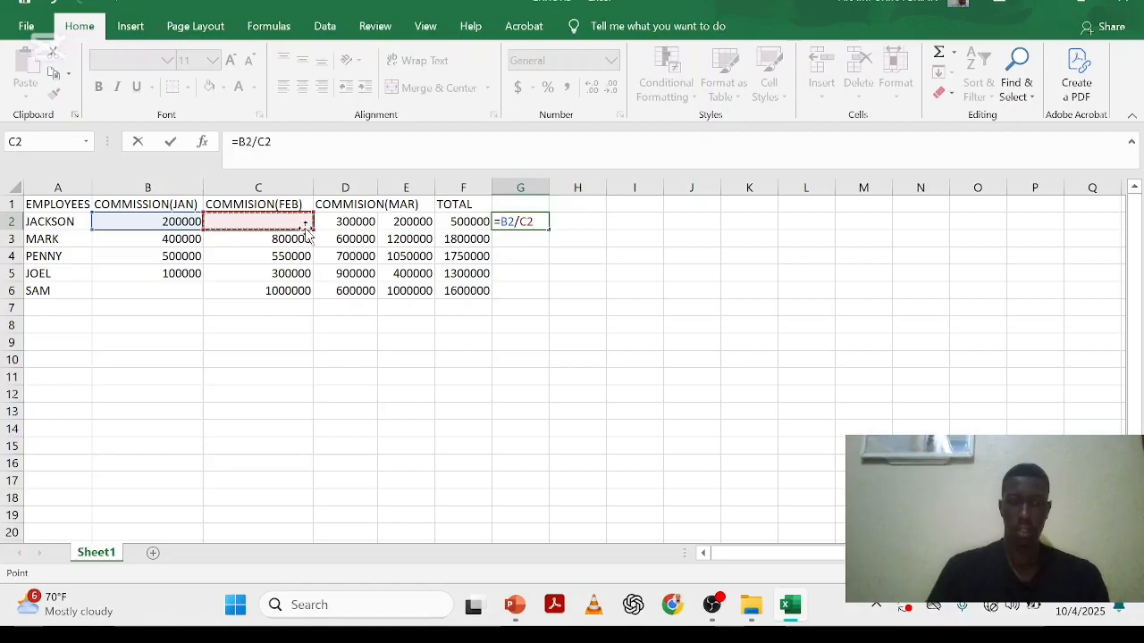
key("Return")
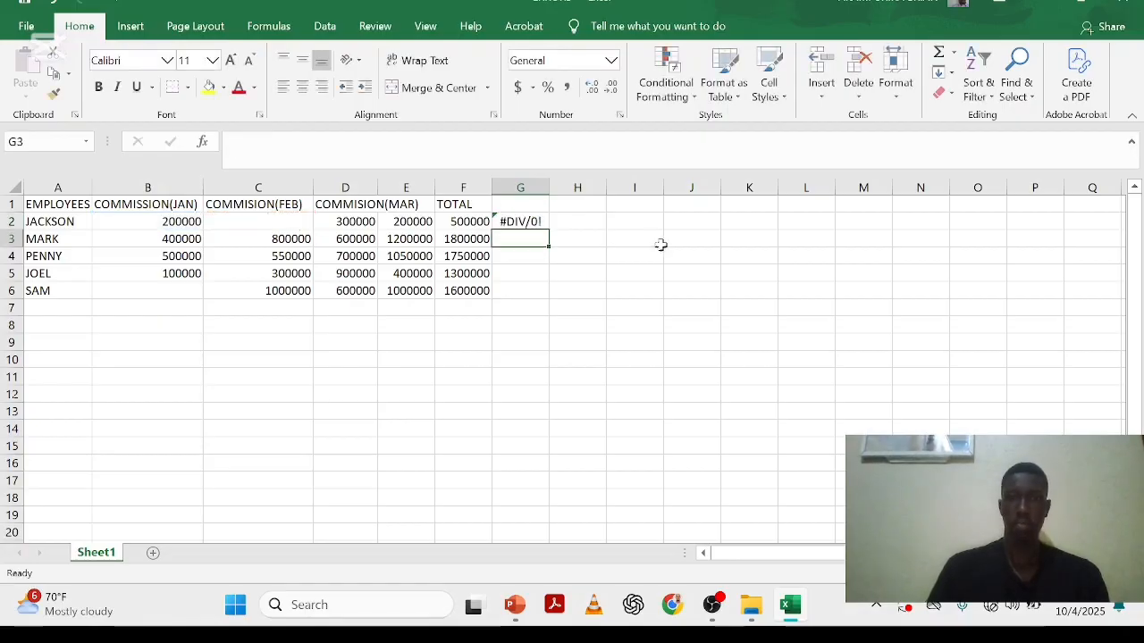
left_click(531, 221)
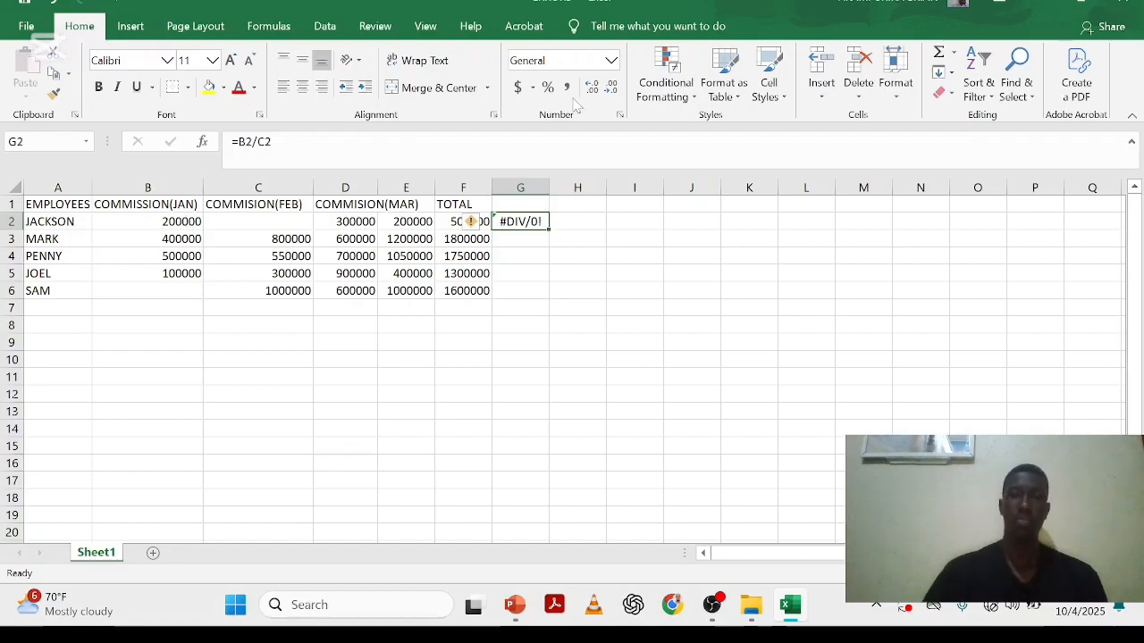
- Fill the G2 division formula down to G6 and enter 0 as the February commission in C2
double_click(549, 230)
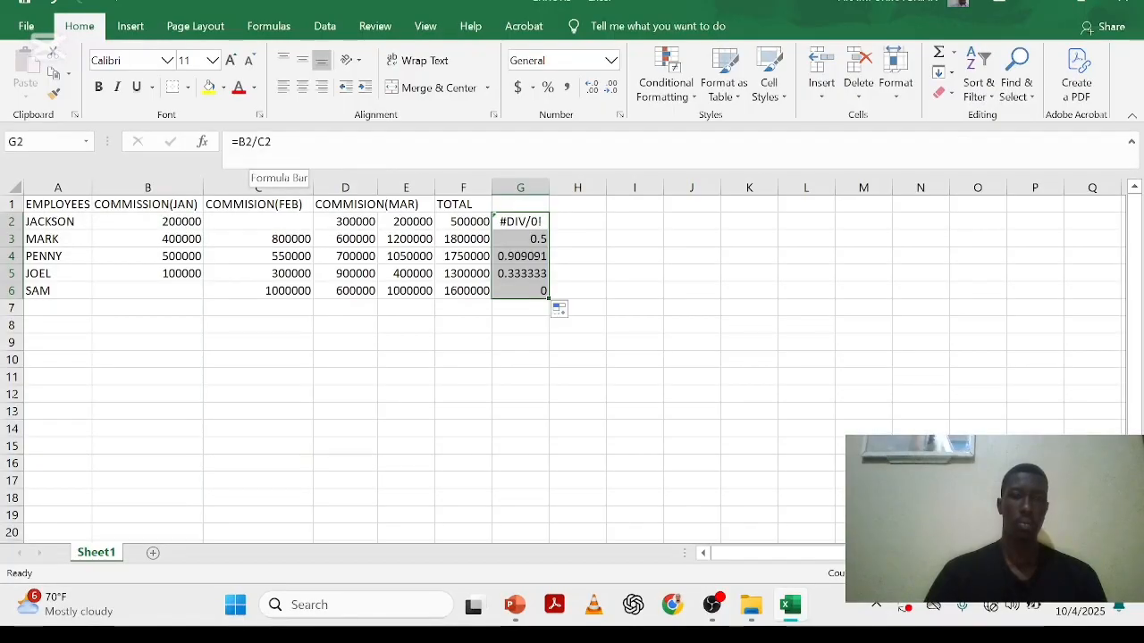
left_click(288, 219)
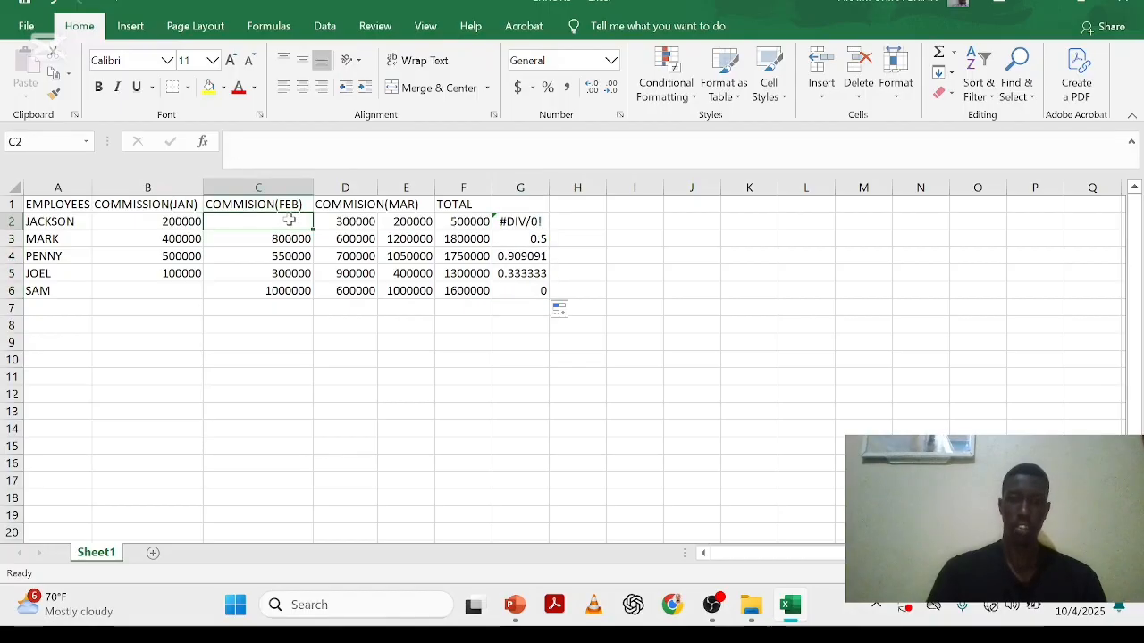
type("0")
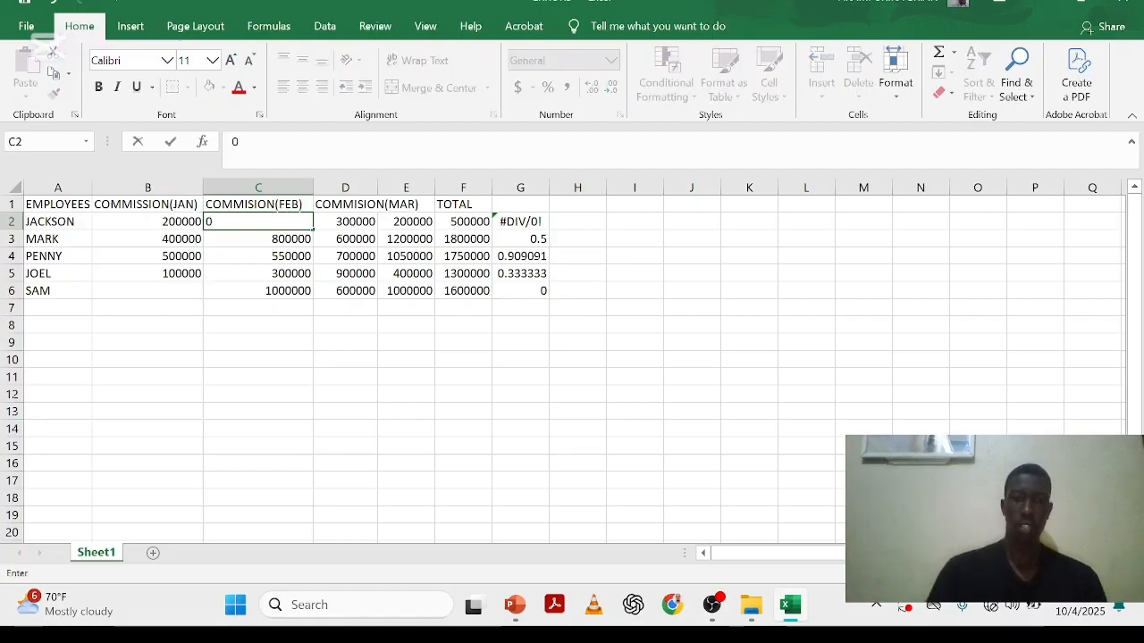
key("Return")
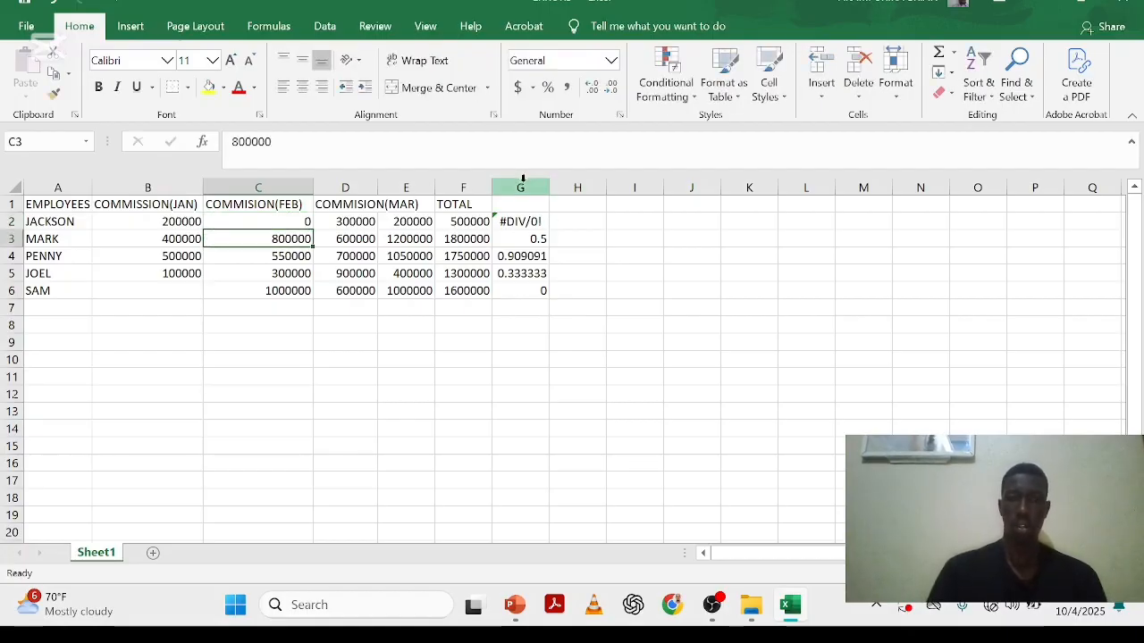
- Inspect the division formulas in G2 and G3 against the zero February commission
left_click(540, 221)
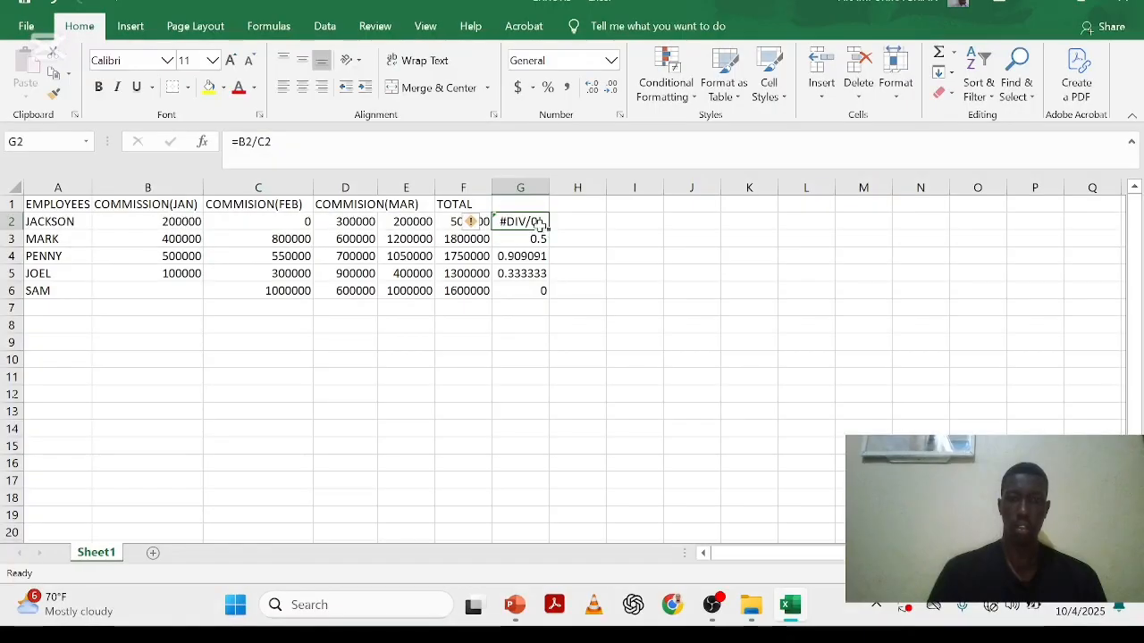
left_click(338, 223)
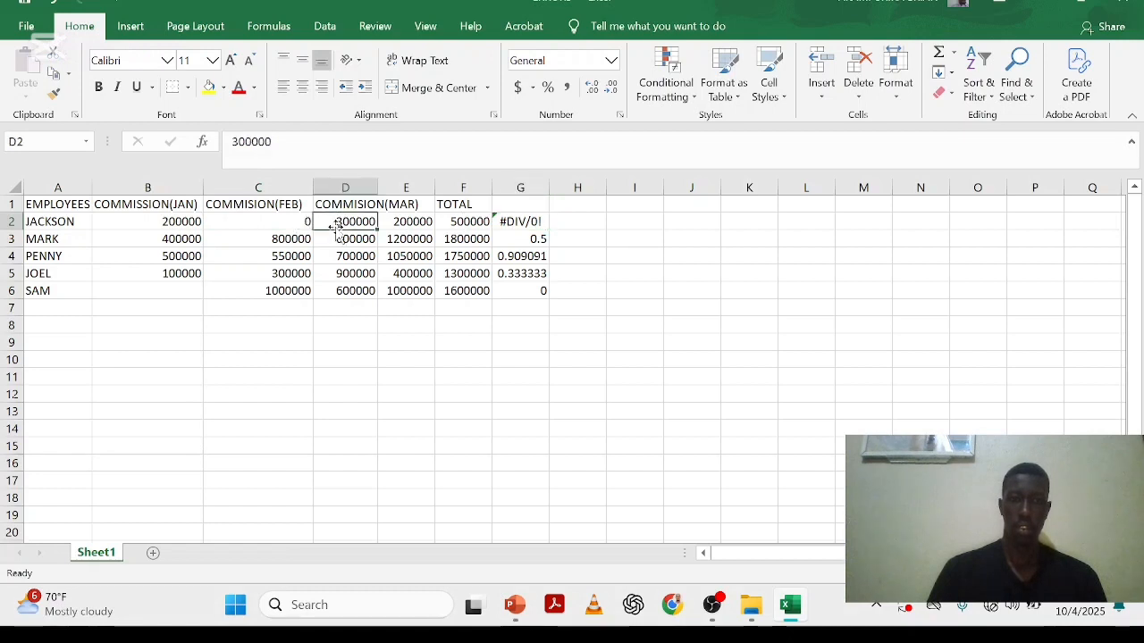
left_click(527, 238)
left_click(531, 222)
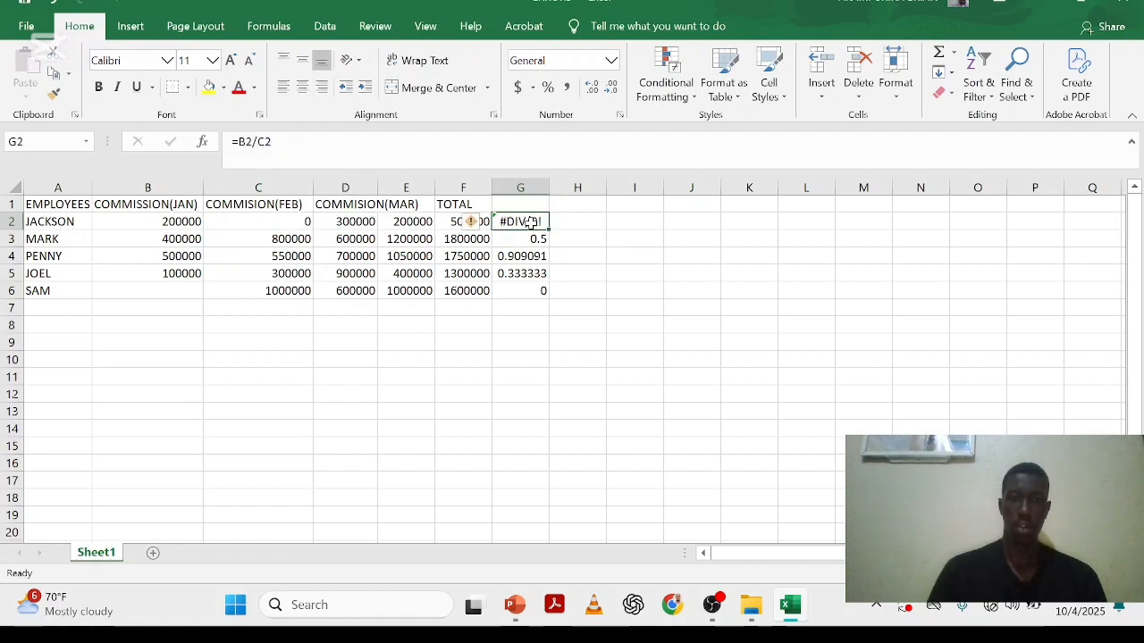
key("Down")
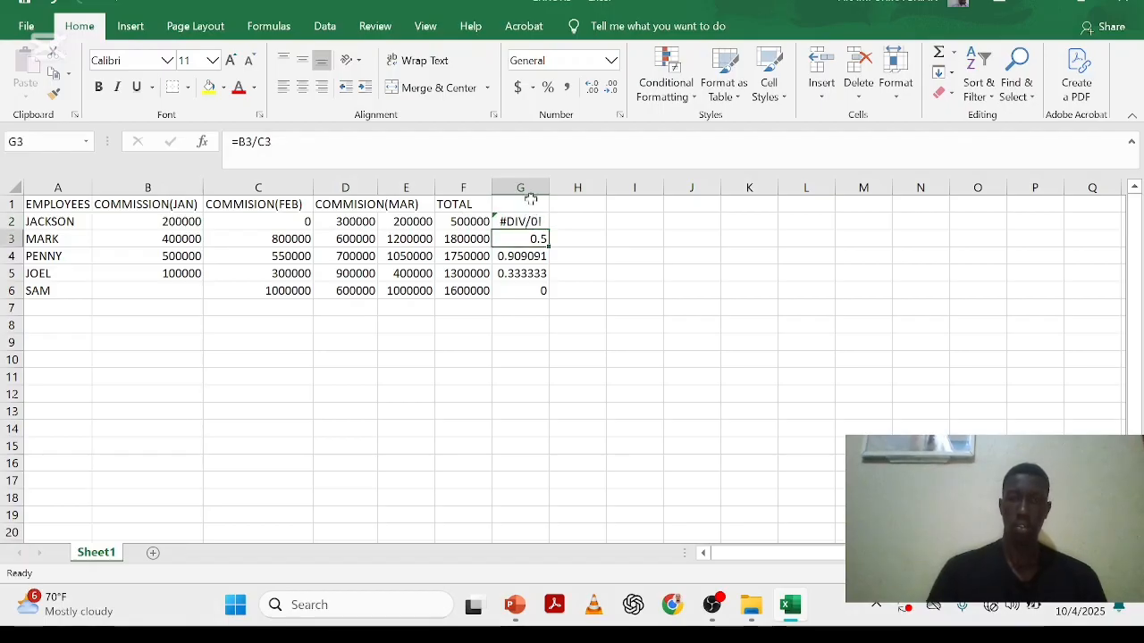
left_click(530, 200)
- Enter the formula =B2/C2 in H2 to divide the January commission by the zero February commission
left_click(554, 223)
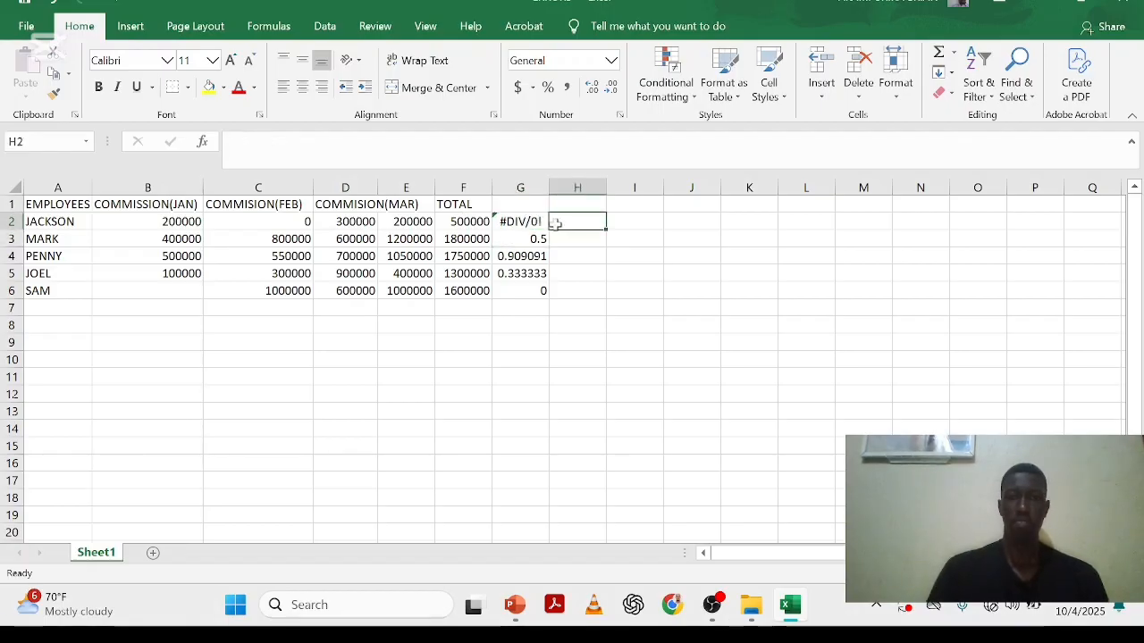
type("=")
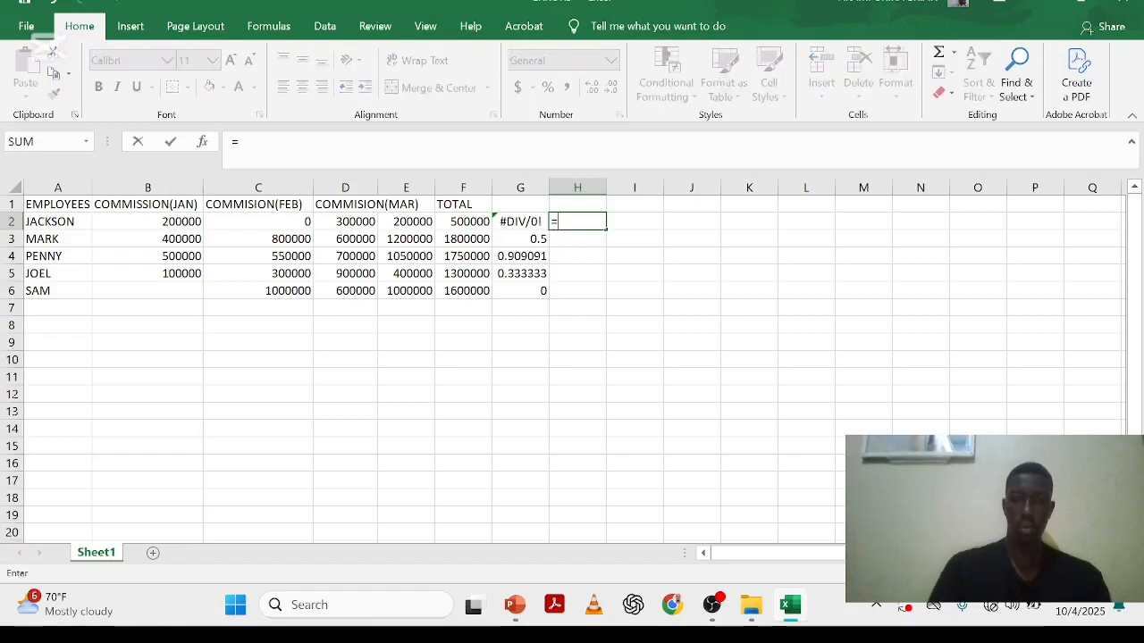
left_click(176, 222)
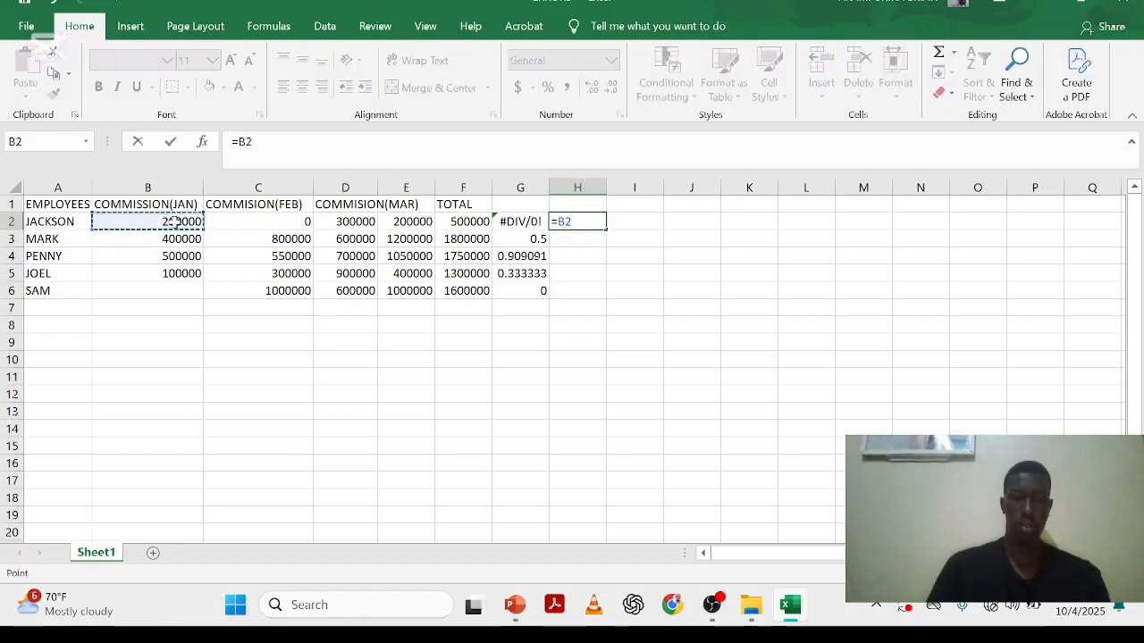
type("/")
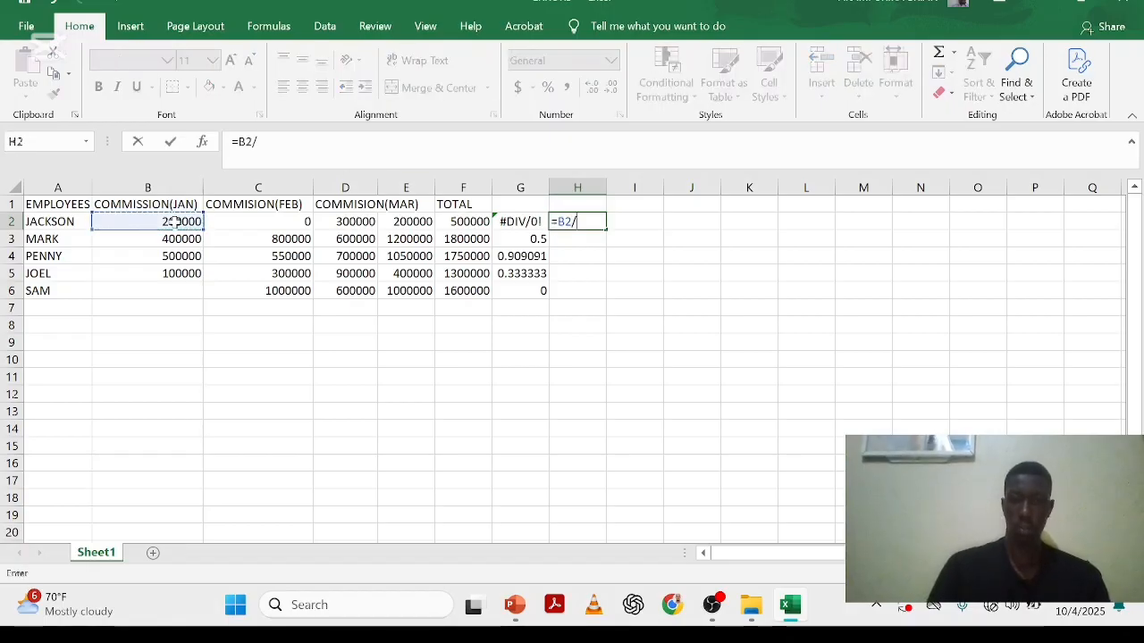
left_click(223, 221)
key("Return")
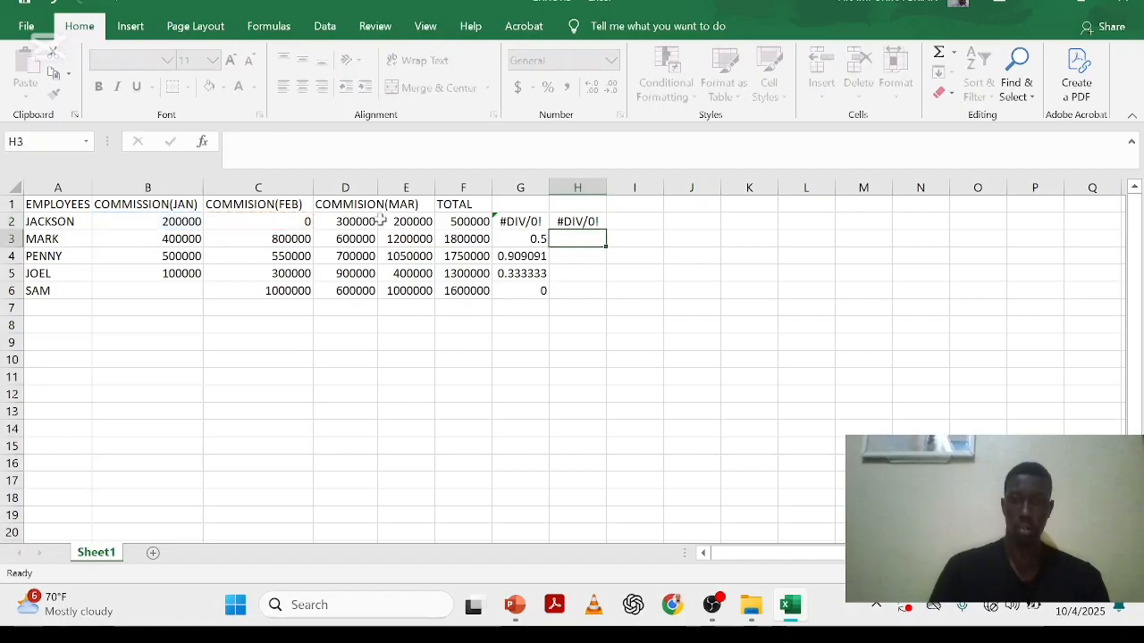
left_click(294, 220)
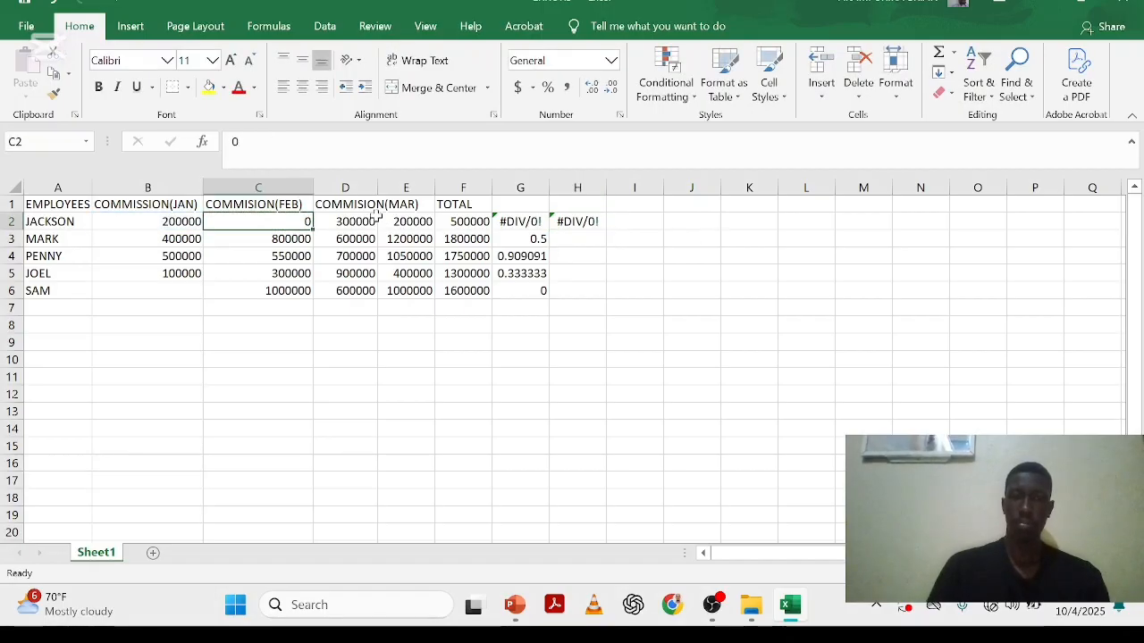
left_click(575, 219)
key("Left")
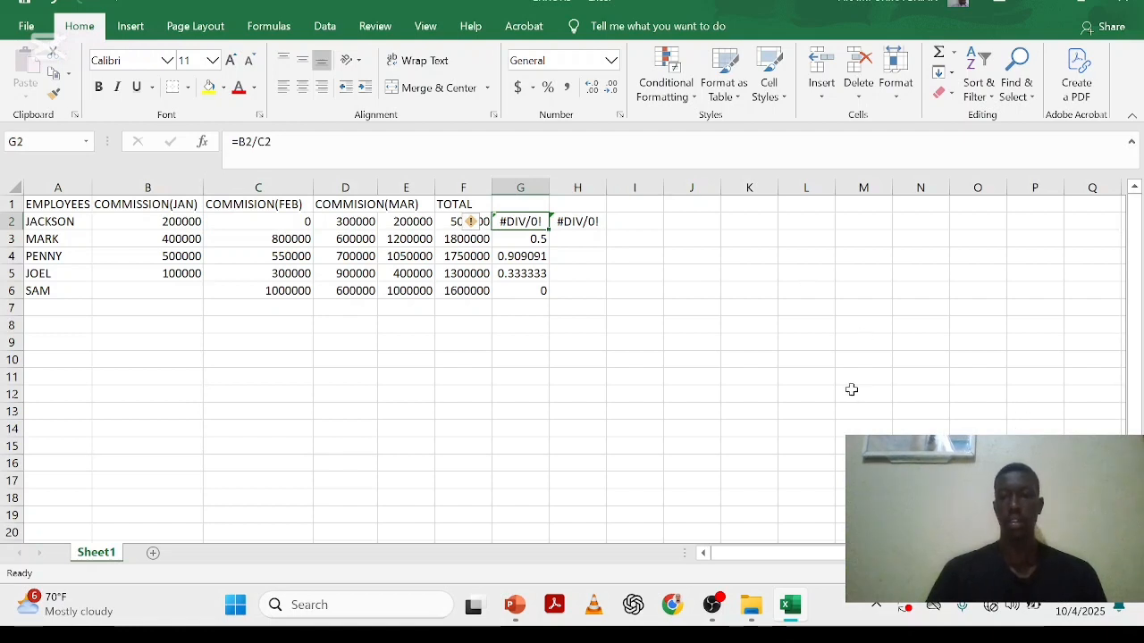
- Enter the column header TOTAL in cell I1
left_click(633, 208)
type("TO")
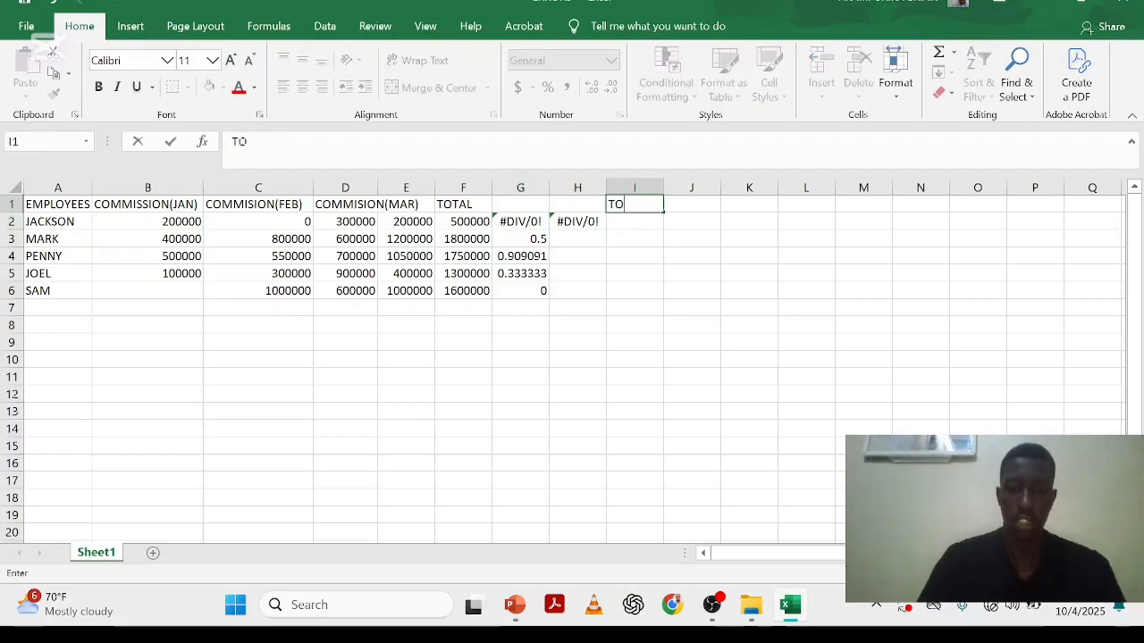
type("TAL")
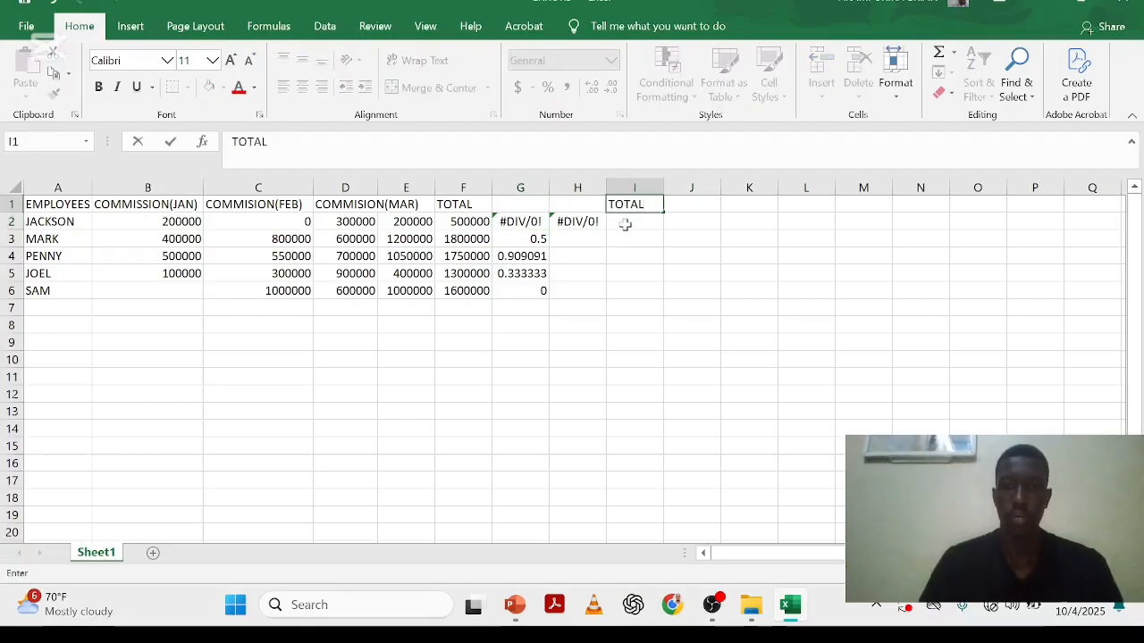
- Enter the formula =SUM(B2:D2) in I2 and fill it down to I6
left_click(624, 225)
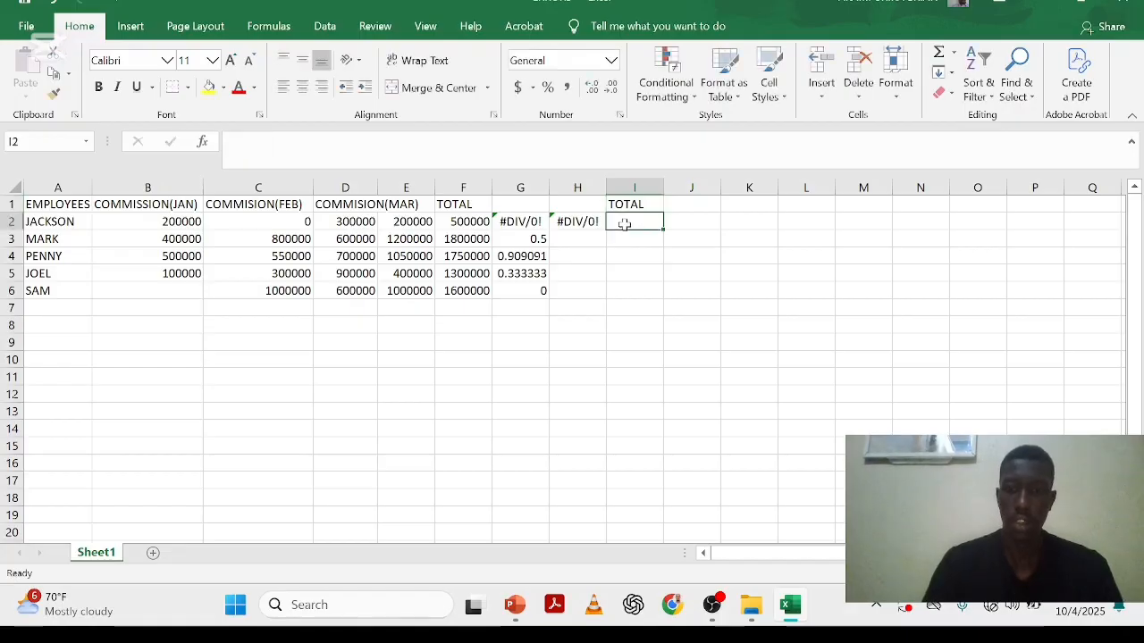
type("=SUM(")
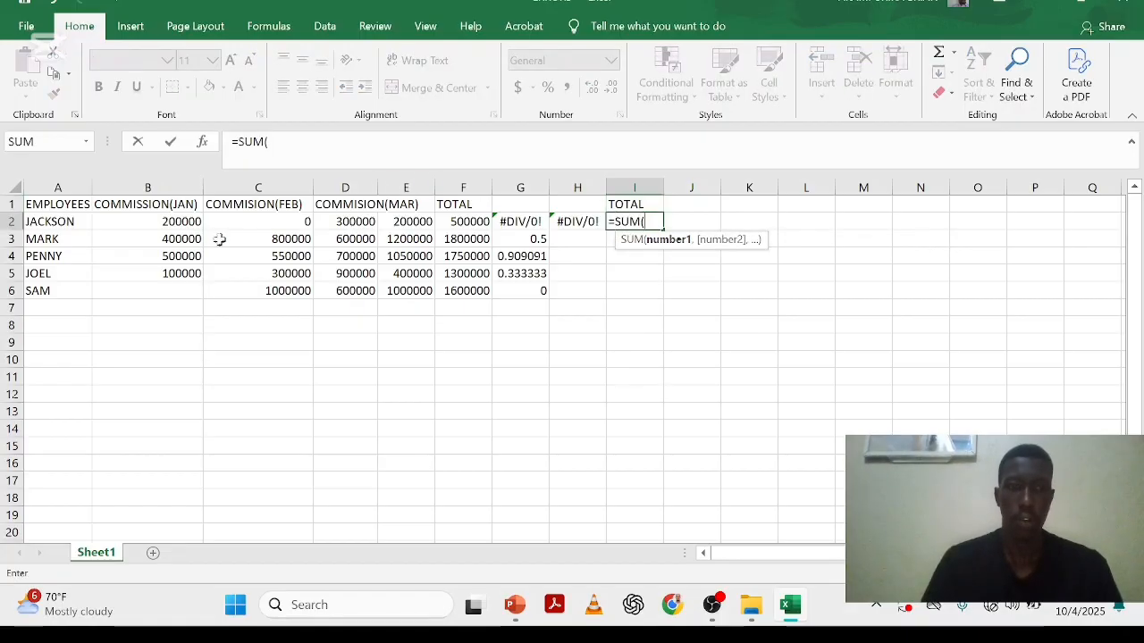
left_click(191, 223)
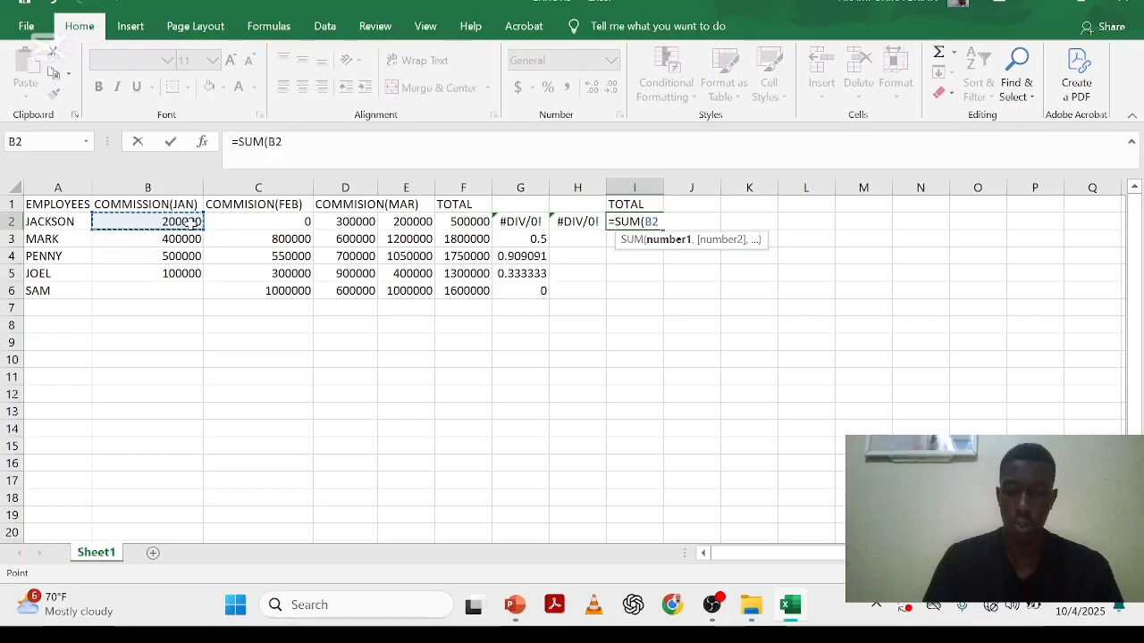
key("F8")
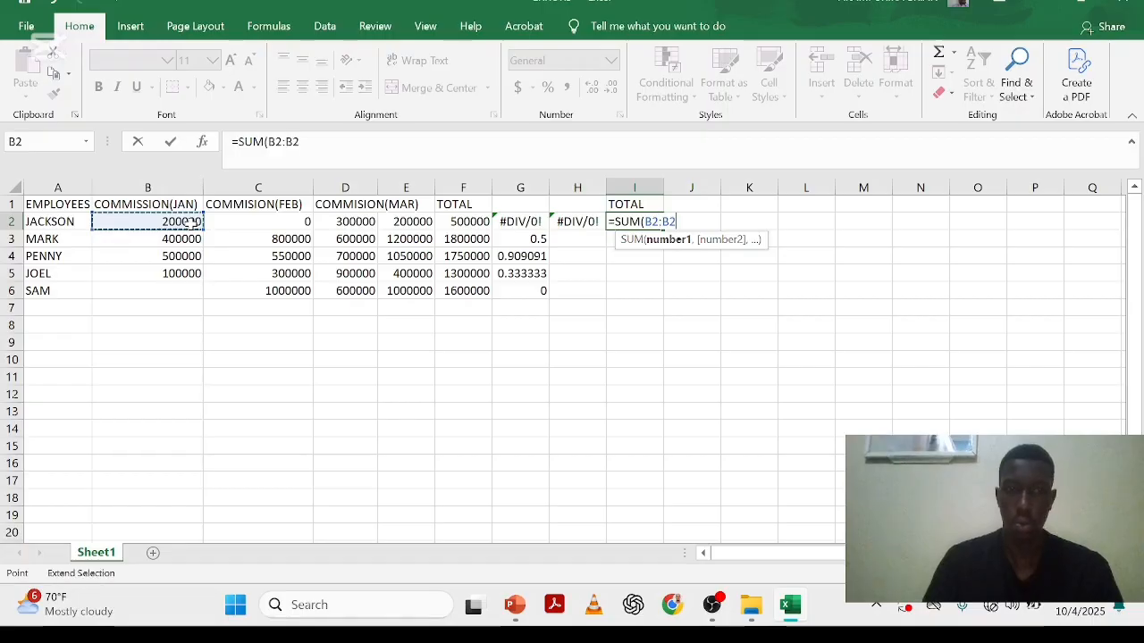
left_click(366, 222)
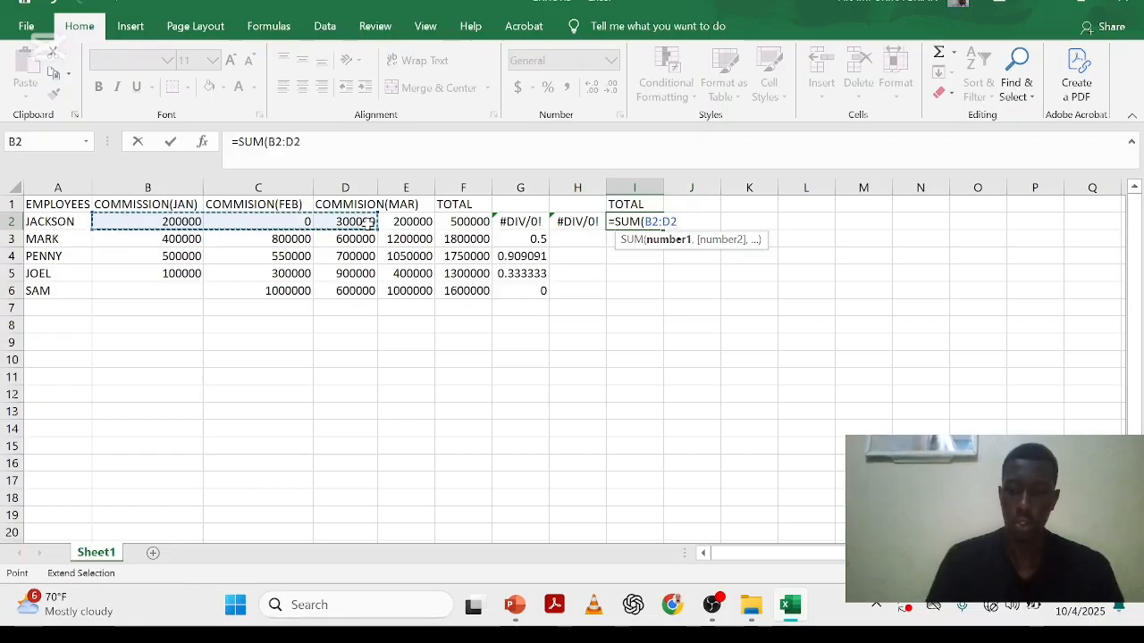
type(")")
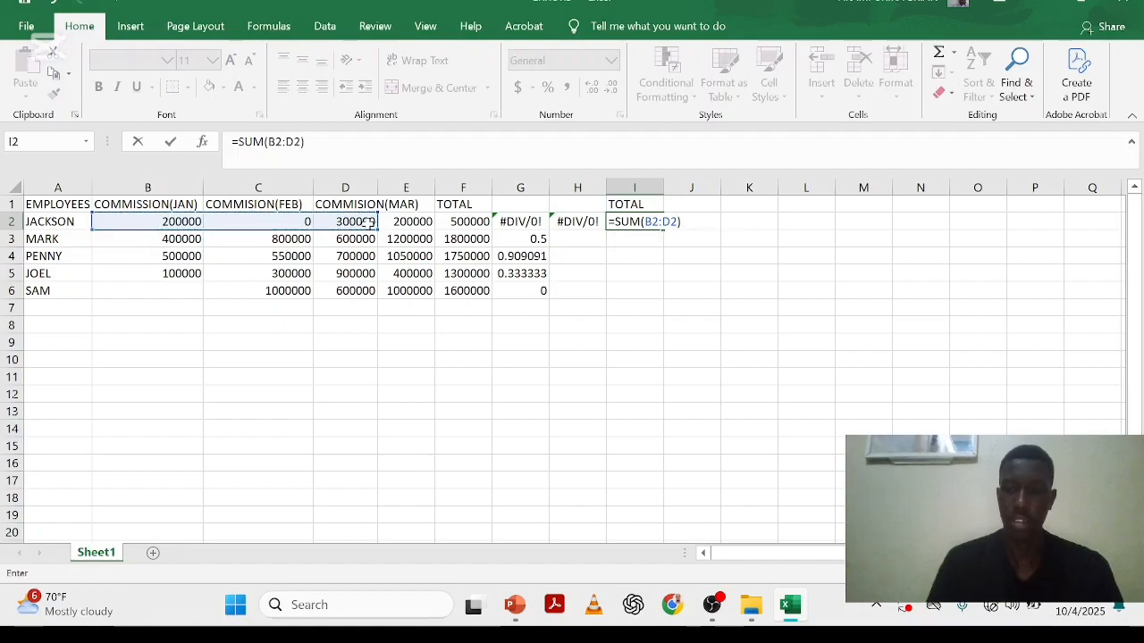
key("Return")
left_click(630, 221)
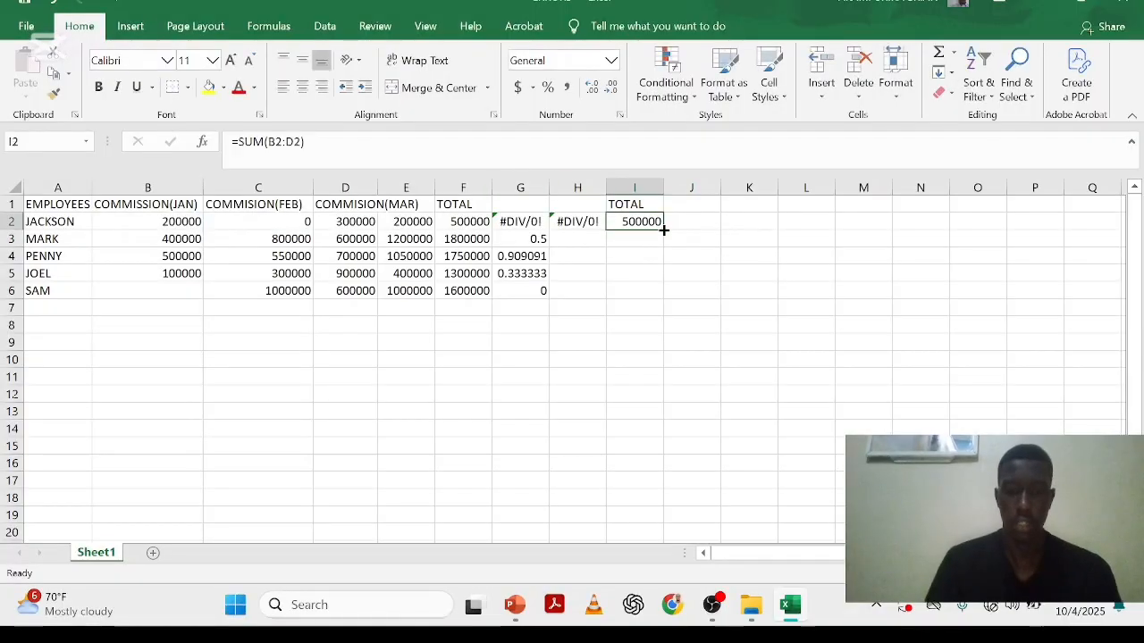
double_click(663, 230)
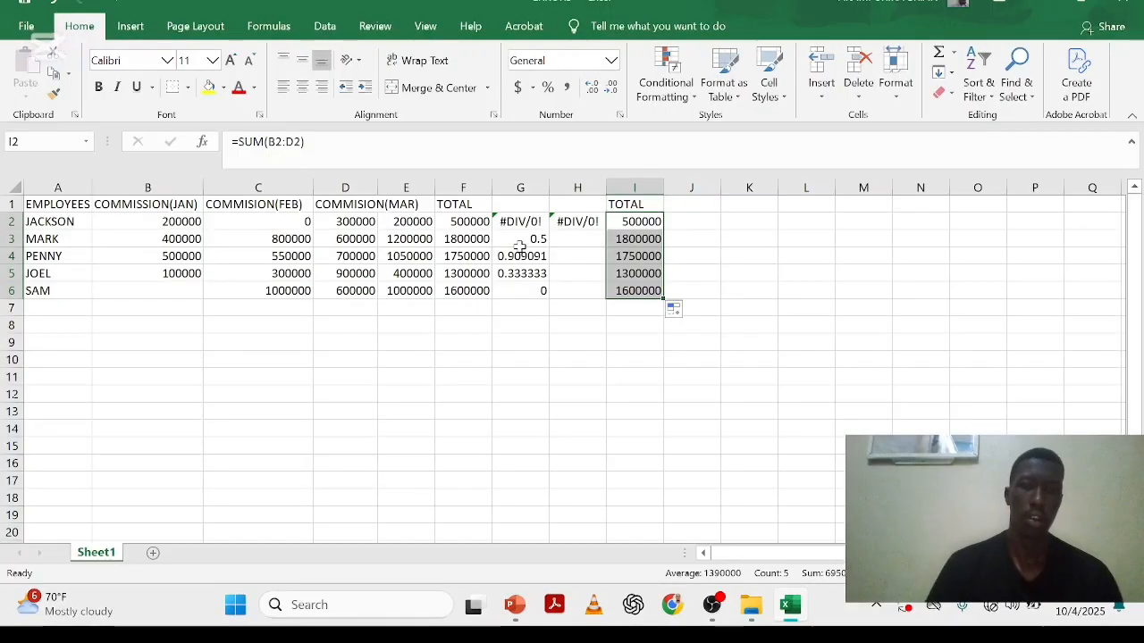
- Delete the COMMISION(FEB) column to break the formulas that reference it, and undo the deletion
left_click(277, 178)
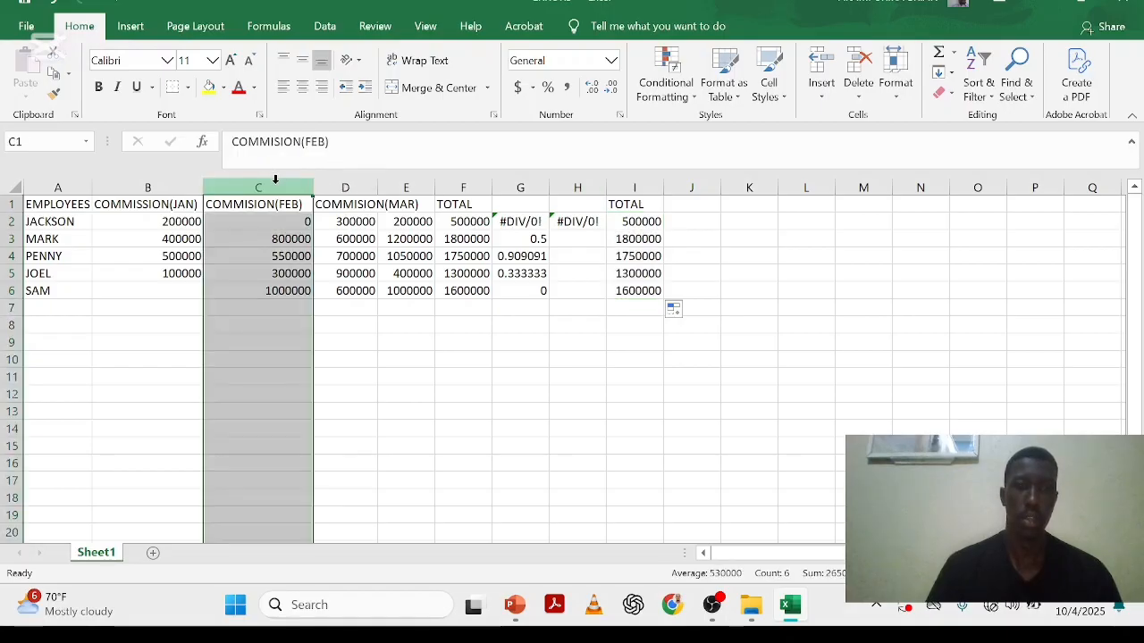
right_click(284, 214)
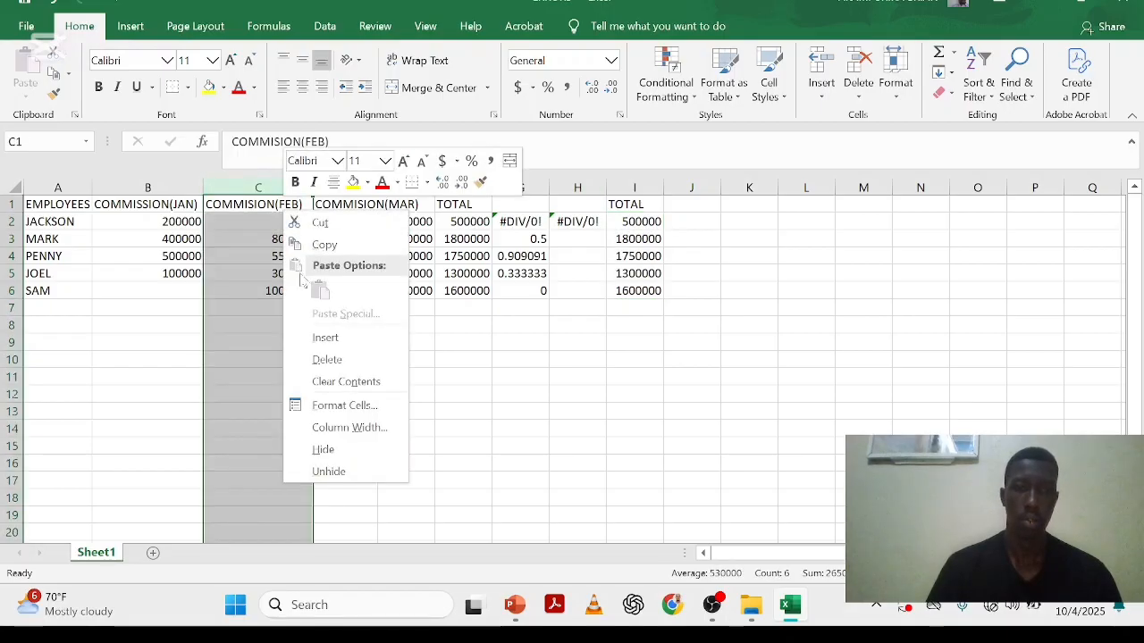
left_click(353, 361)
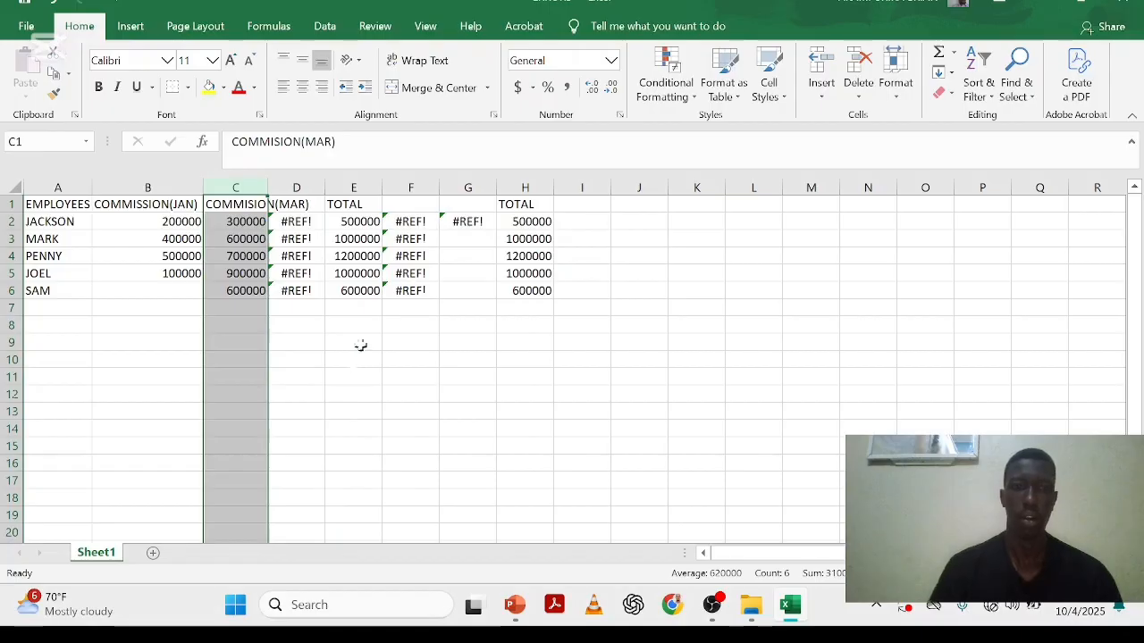
left_click(366, 398)
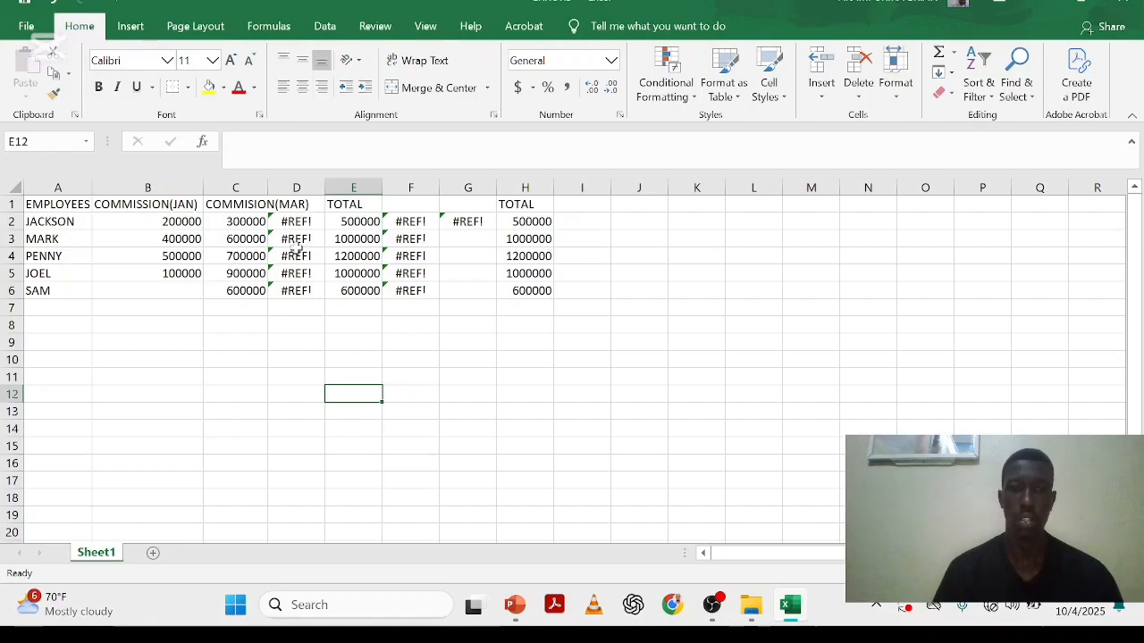
left_click(422, 227)
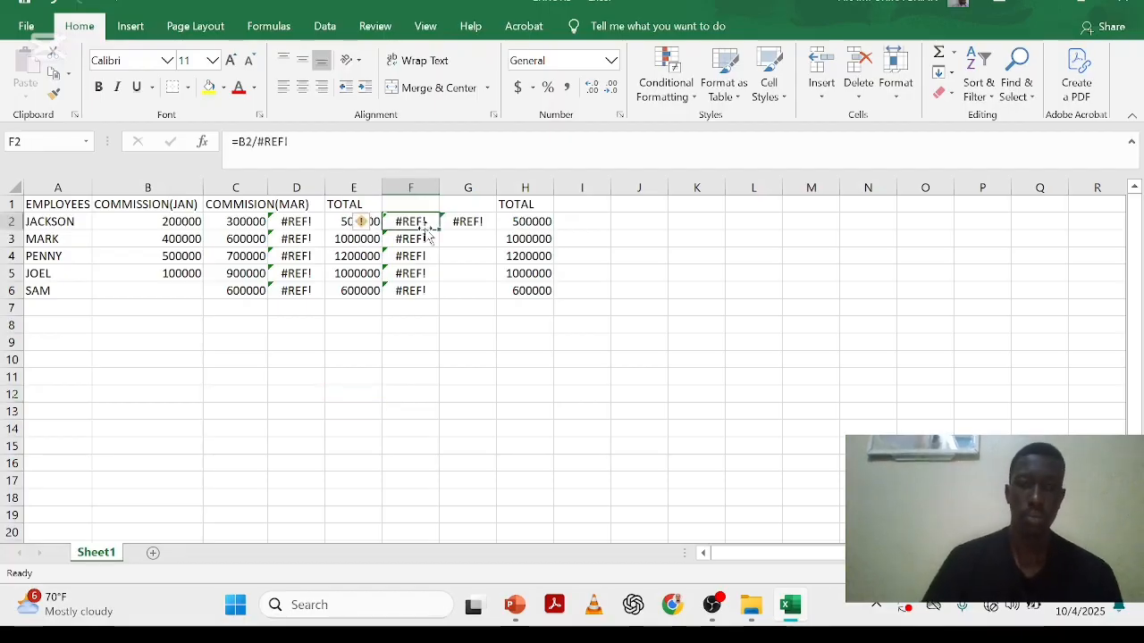
left_click(296, 237)
key("ctrl+z")
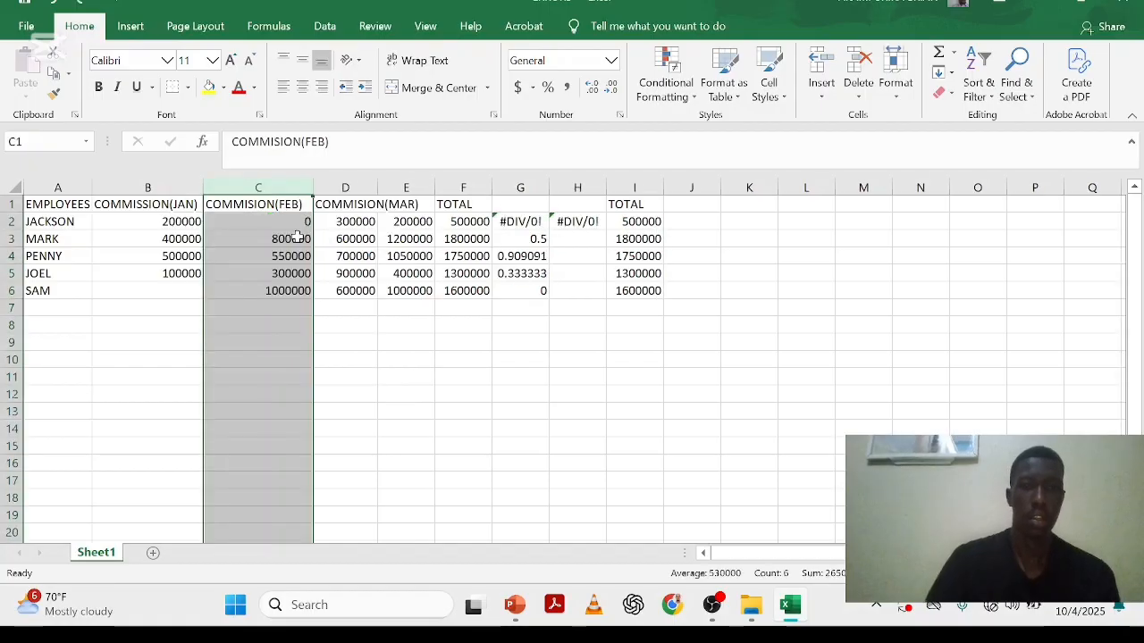
- Copy the SUM formulas in E2:E6 and paste them with their formulas starting at A8
left_click(404, 219)
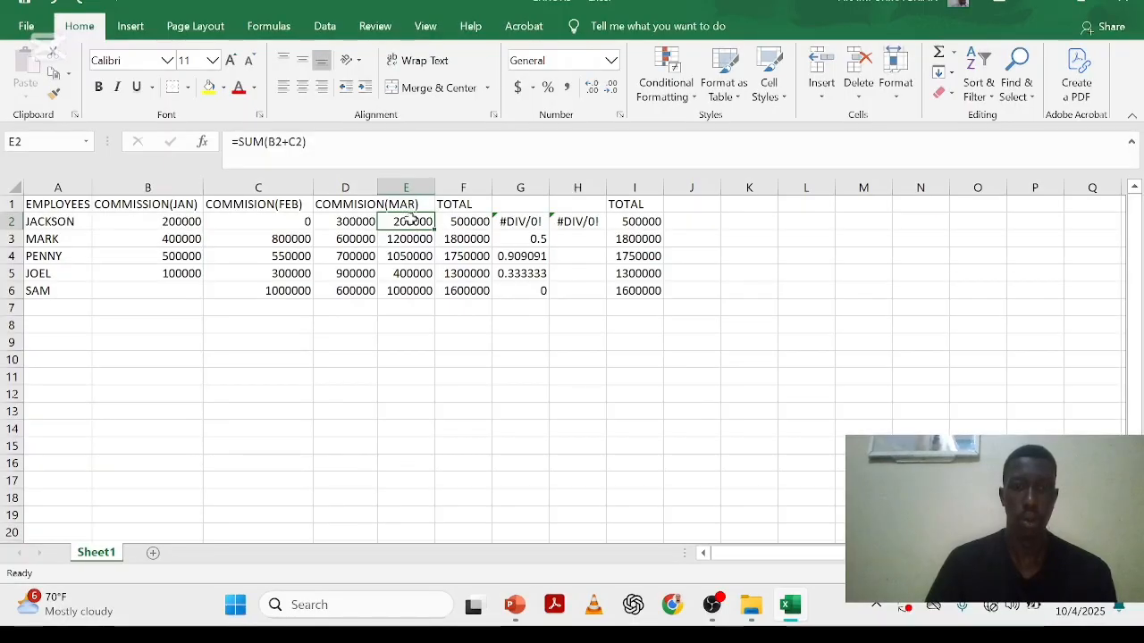
left_click_drag(411, 219, 411, 284)
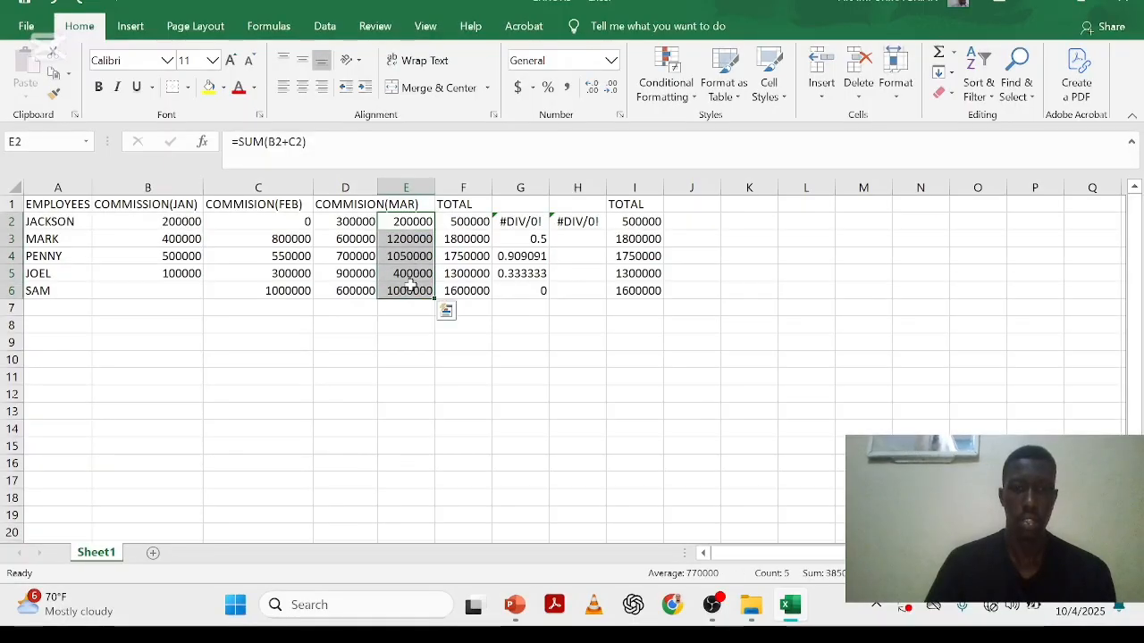
right_click(410, 286)
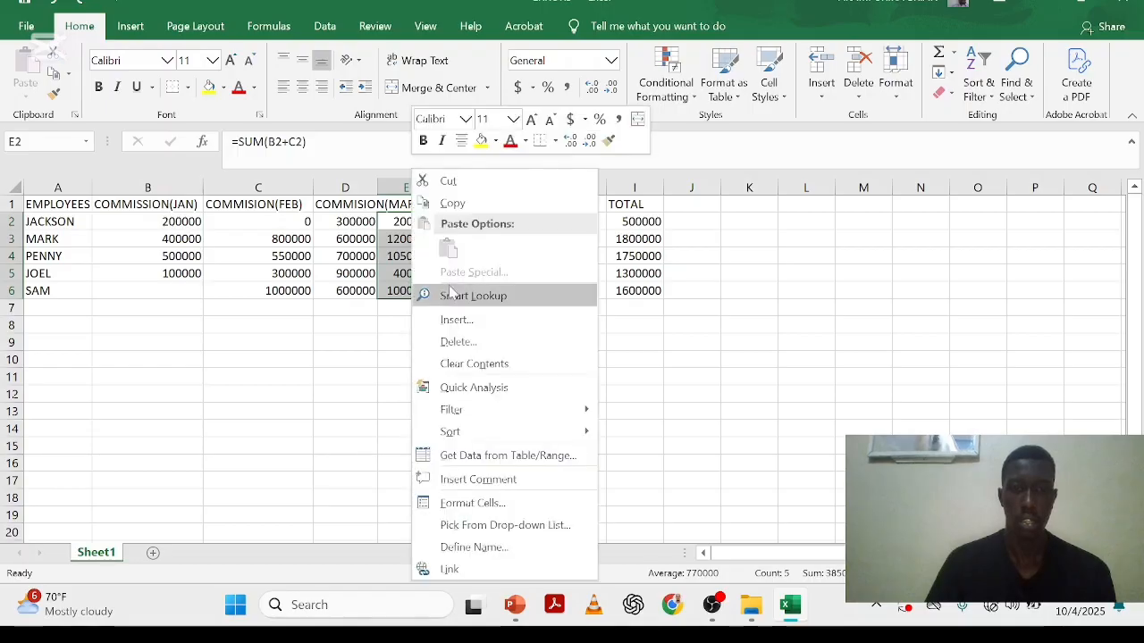
left_click(449, 204)
left_click(78, 327)
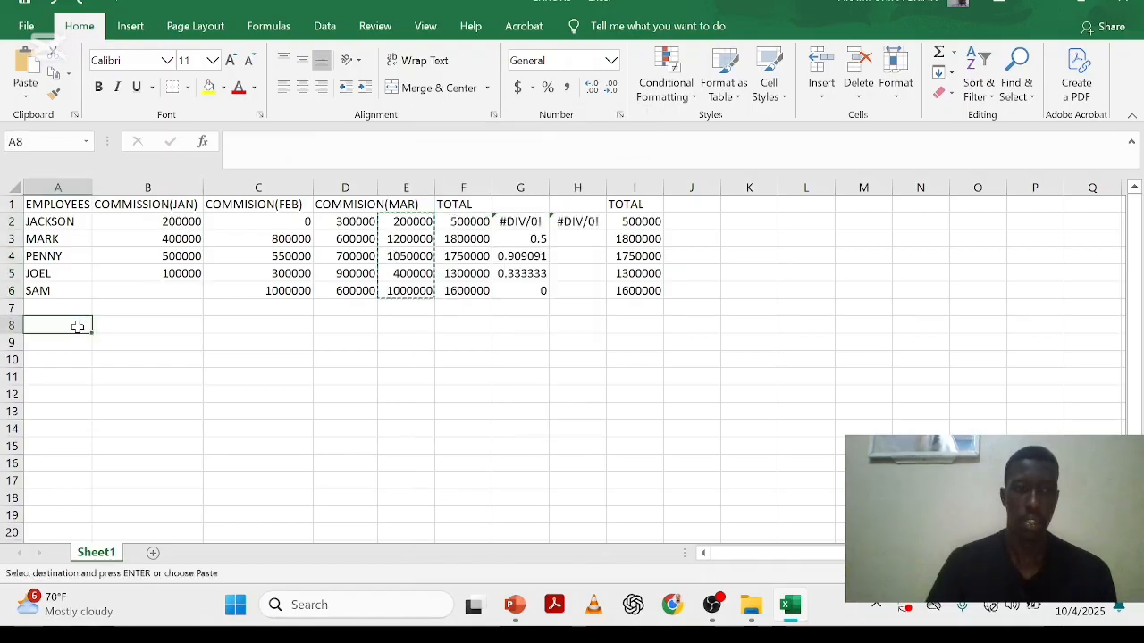
right_click(78, 326)
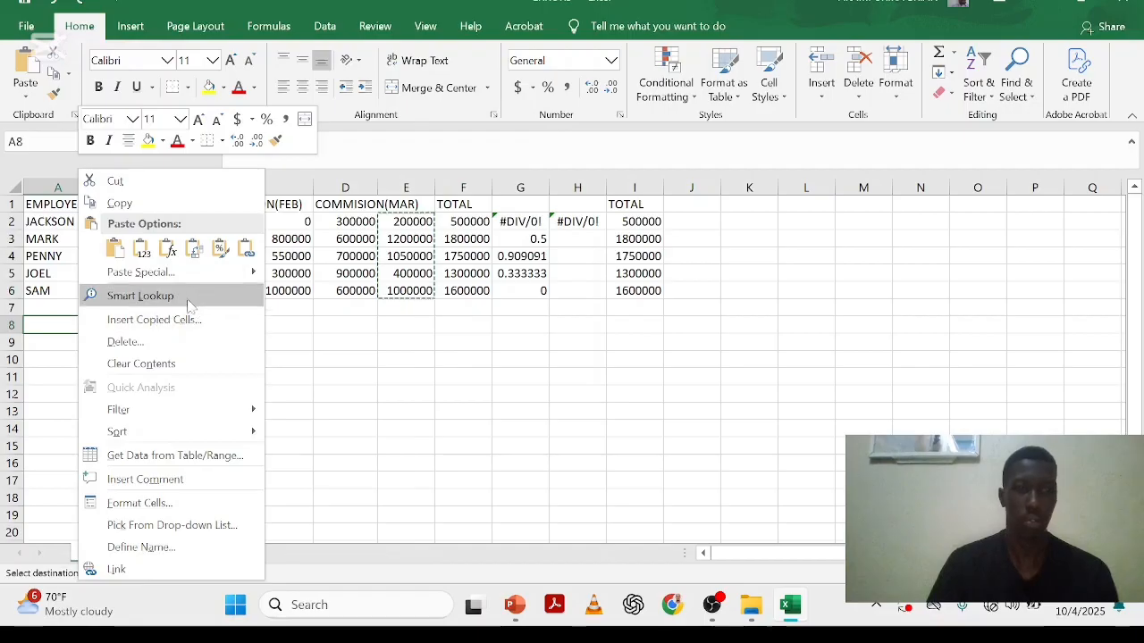
left_click(114, 250)
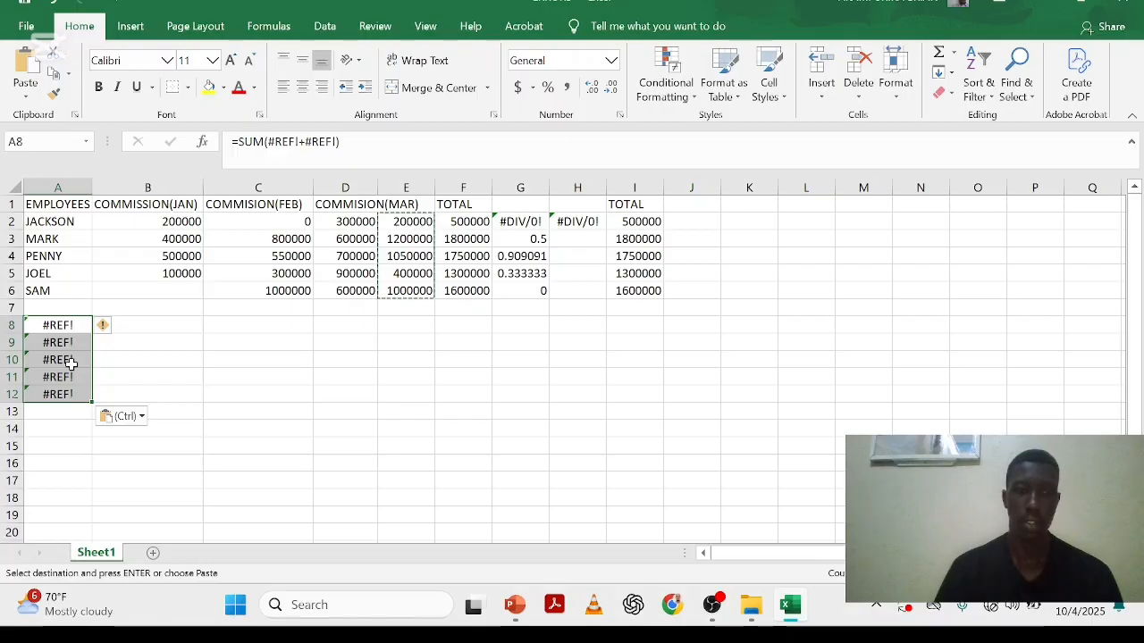
- Begin a formula in J2 with the misspelled function VLOOK, using J2 as lookup value and A2:B6 as table range
left_click(701, 228)
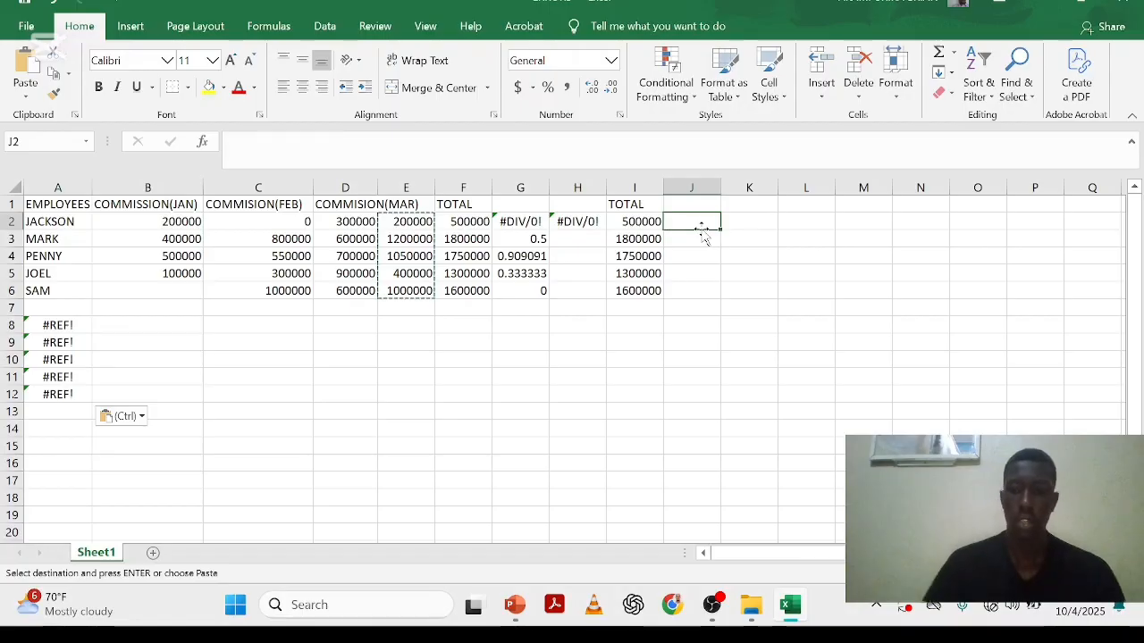
key("Escape")
type("=V")
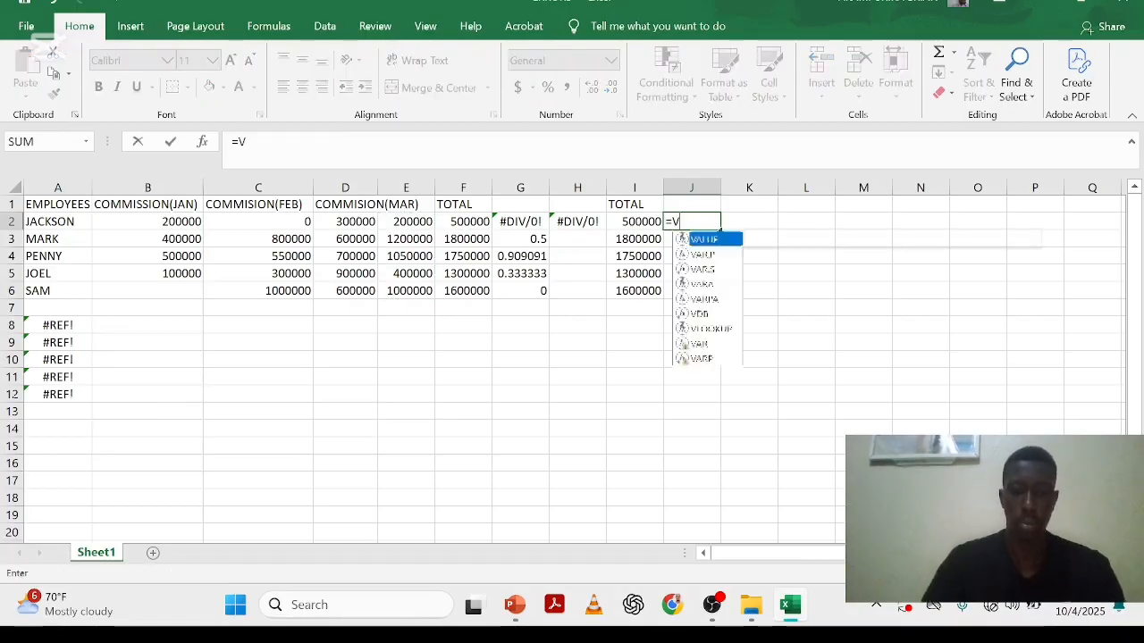
type("LOOK")
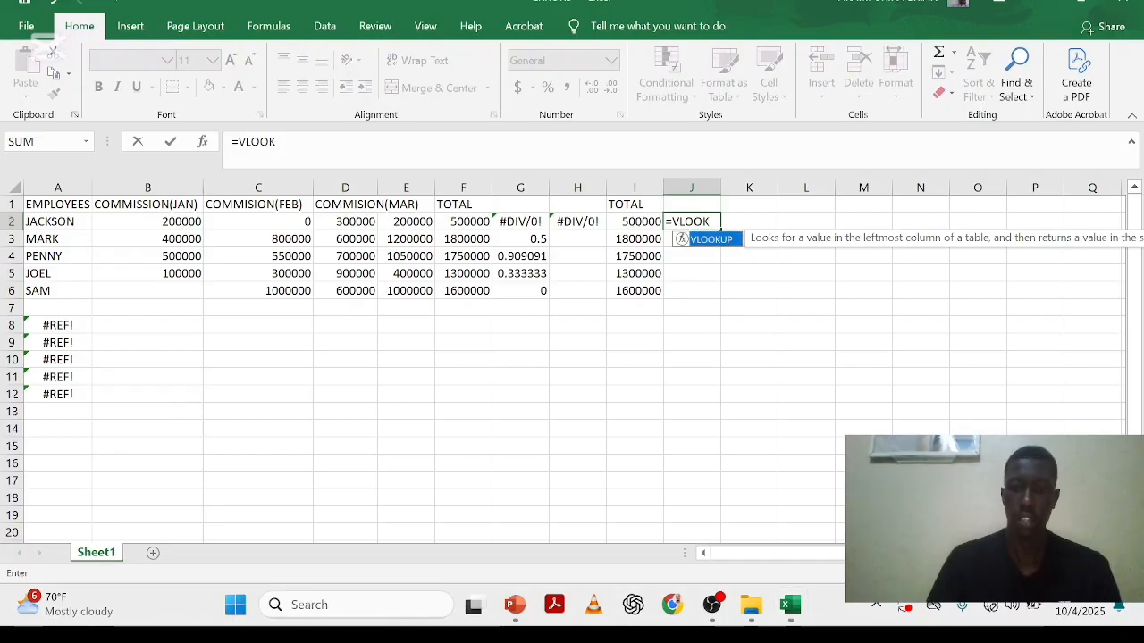
type("(")
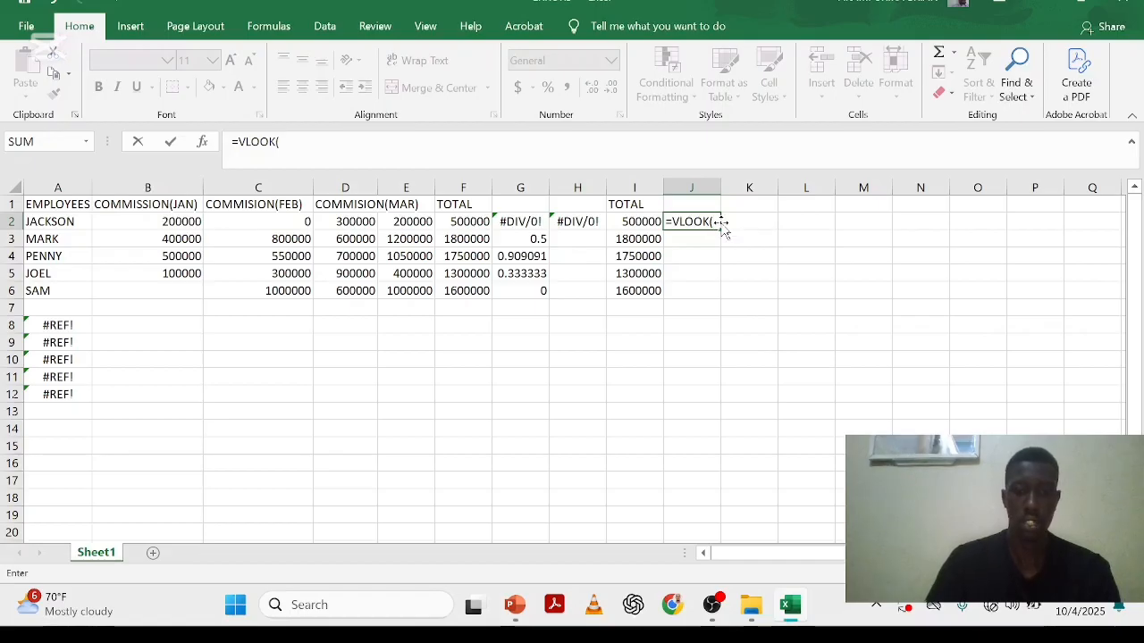
type("3")
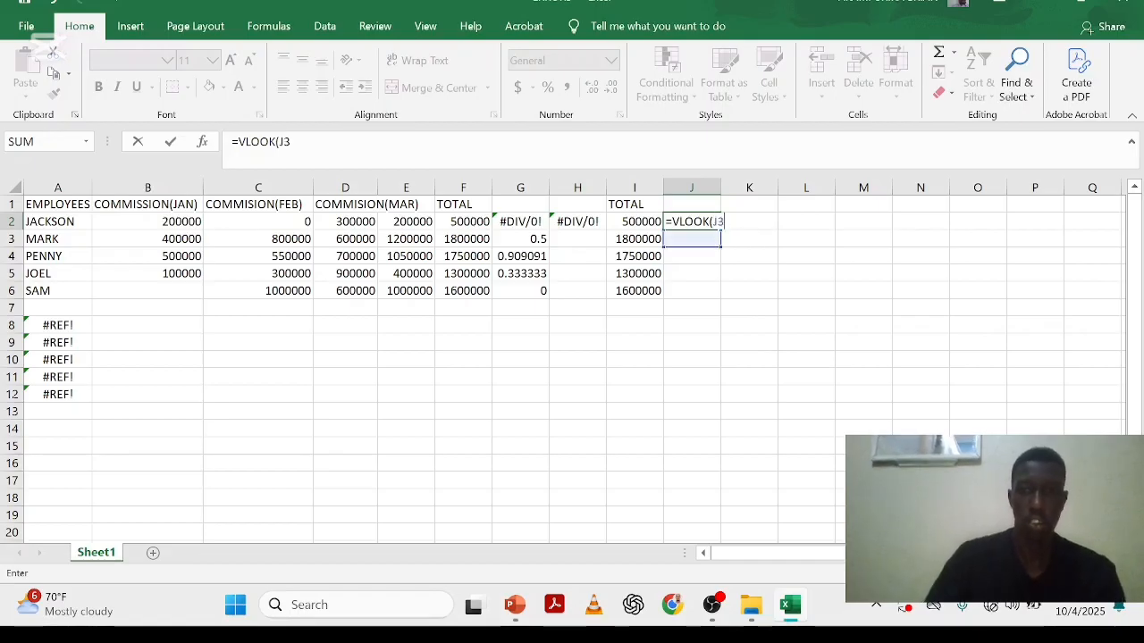
key("BackSpace")
type("2/")
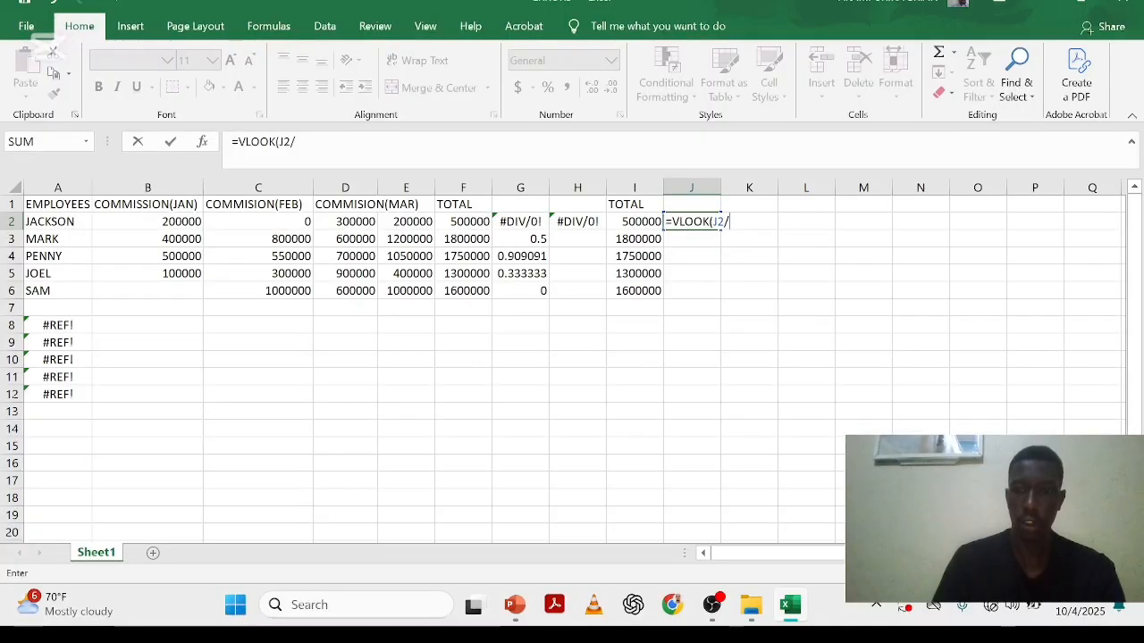
type(".")
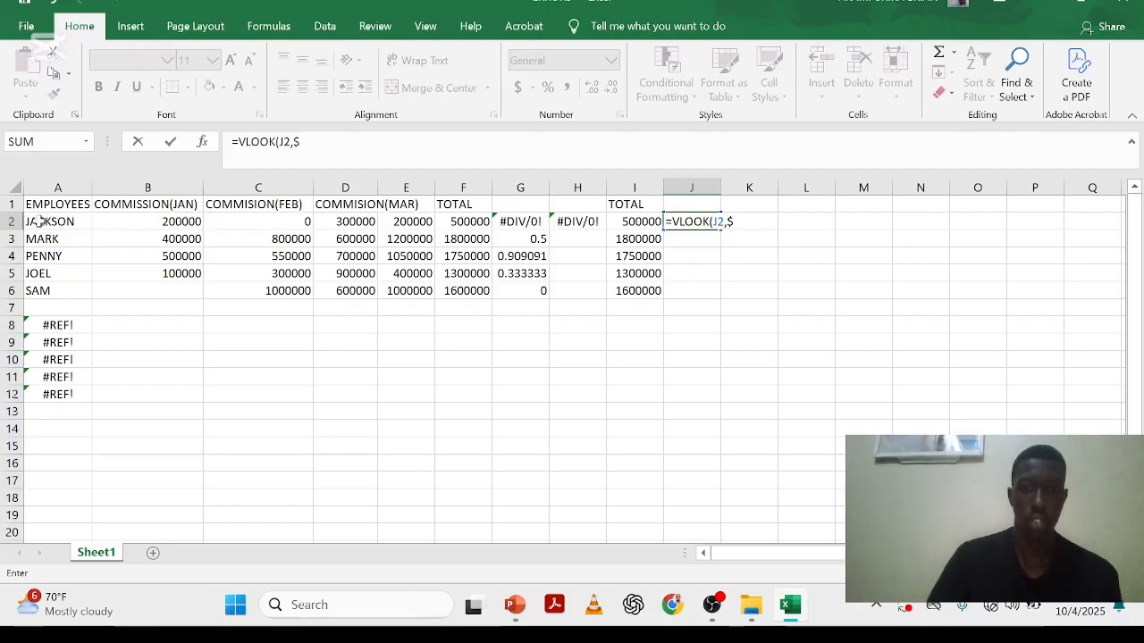
left_click_drag(42, 222, 181, 284)
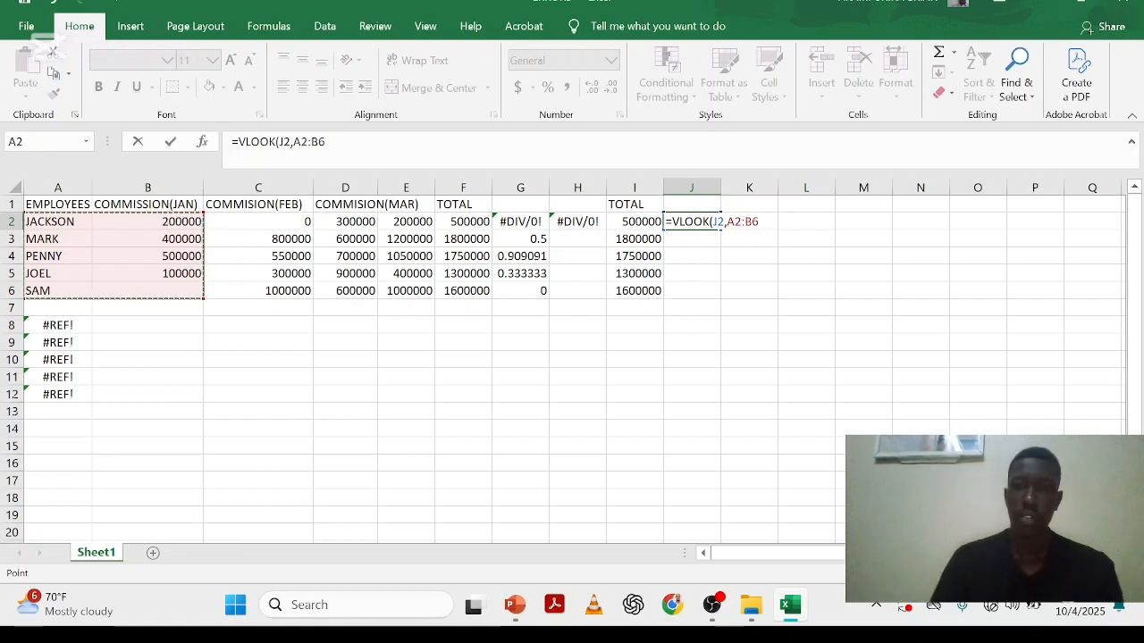
- Make the table range in the J2 formula absolute as $A$2:$B$6
key("F2")
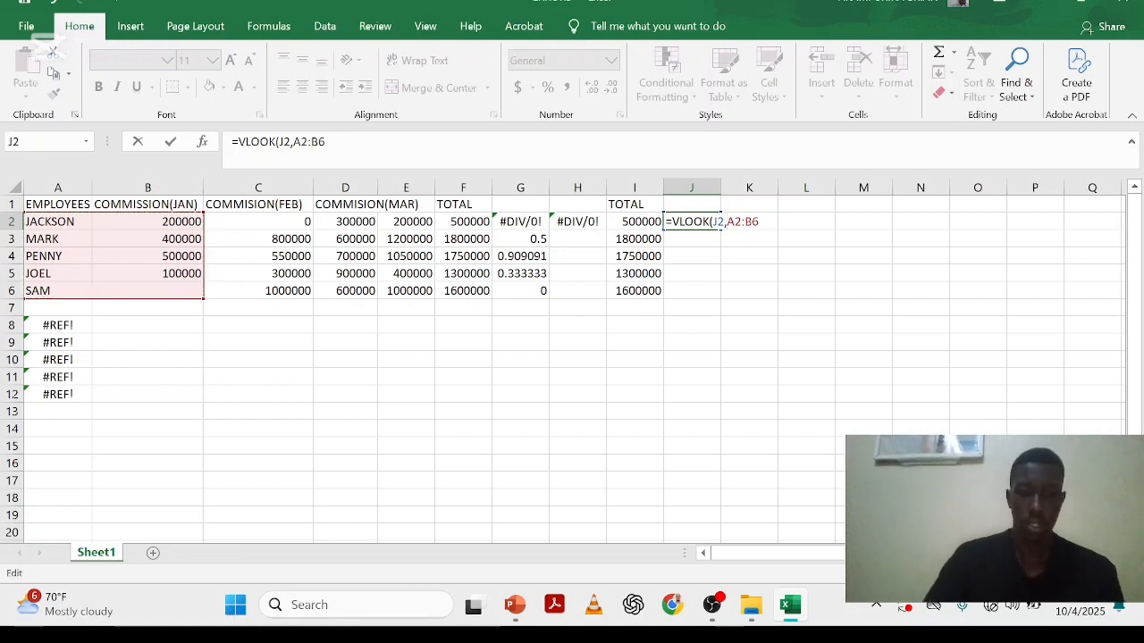
key("Left")
key("Left")
key("Left")
key("Left")
key("Left")
type("$")
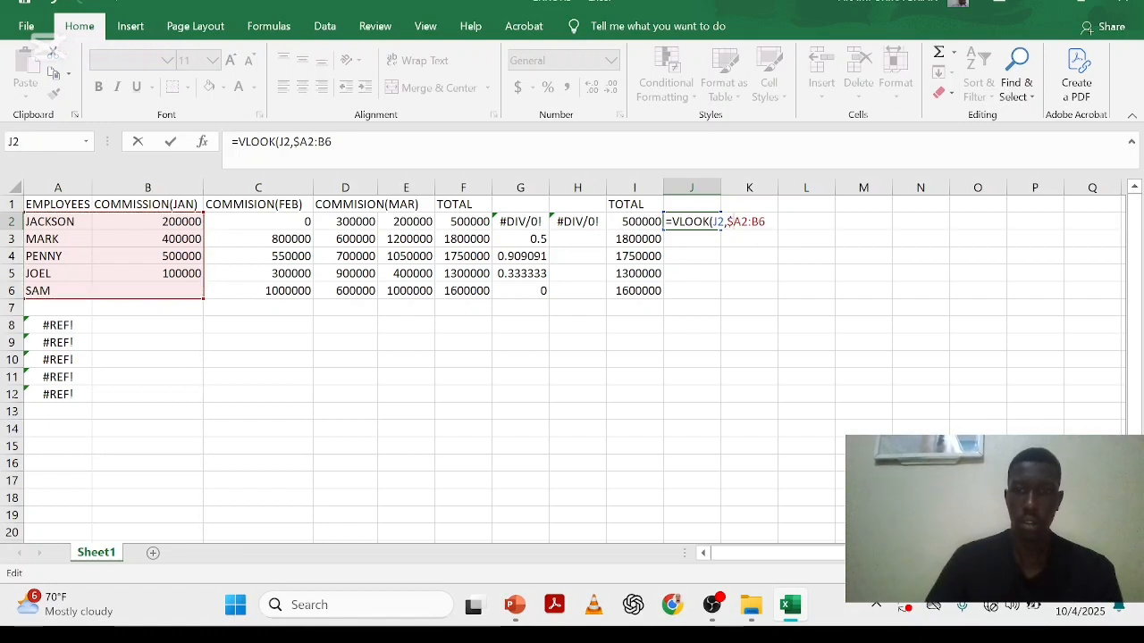
key("Right")
type("@")
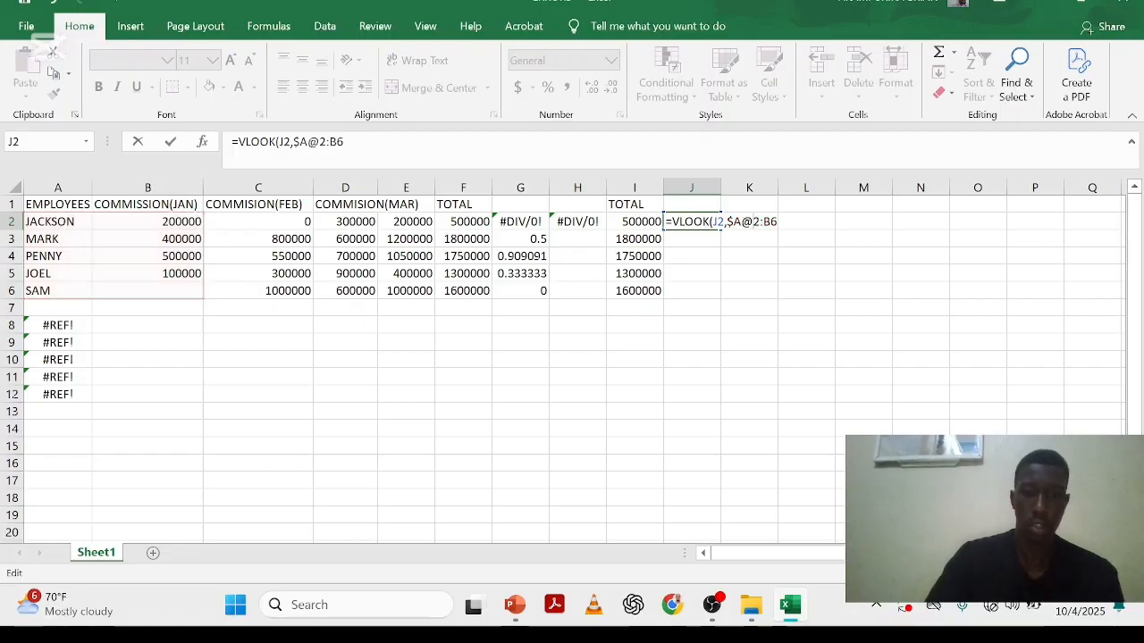
key("BackSpace")
type("$")
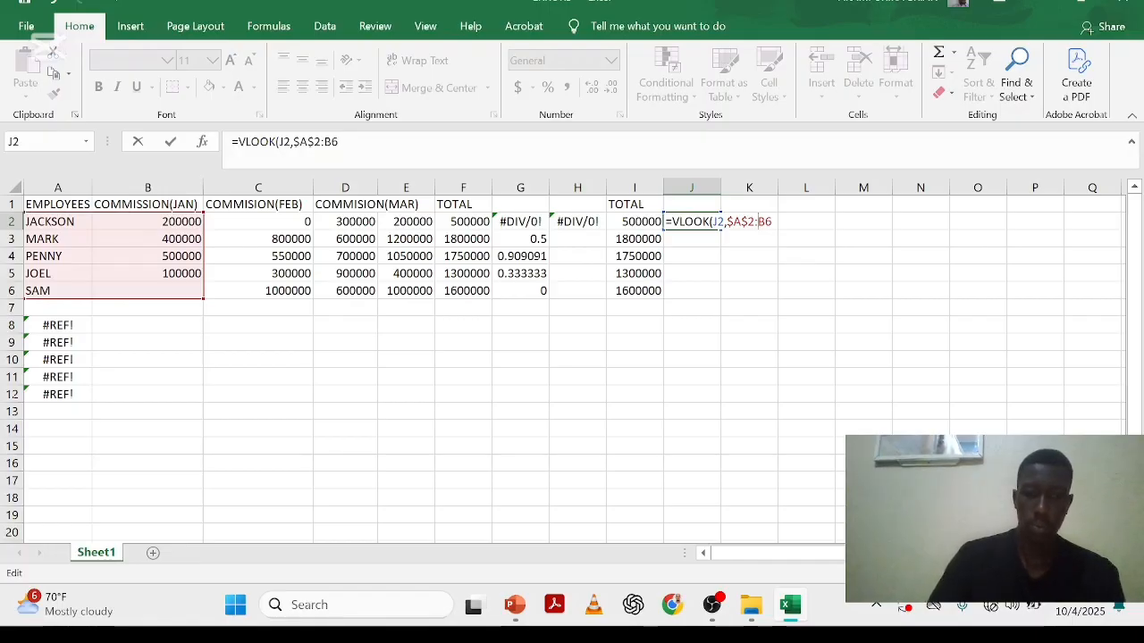
type("$B")
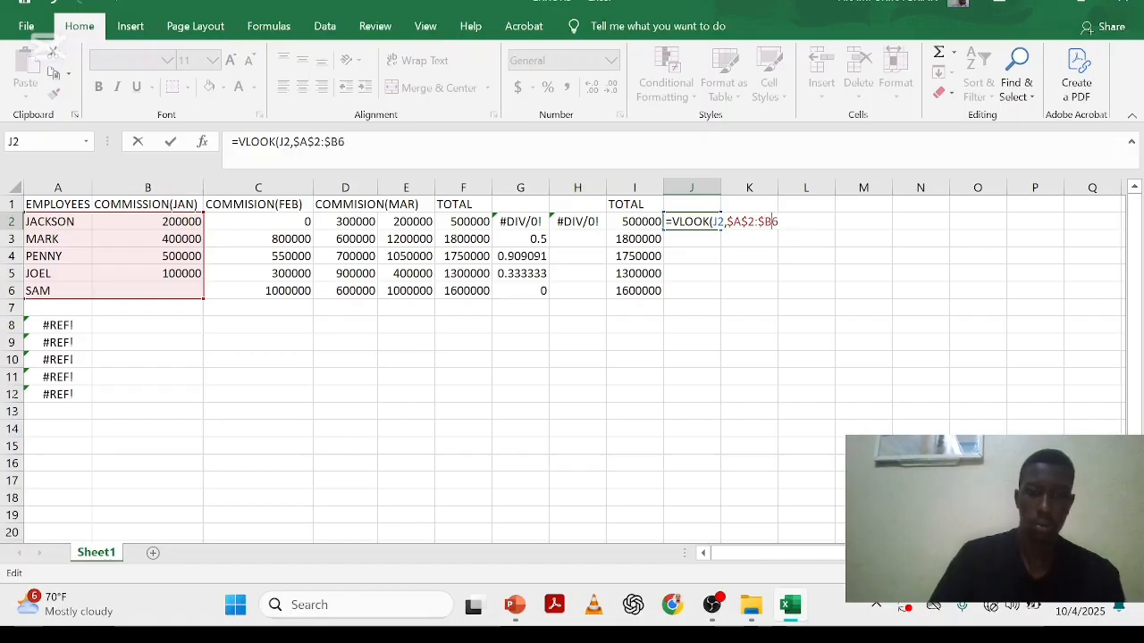
type("$6")
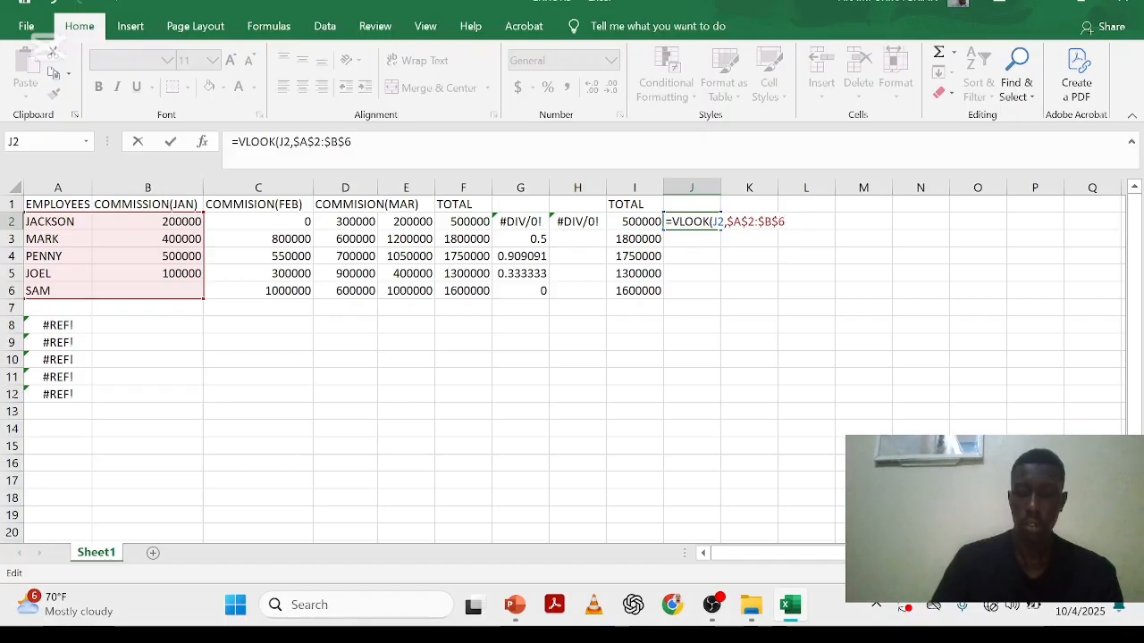
- Complete the J2 formula as =VLOOK(J2,$A$2:$B$6,2,FALSE) and fill it down to J6
type(",")
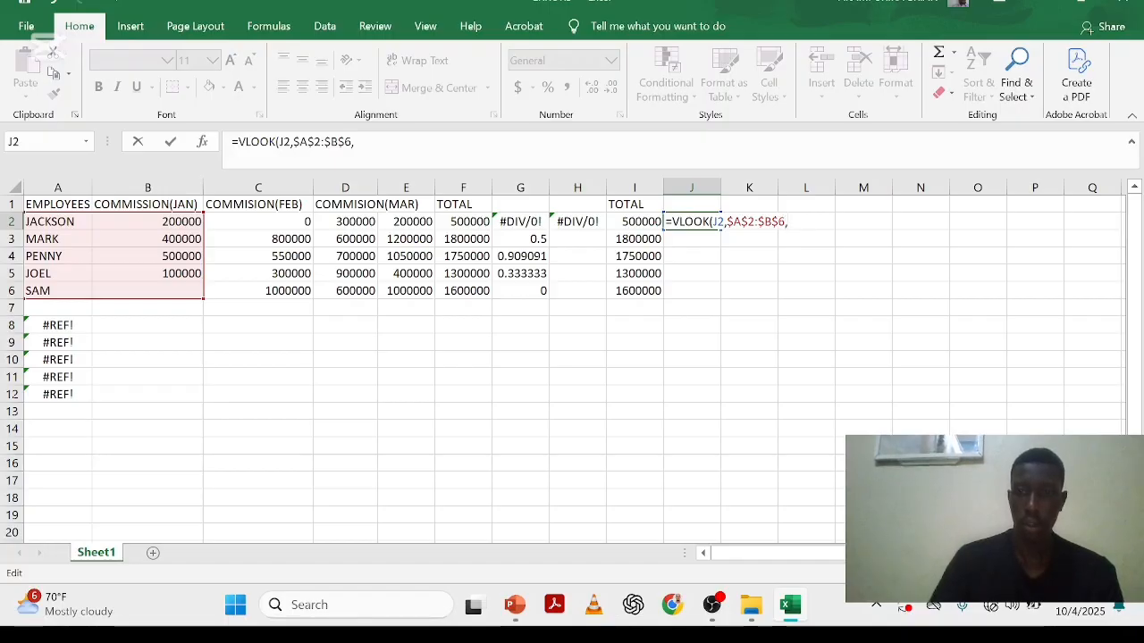
type("FALS")
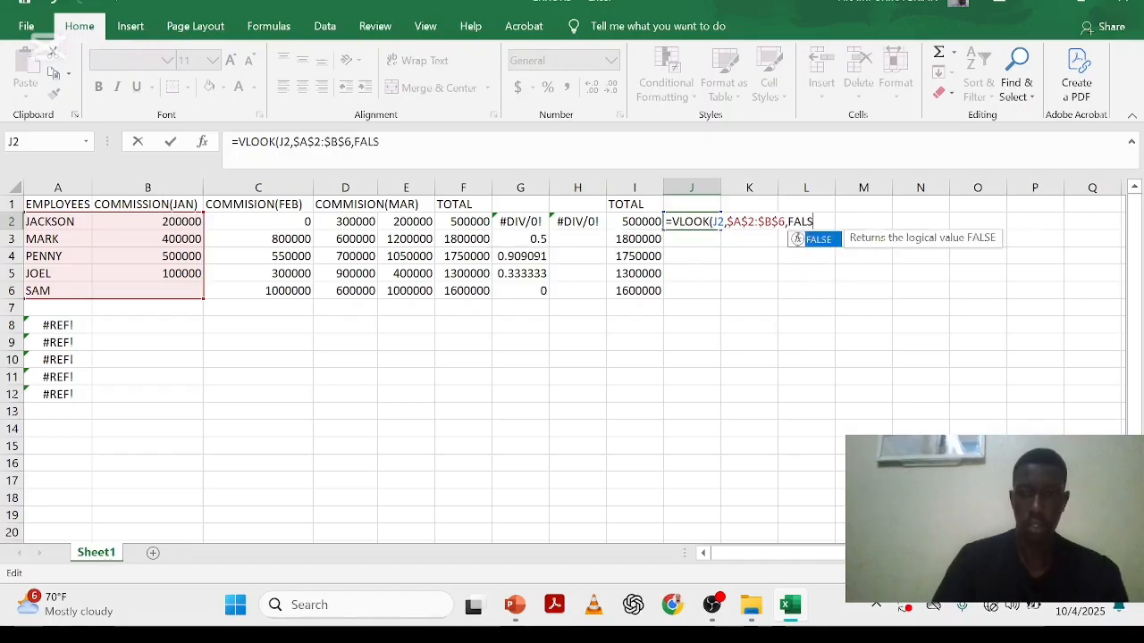
type("E")
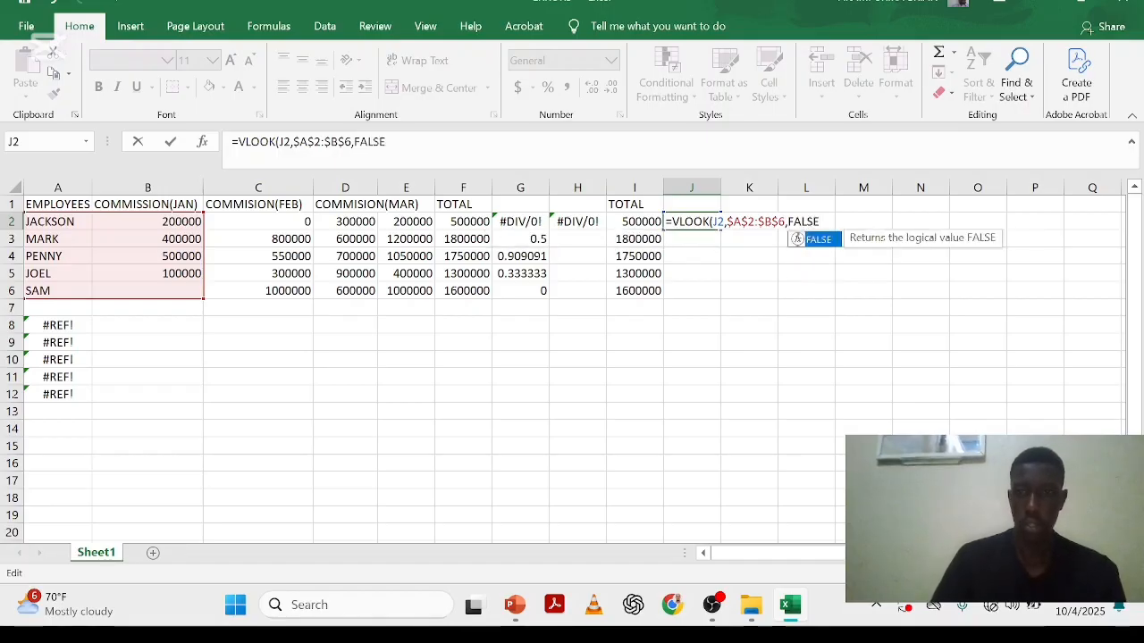
key("Left")
key("Left")
key("Left")
key("Left")
key("Left")
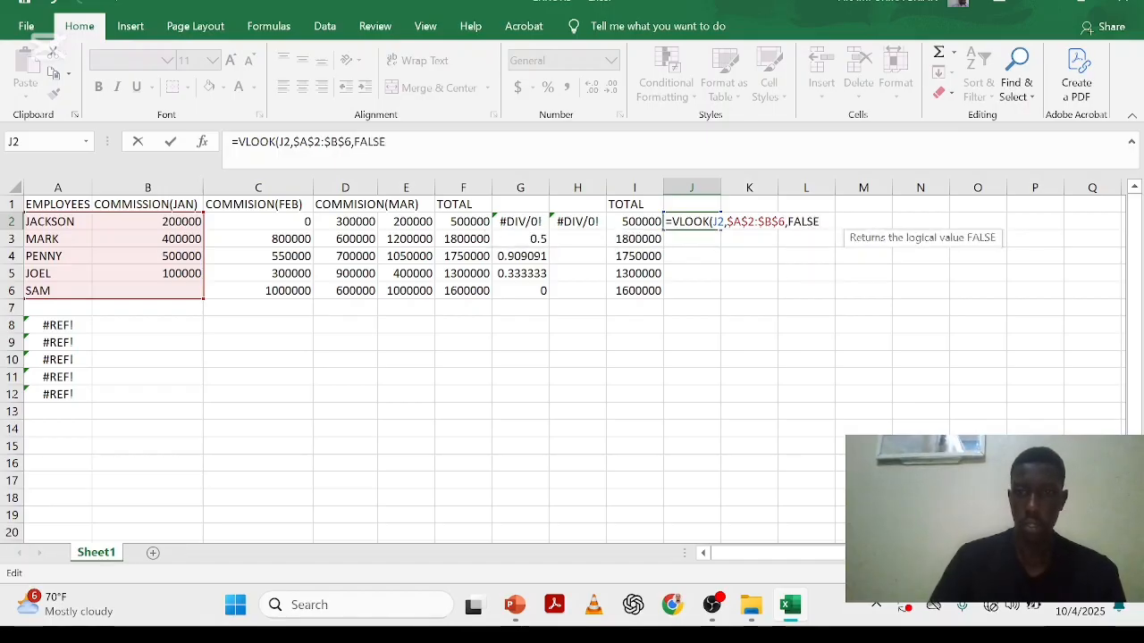
type("2,")
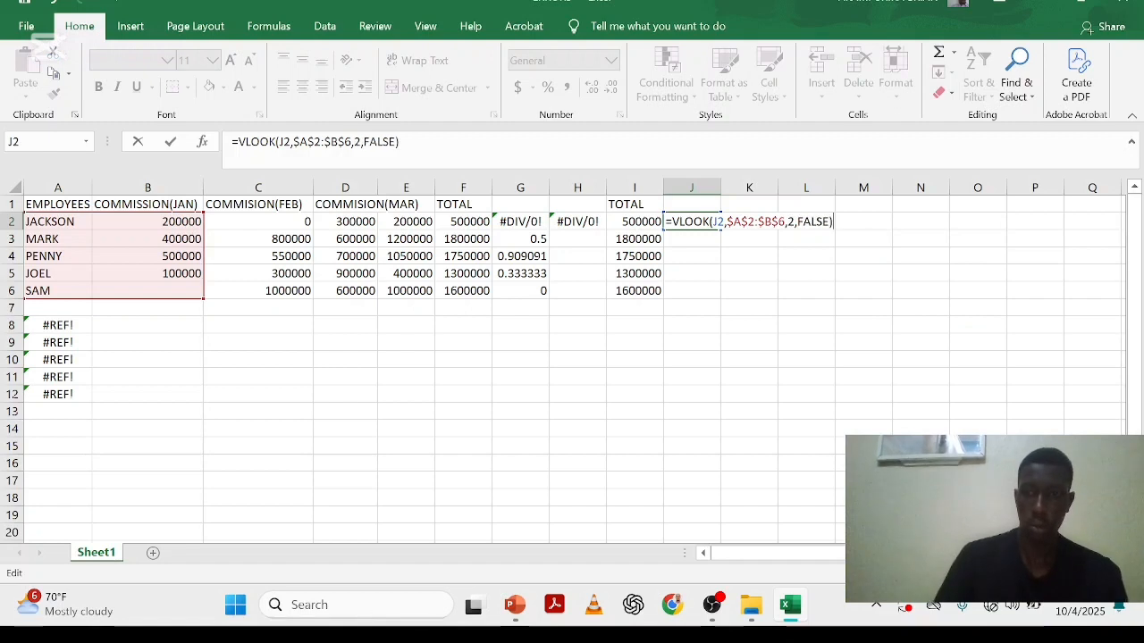
key("Return")
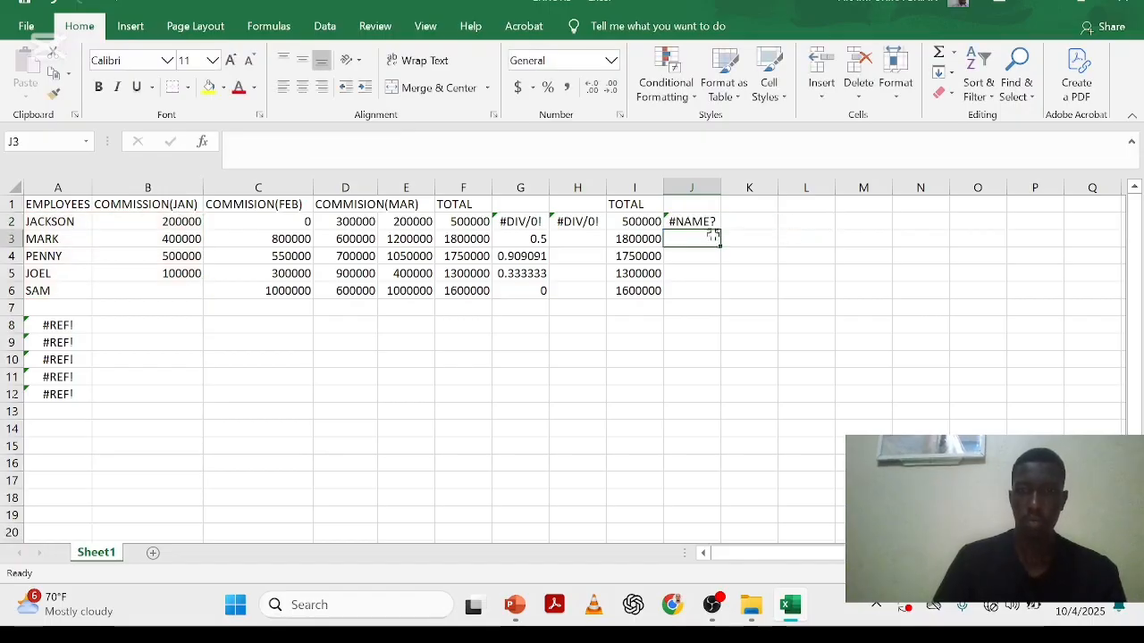
left_click(705, 223)
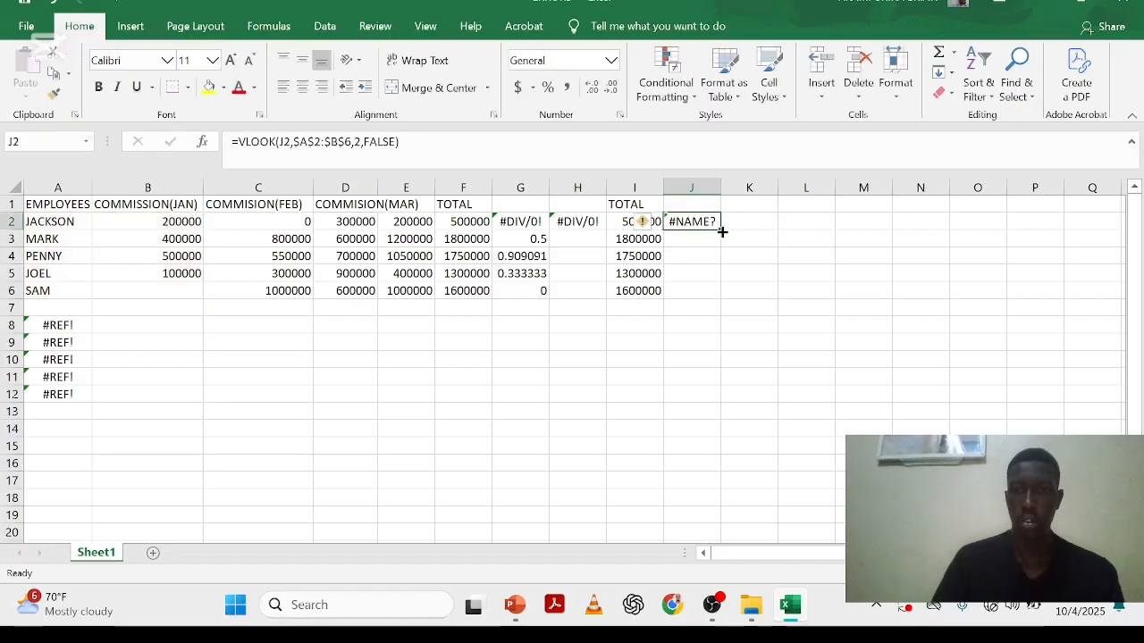
double_click(718, 229)
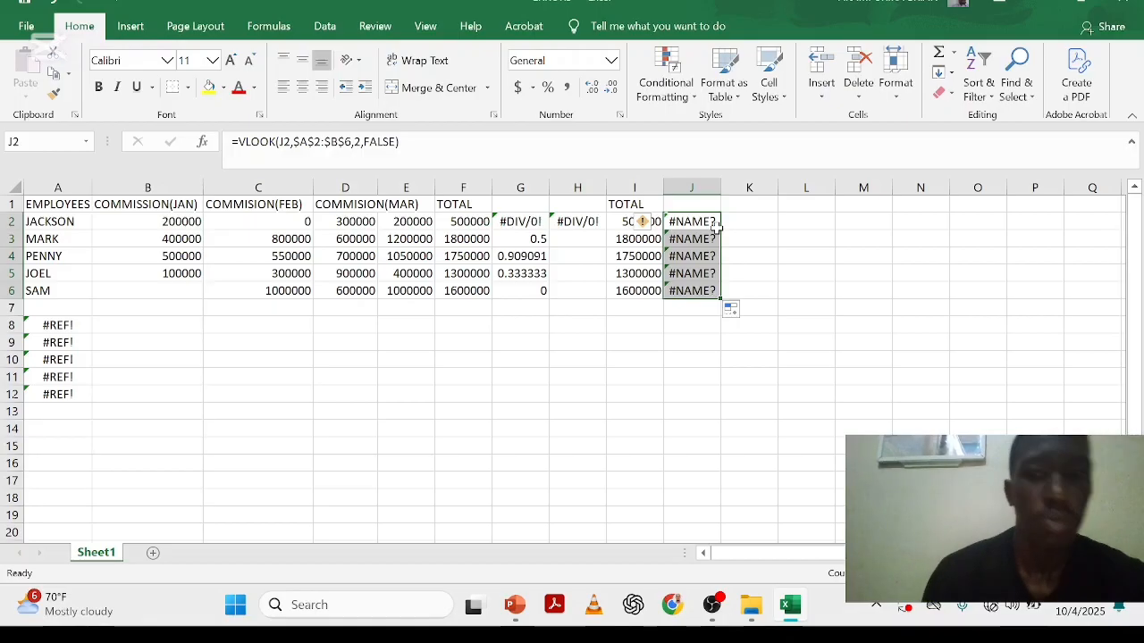
- Clear the whole VLOOK formula from J2, leaving the copies in J3:J6
double_click(689, 224)
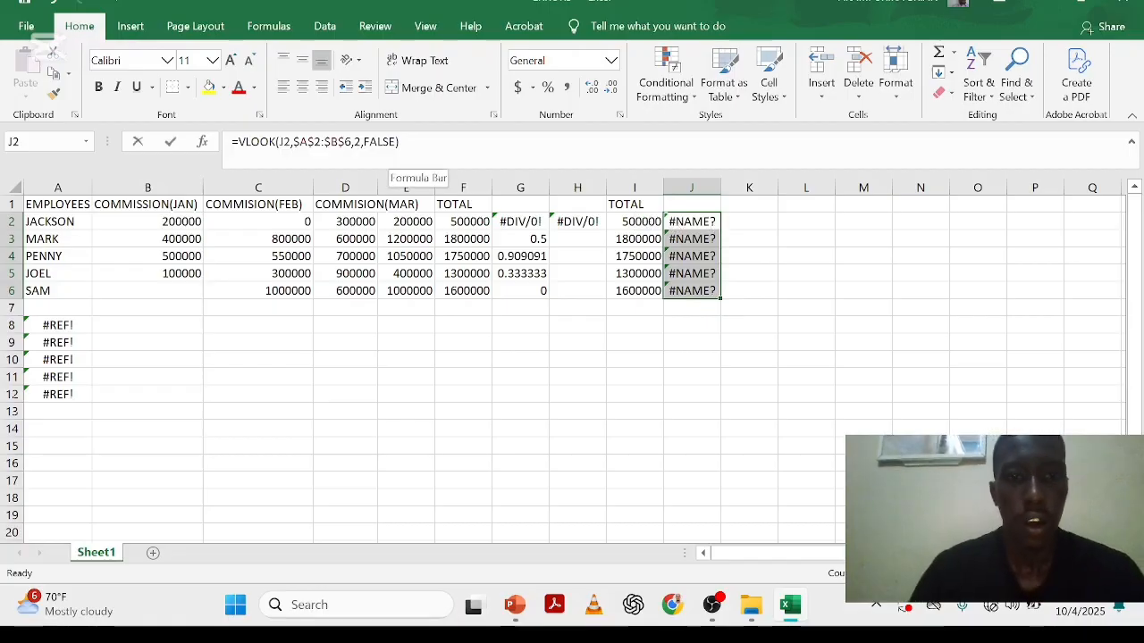
left_click(396, 142)
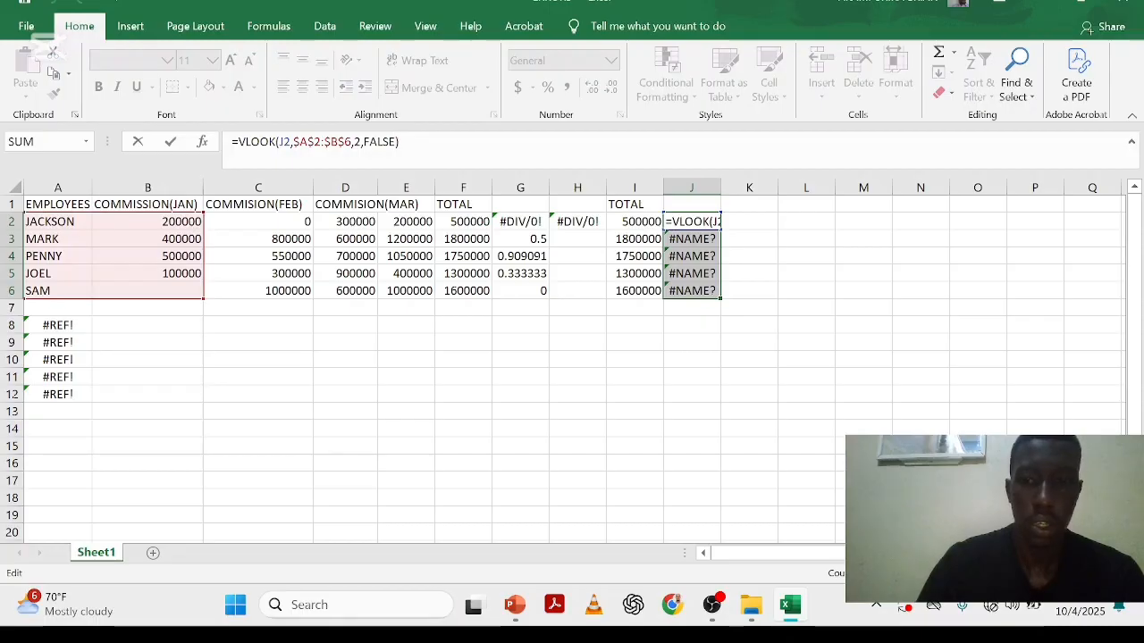
key("BackSpace")
key("BackSpace")
key("BackSpace")
key("BackSpace")
key("BackSpace")
key("BackSpace")
key("BackSpace")
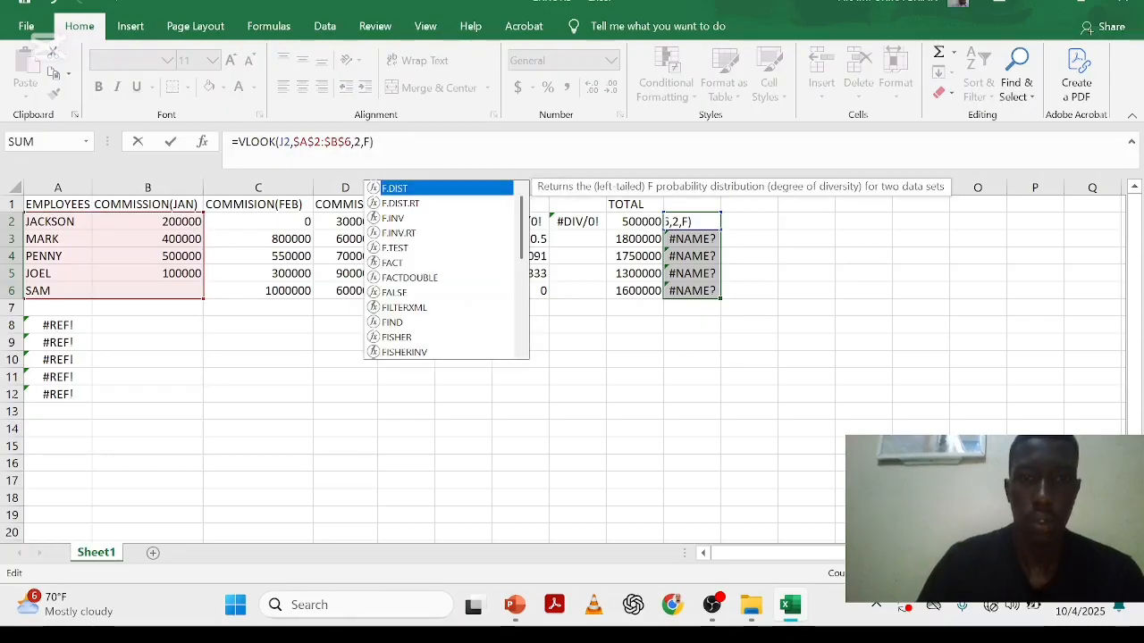
key("BackSpace")
key("BackSpace")
key("BackSpace")
key("BackSpace")
key("BackSpace")
key("BackSpace")
key("BackSpace")
key("BackSpace")
key("BackSpace")
key("BackSpace")
key("BackSpace")
key("BackSpace")
key("BackSpace")
key("BackSpace")
key("BackSpace")
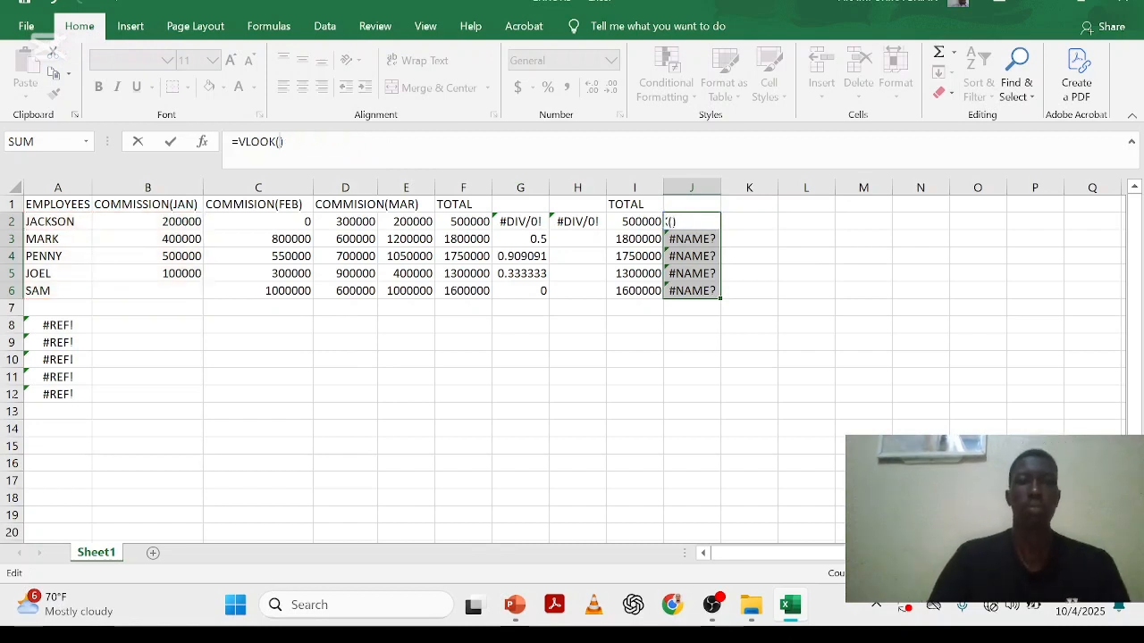
key("BackSpace")
key("BackSpace")
key("BackSpace")
key("BackSpace")
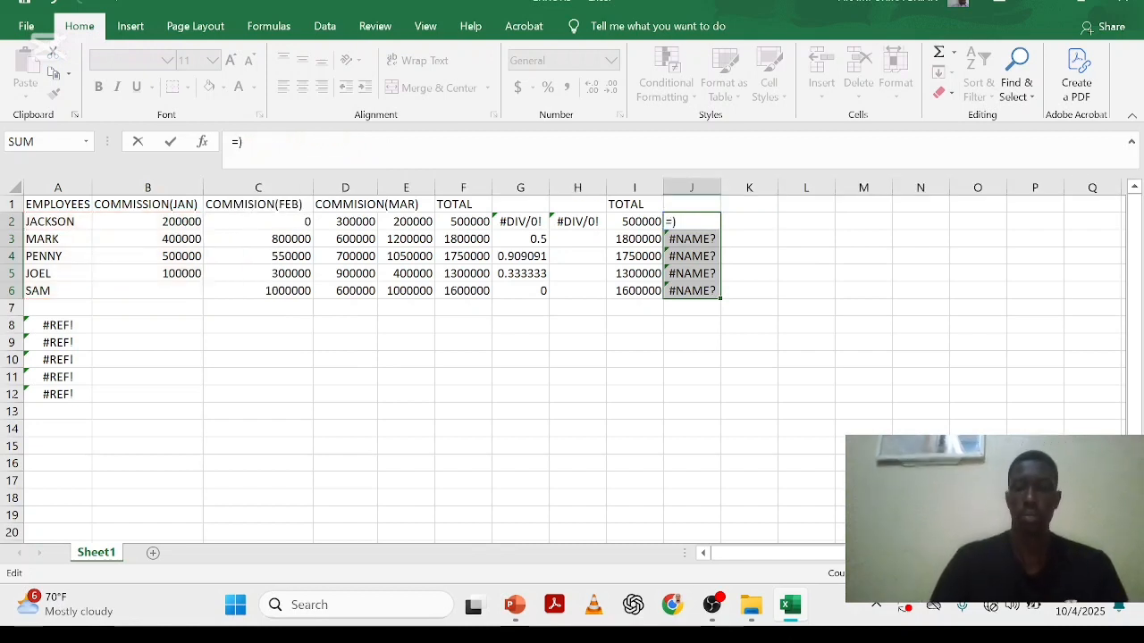
key("BackSpace")
key("BackSpace")
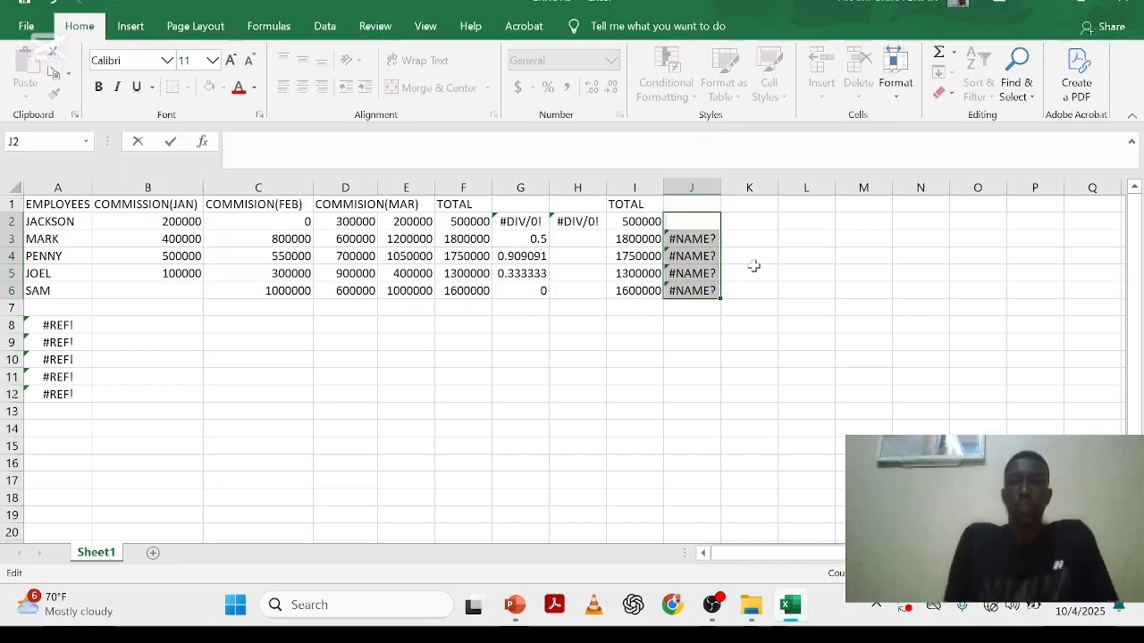
left_click(789, 235)
left_click(743, 225)
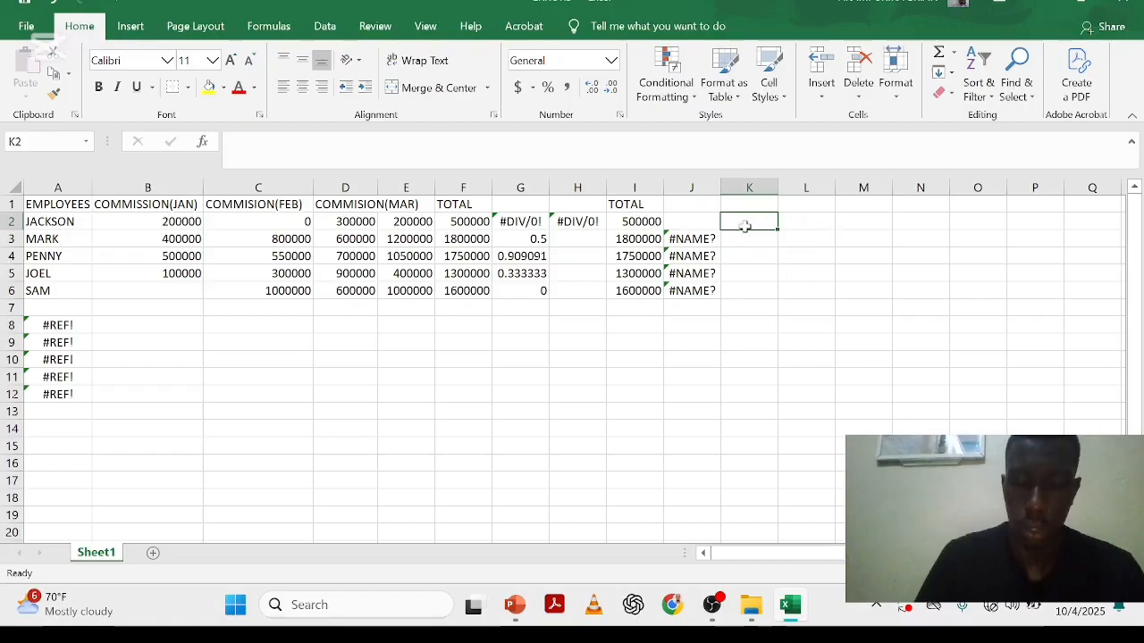
- Enter the labels NAME in K2 and COMMISION in K3 beside the commission table
type("JAC")
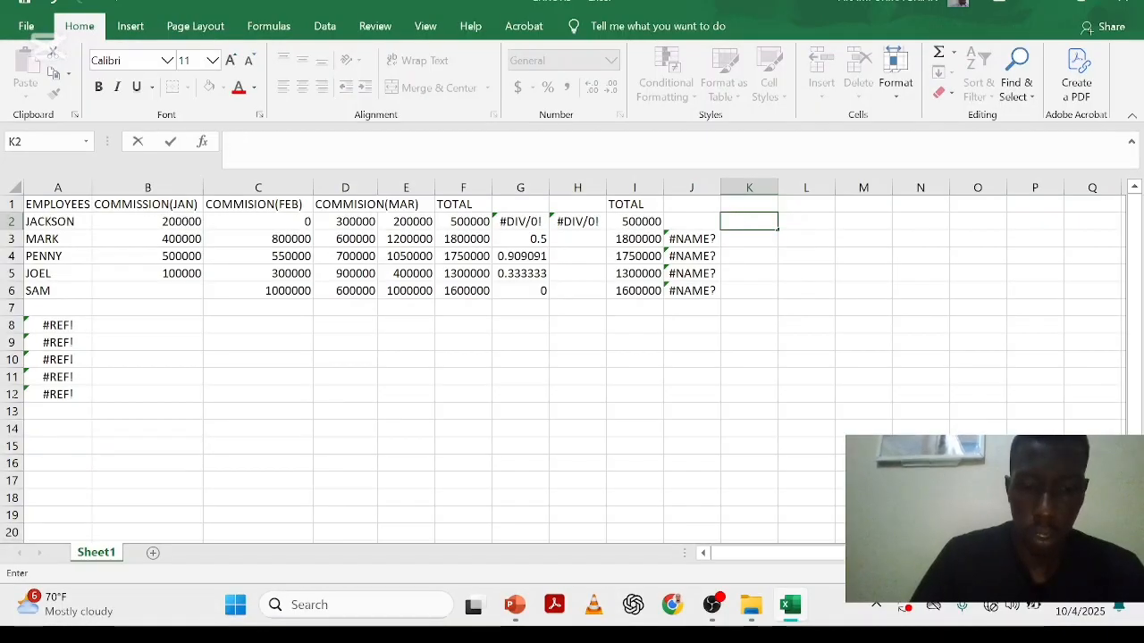
type("NAME")
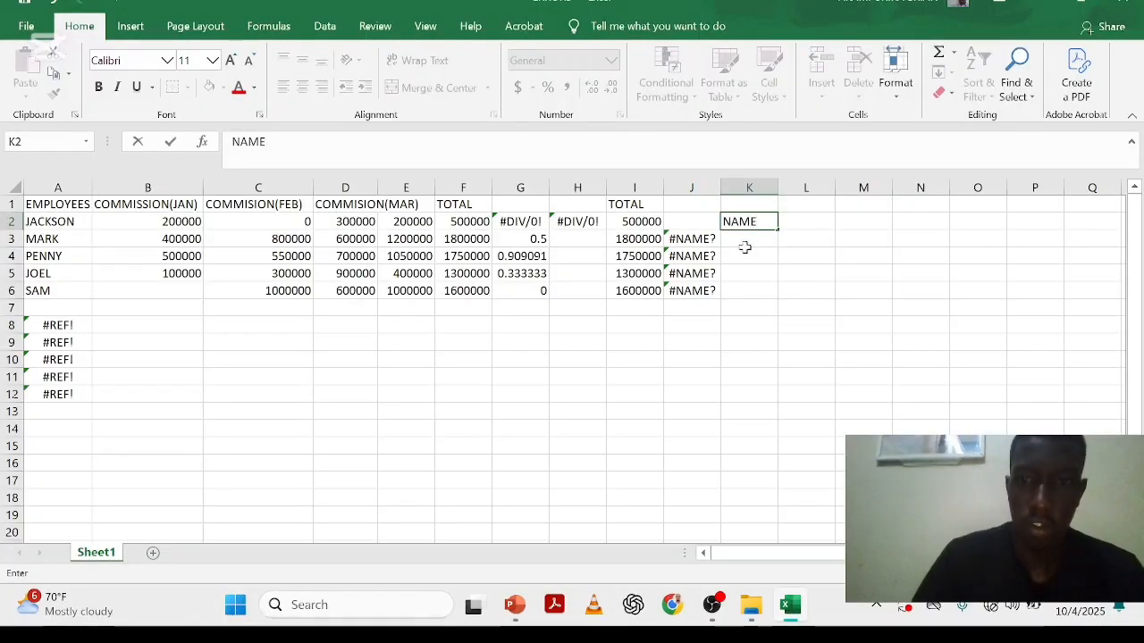
key("Return")
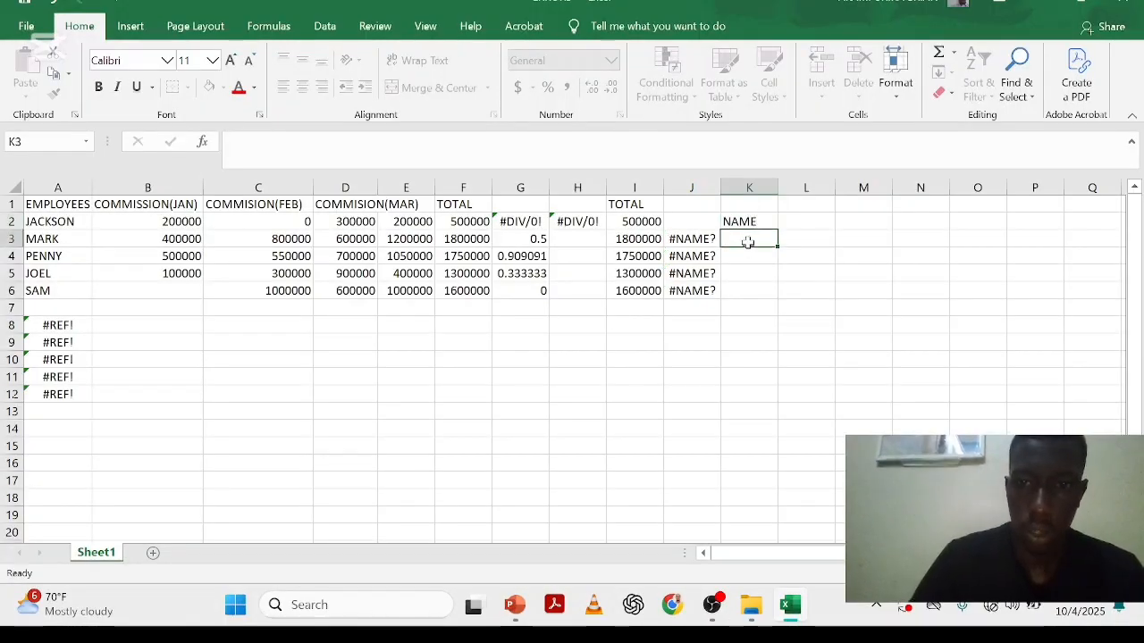
type("COMMISI")
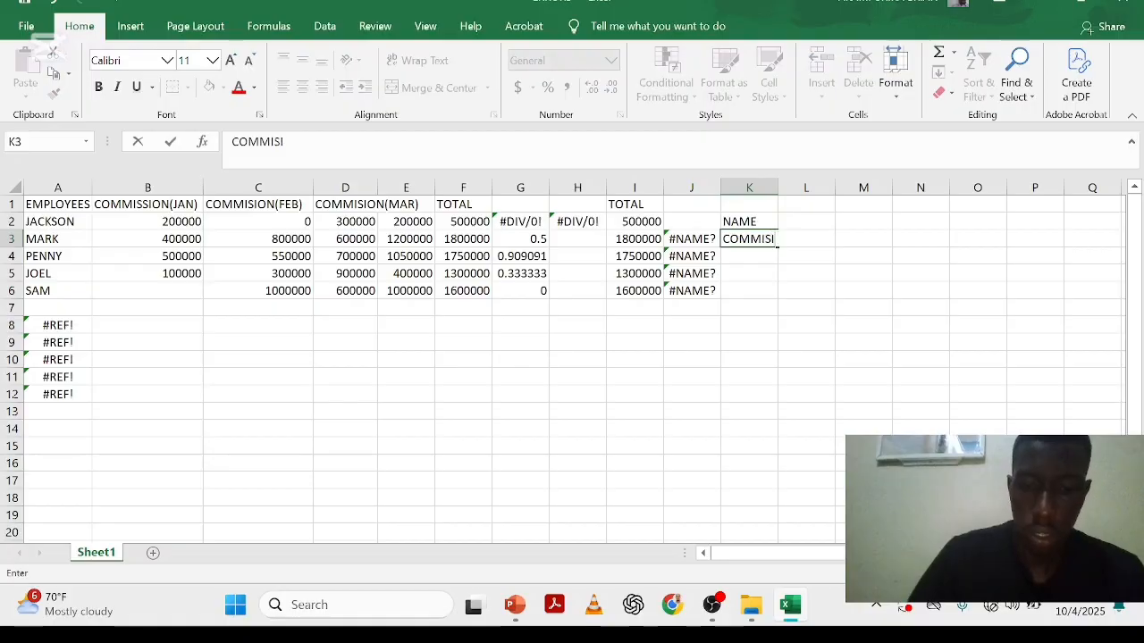
type("OM")
key("BackSpace")
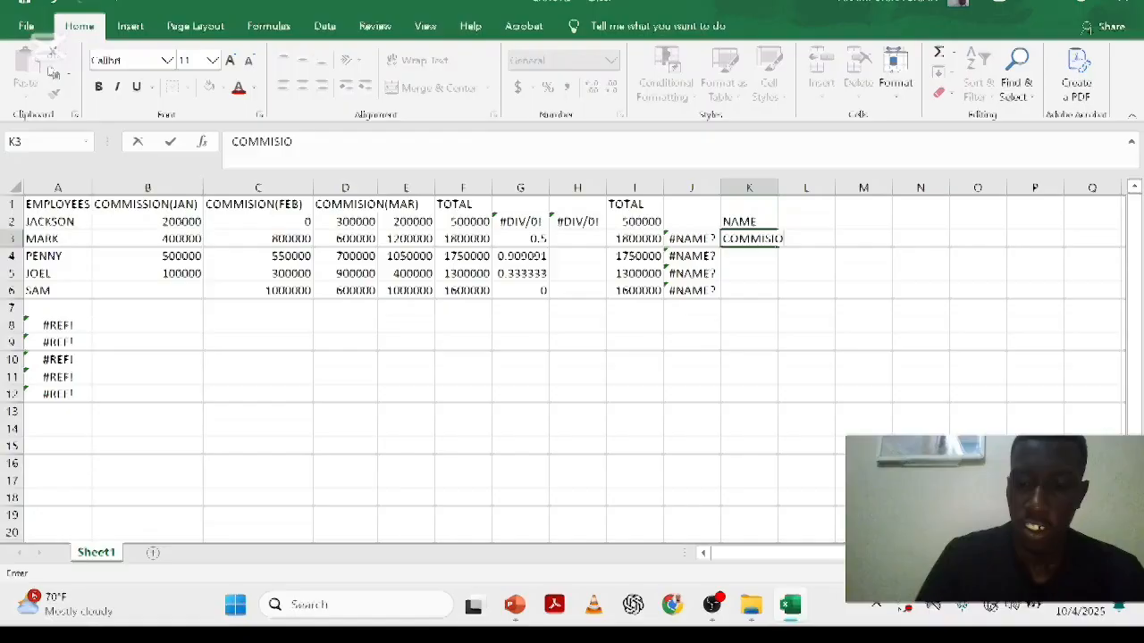
type("N")
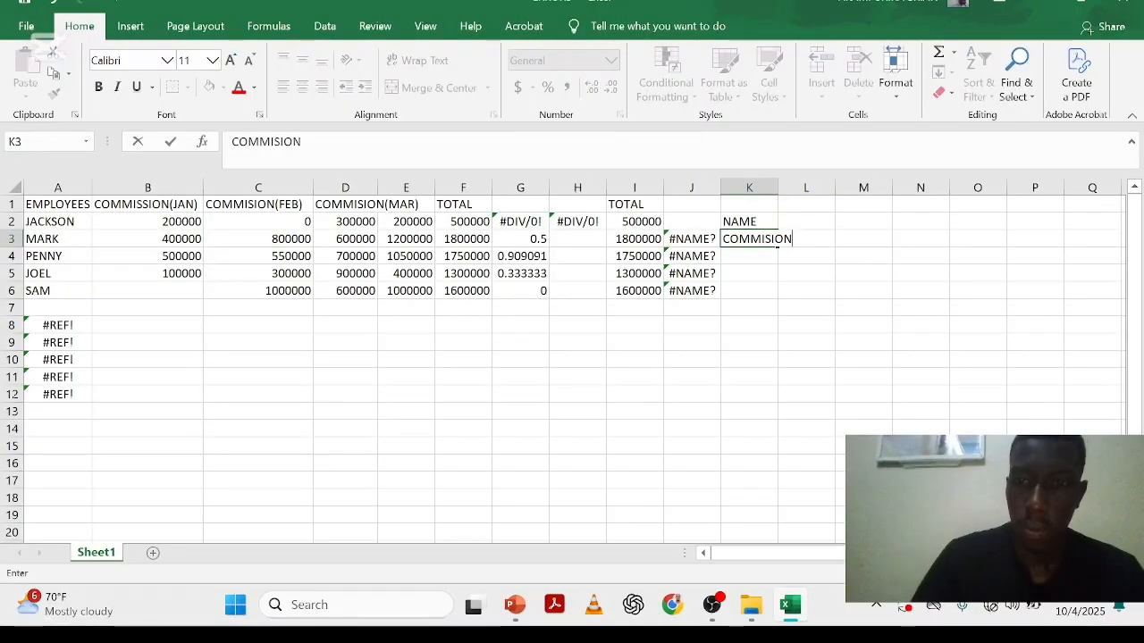
- Enter the first listed employee's name in L2, next to the NAME label
left_click(801, 220)
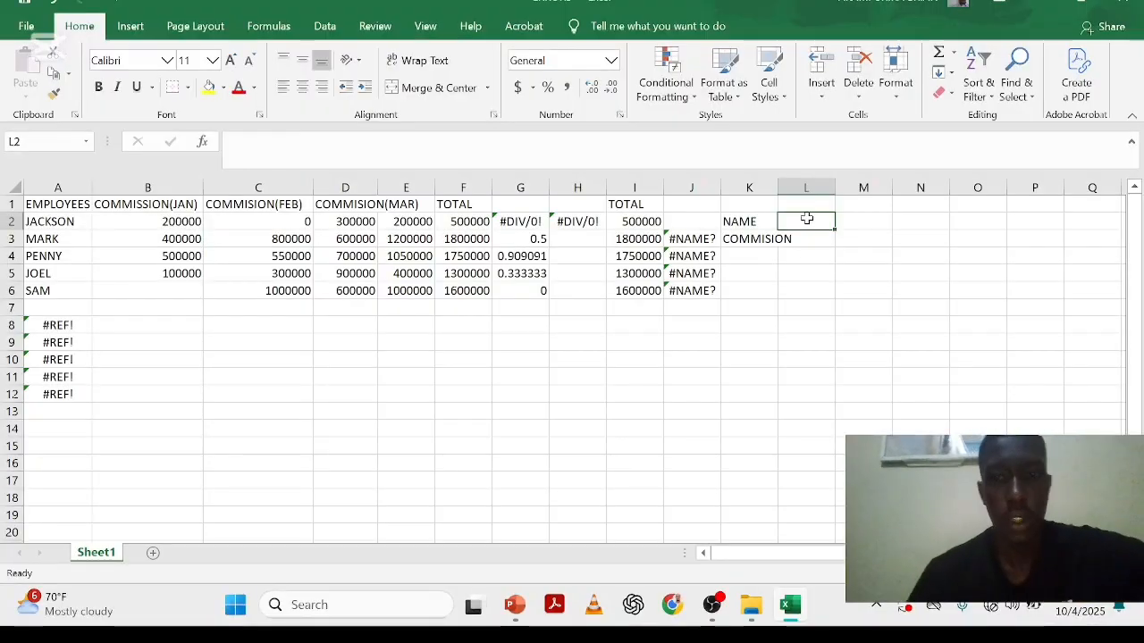
type("JAC")
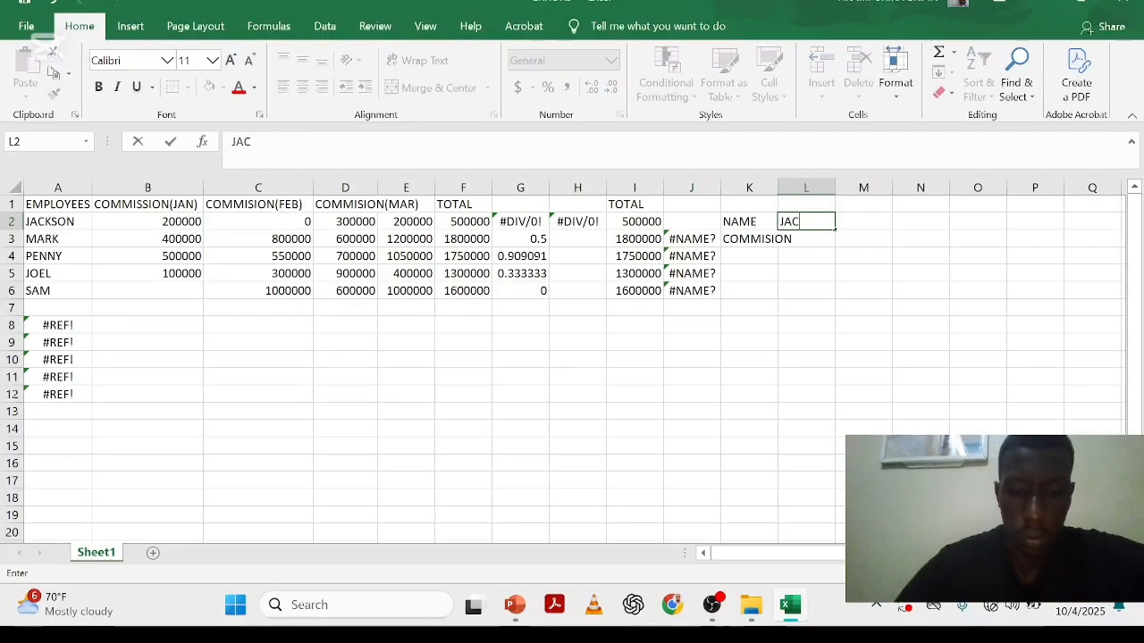
type("KSON")
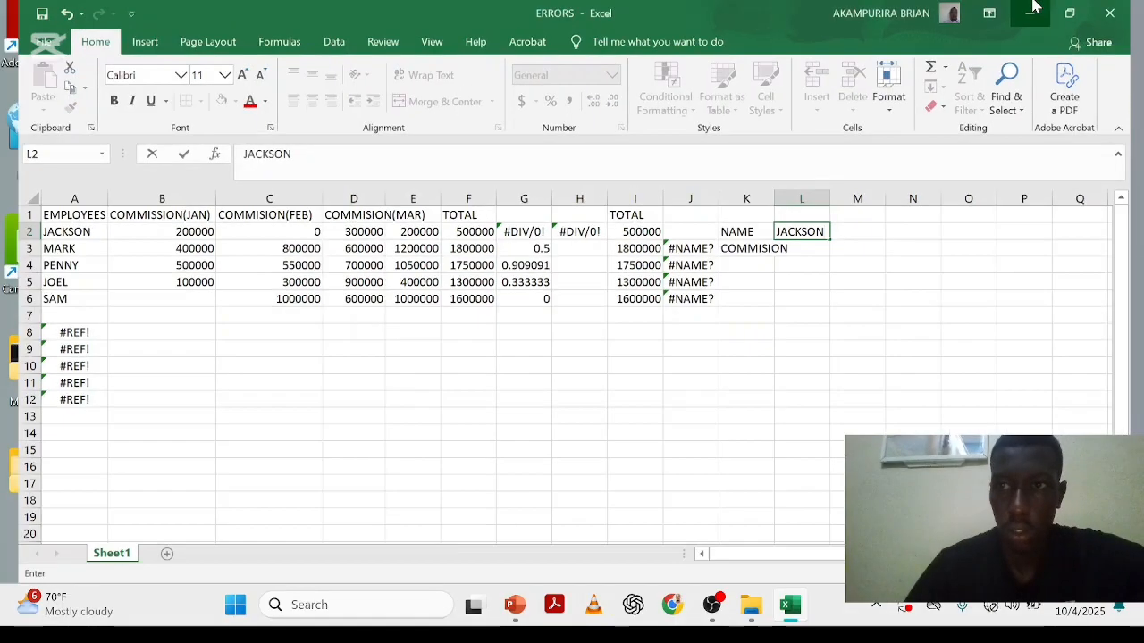
left_click(1036, 8)
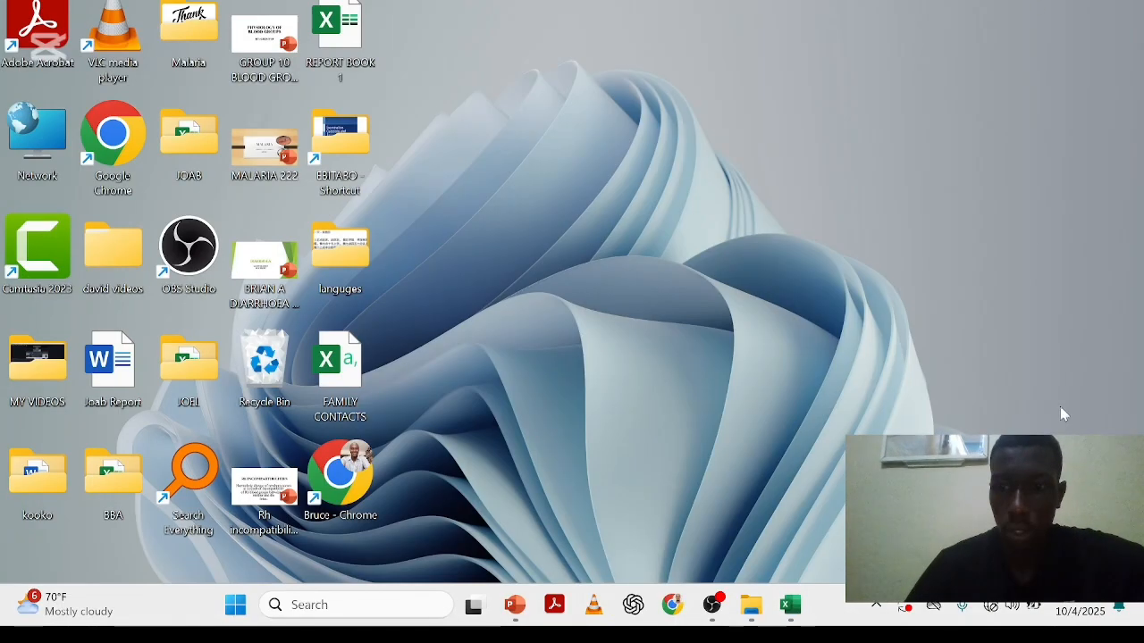
left_click(789, 609)
mouse_move(712, 611)
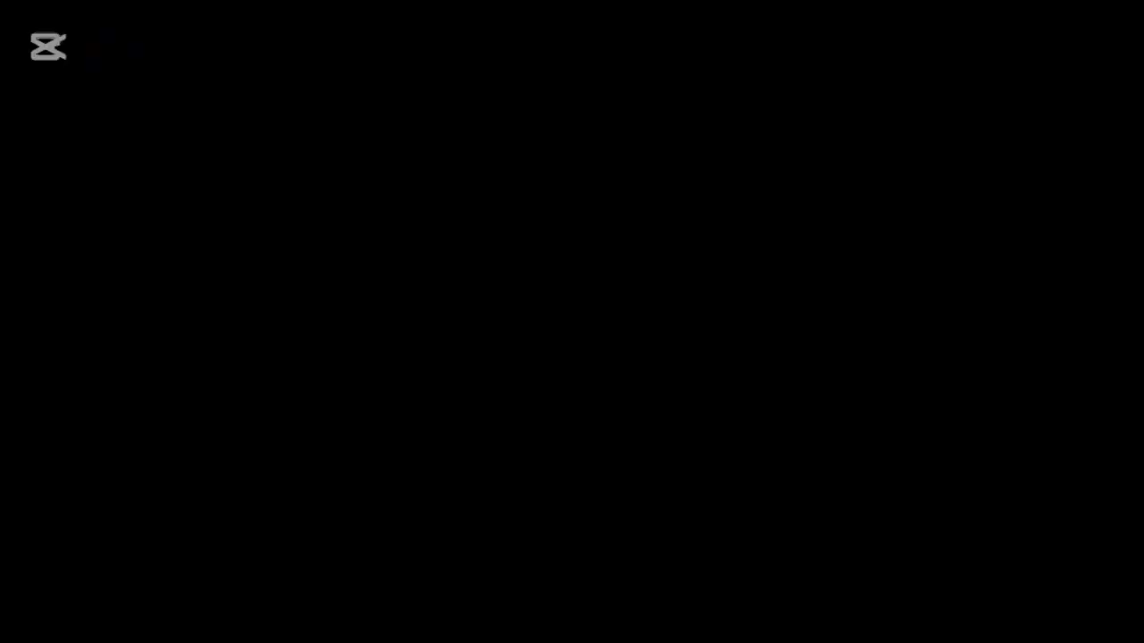
- Confirm the L2 entry and begin a VLOOKUP formula in L3 with L2 as lookup value and A2:B6 as table range
key("F2")
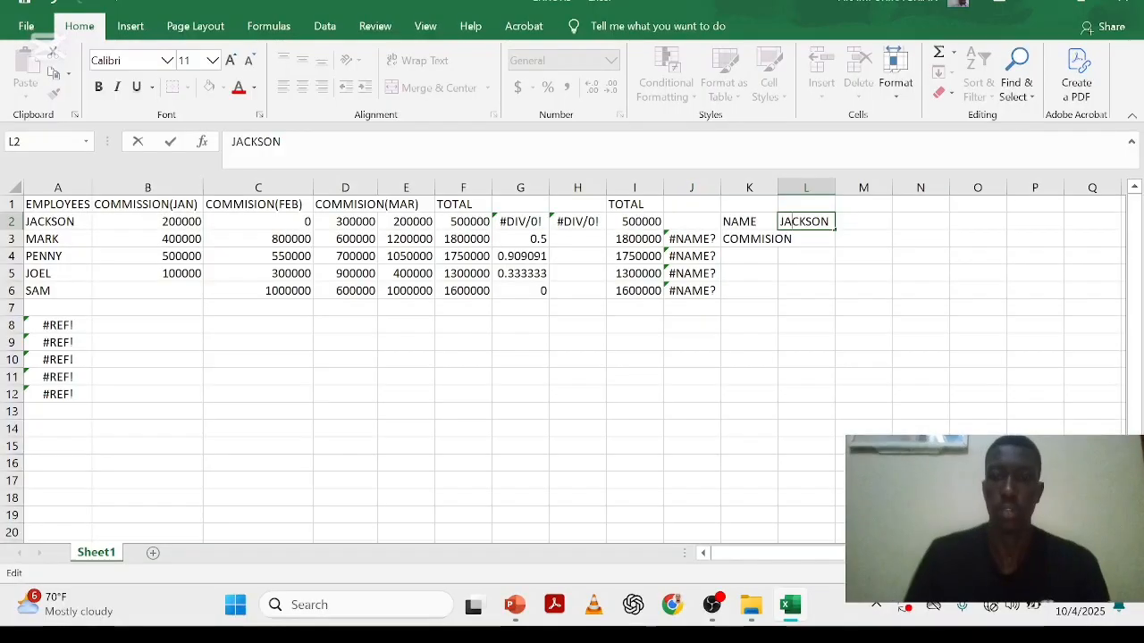
left_click(853, 239)
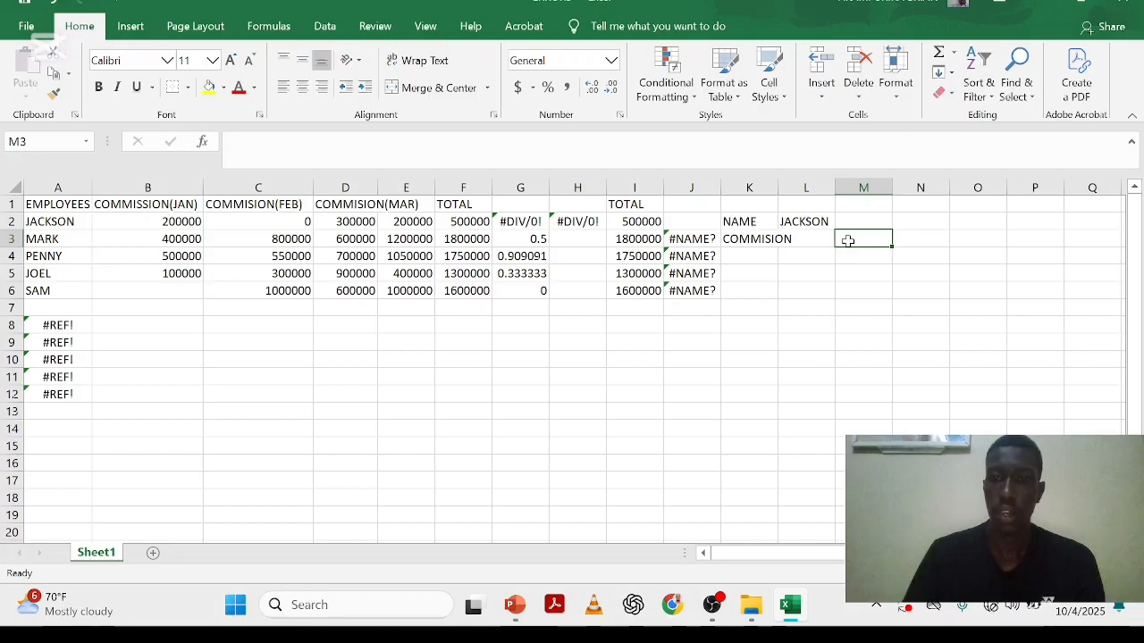
left_click(801, 239)
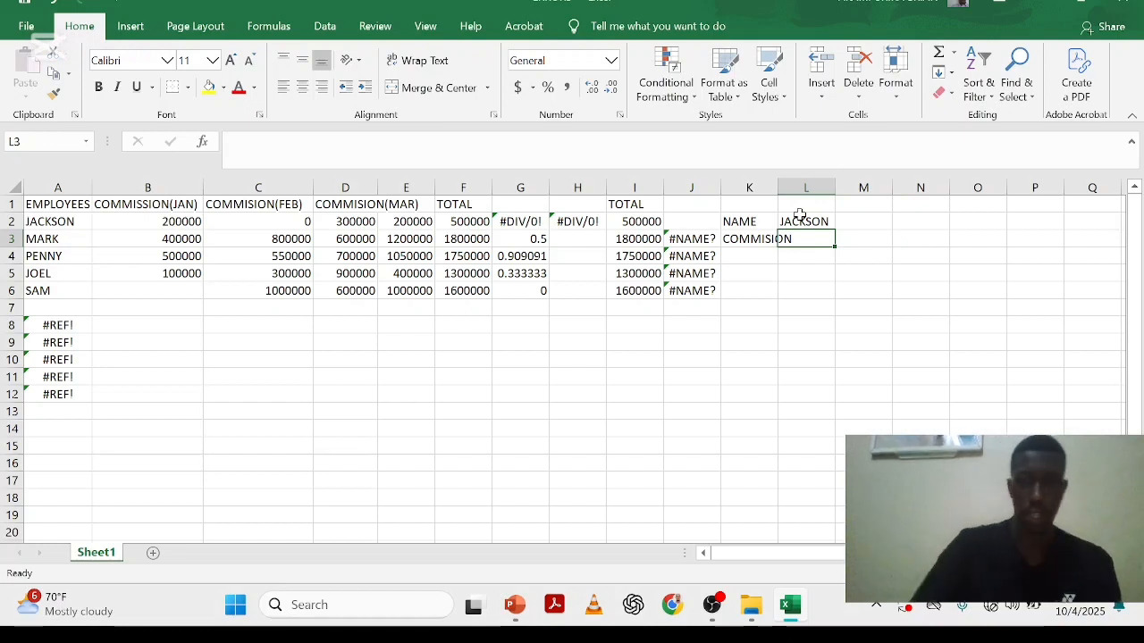
type("=")
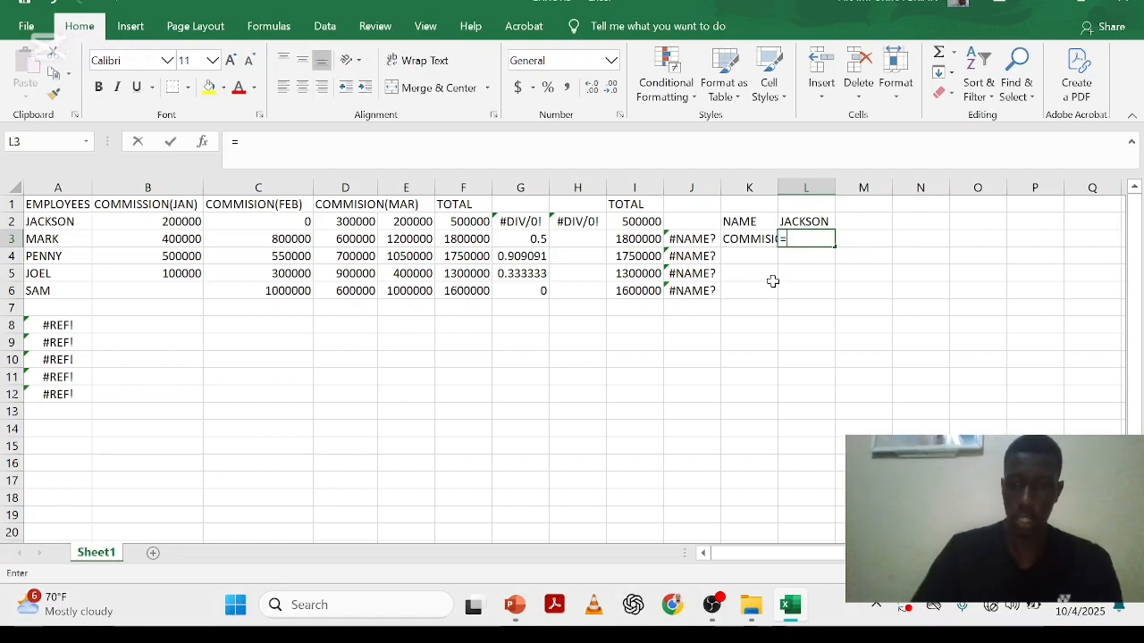
type("VLOOP")
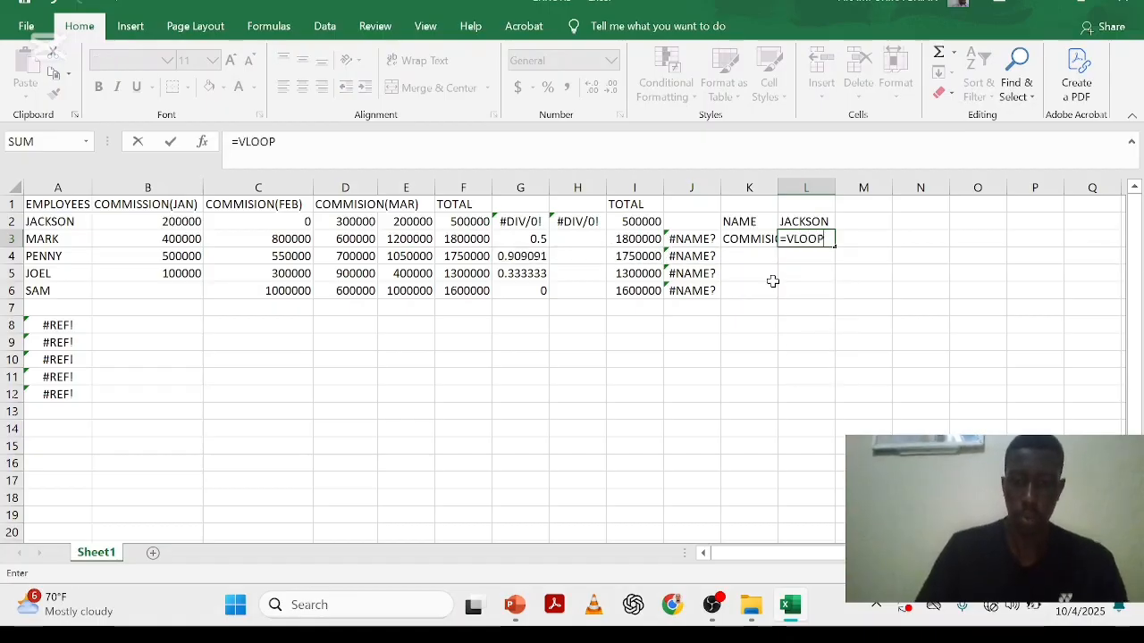
key("BackSpace")
type("KUP")
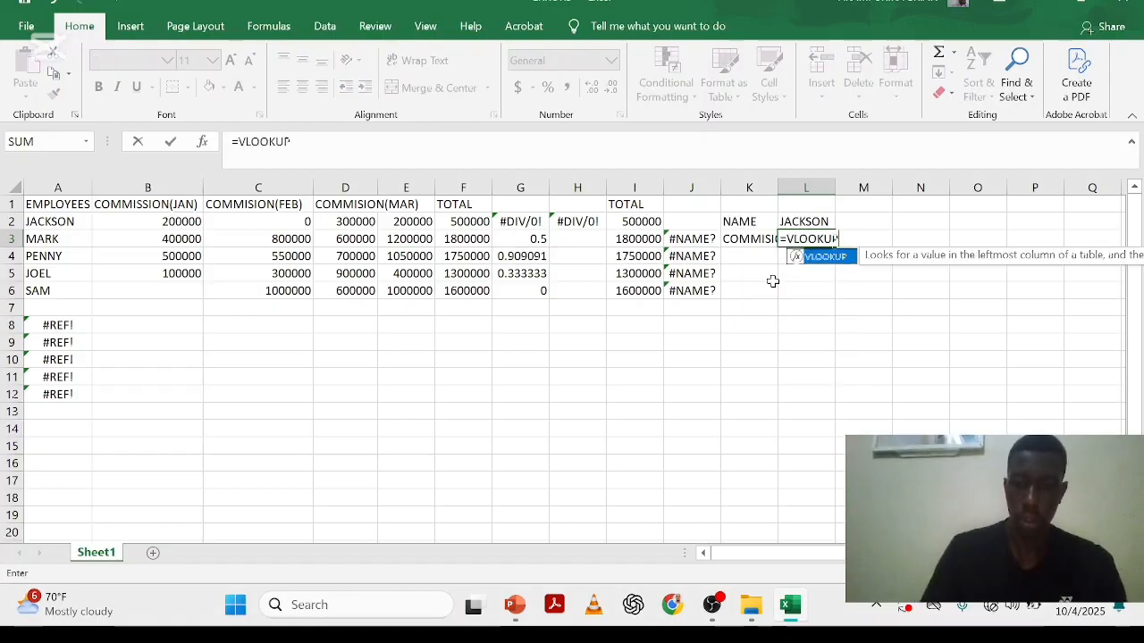
type("(")
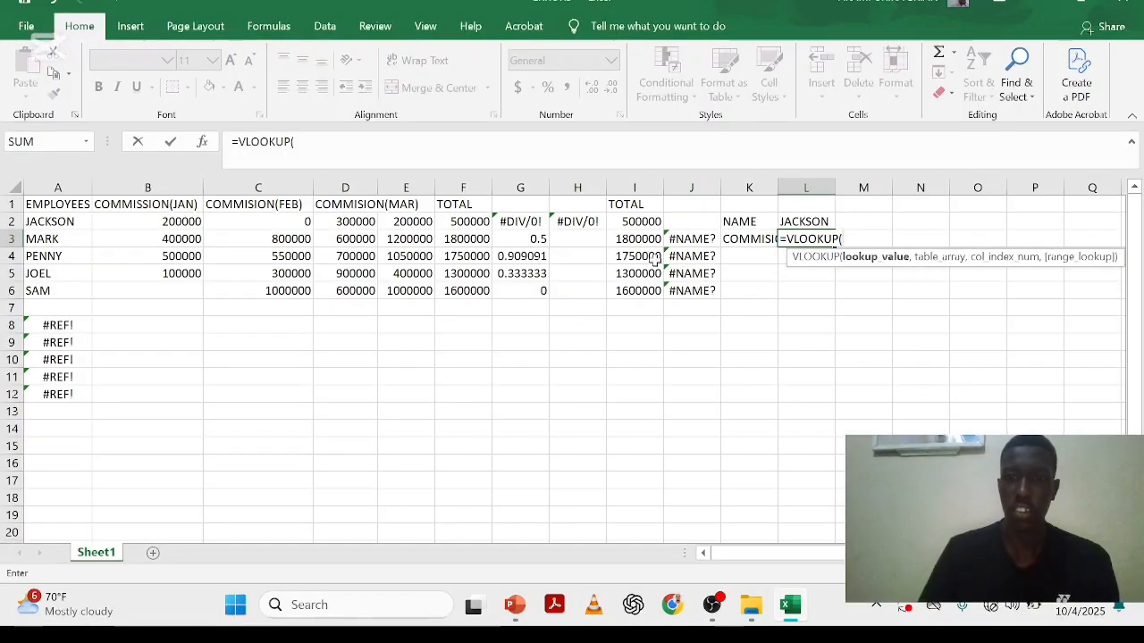
left_click(798, 225)
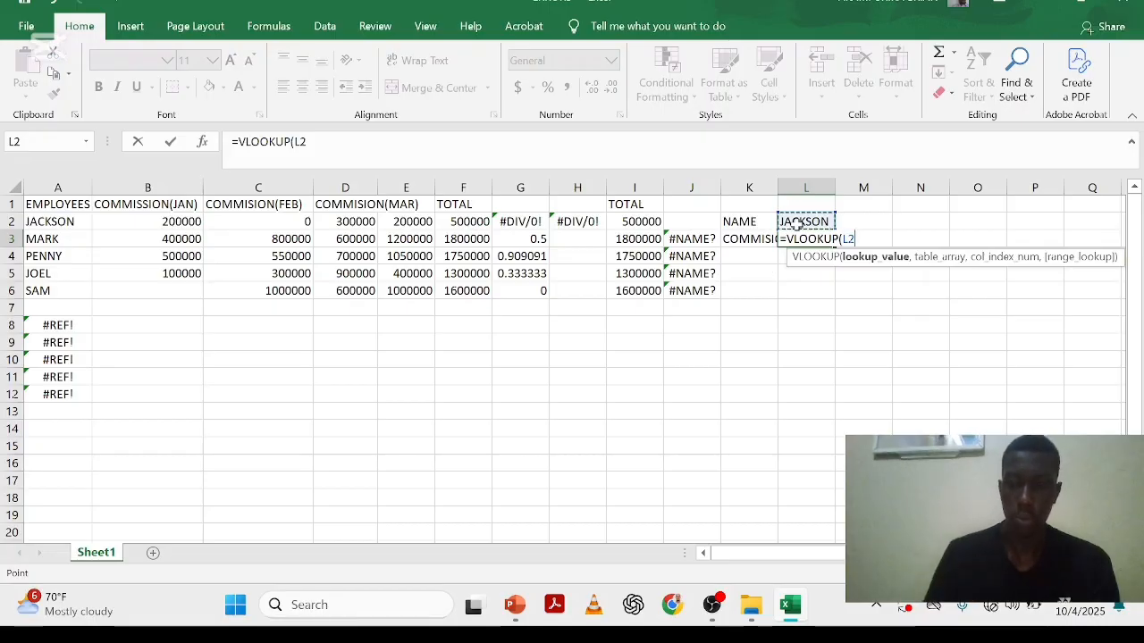
type(",")
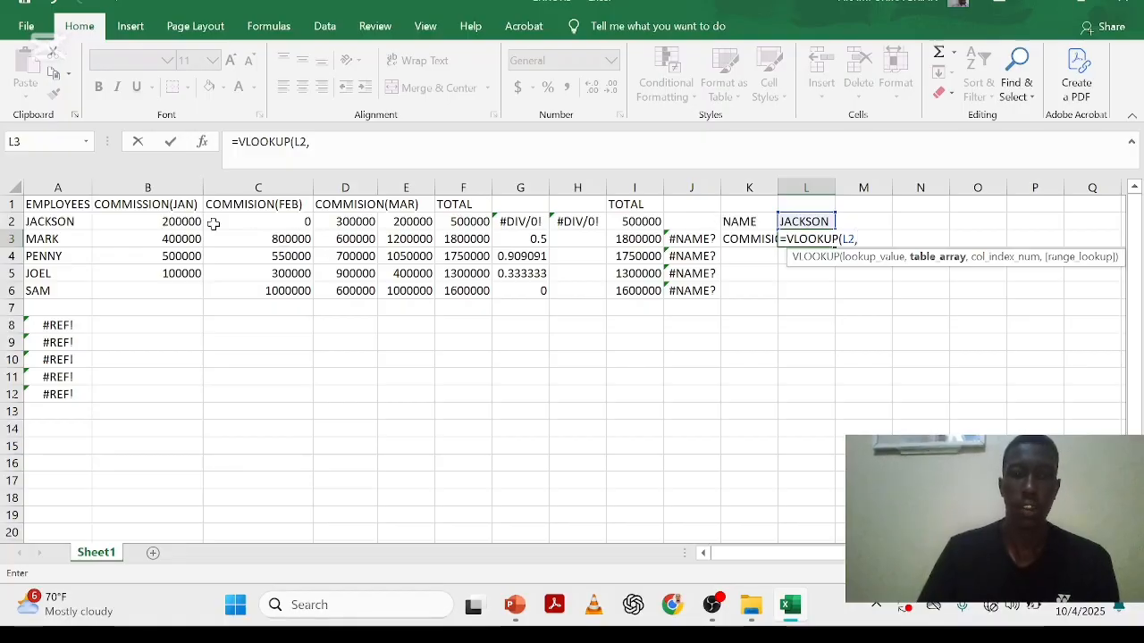
left_click_drag(61, 222, 171, 291)
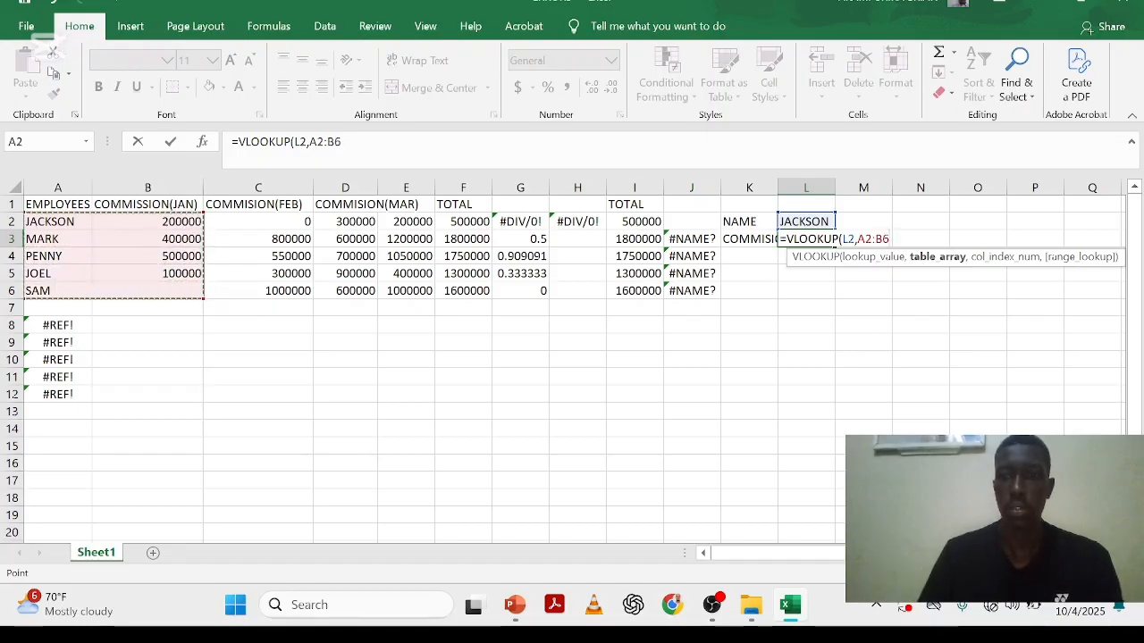
- Make the table range in the L3 formula absolute as $A$2:$B$6
key("F2")
type("$A")
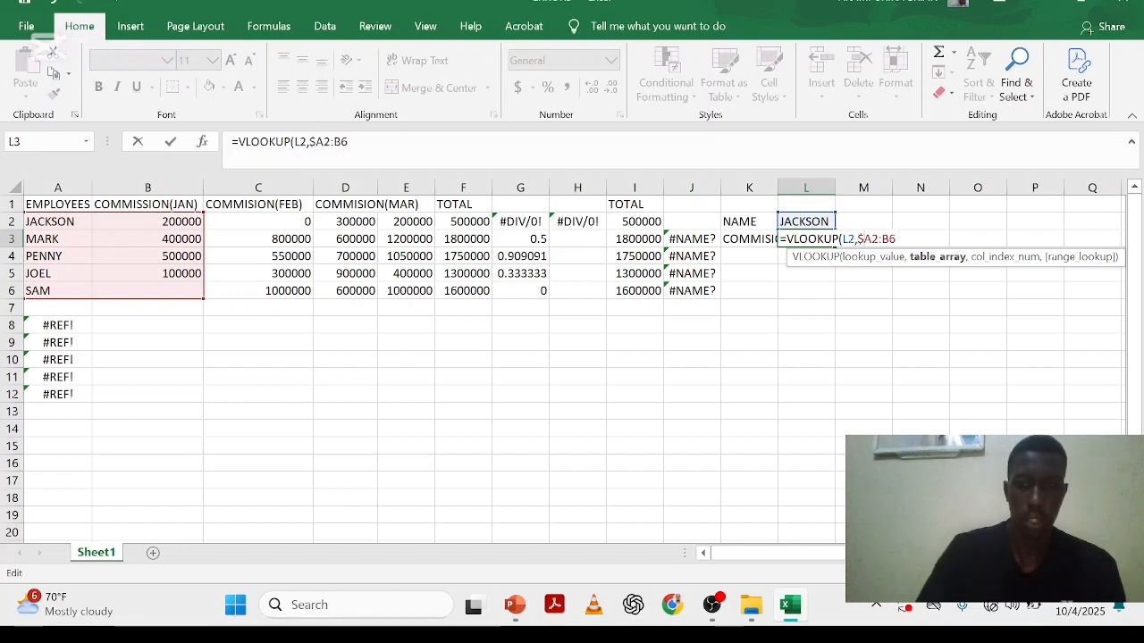
type("$")
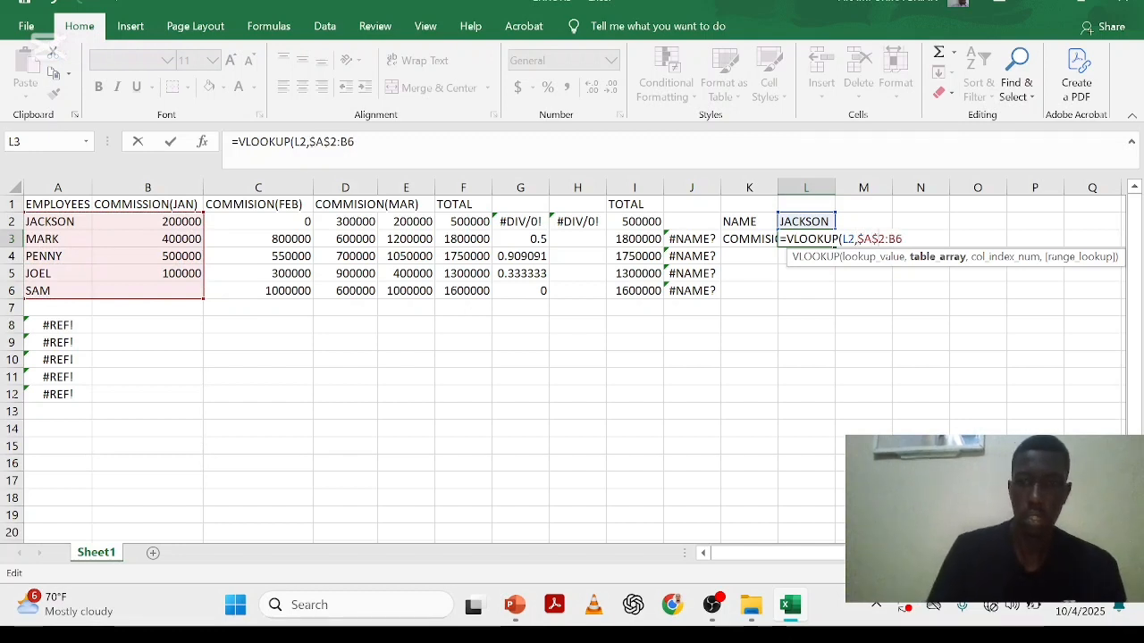
key("Right")
key("Right")
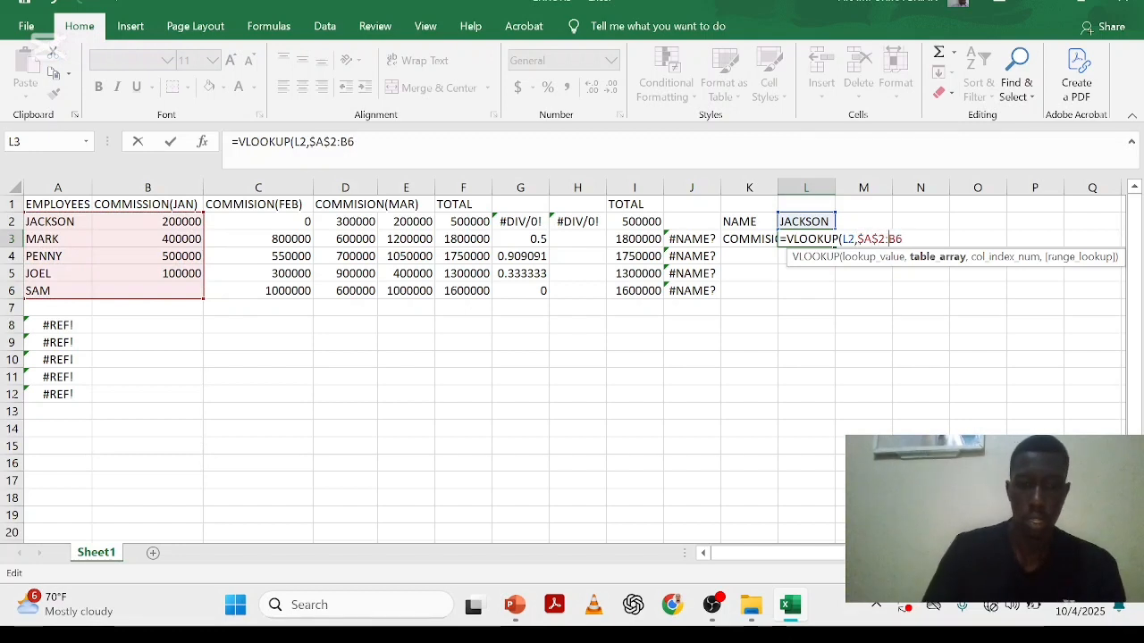
type("$")
key("Right")
type("$6")
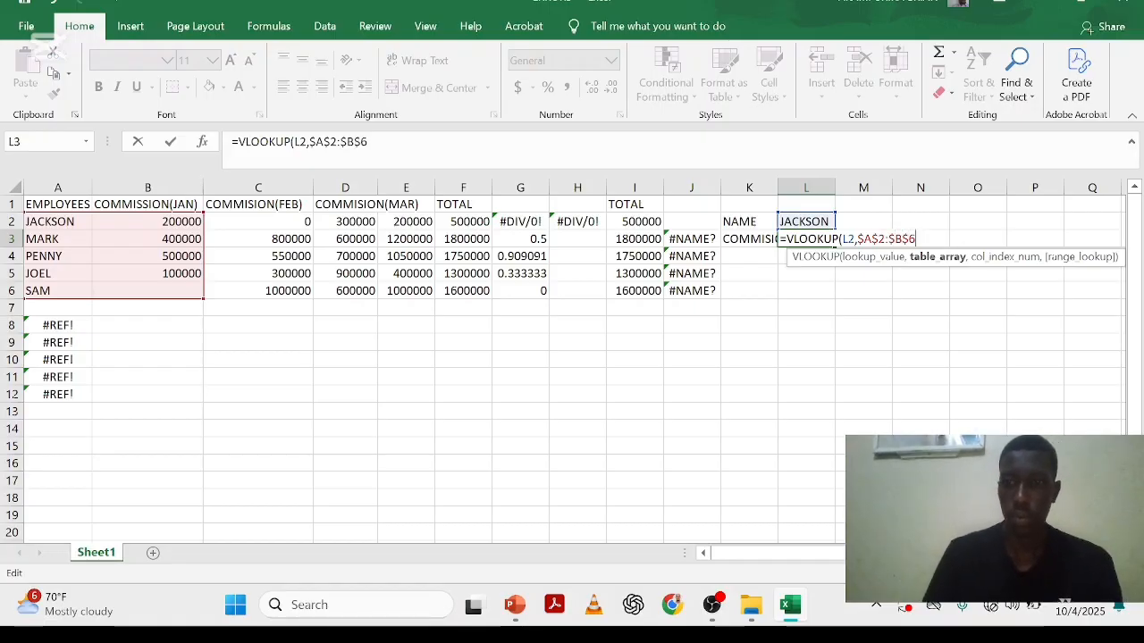
type("/")
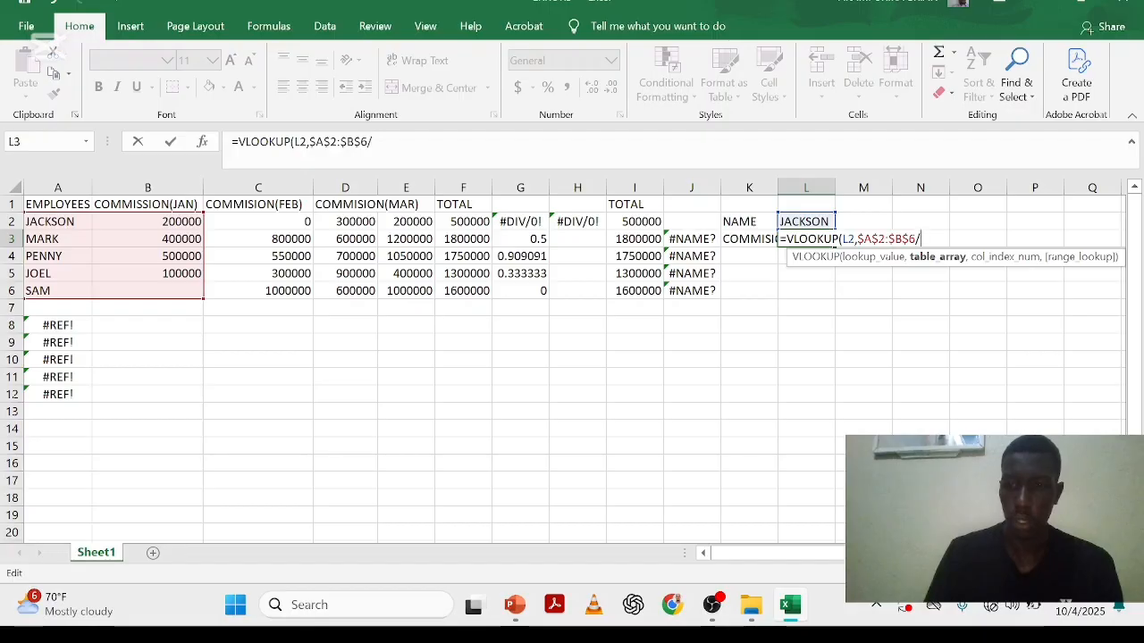
key("BackSpace")
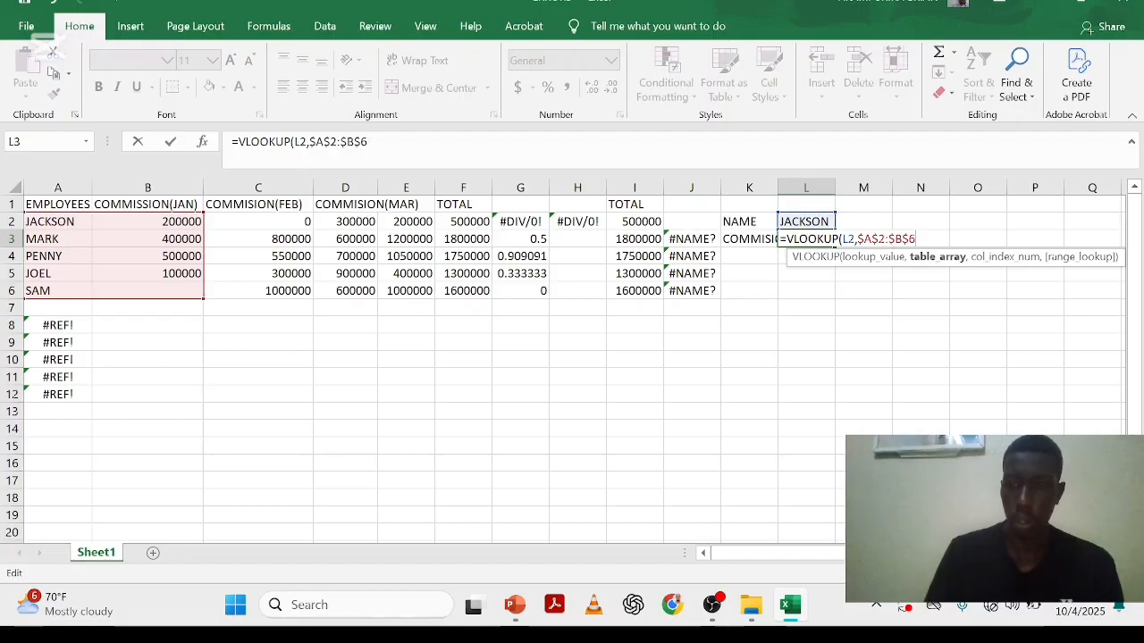
- Complete the L3 formula with column index 2 and exact match as =VLOOKUP(L2,$A$2:$B$6,2,FALSE)
type(",")
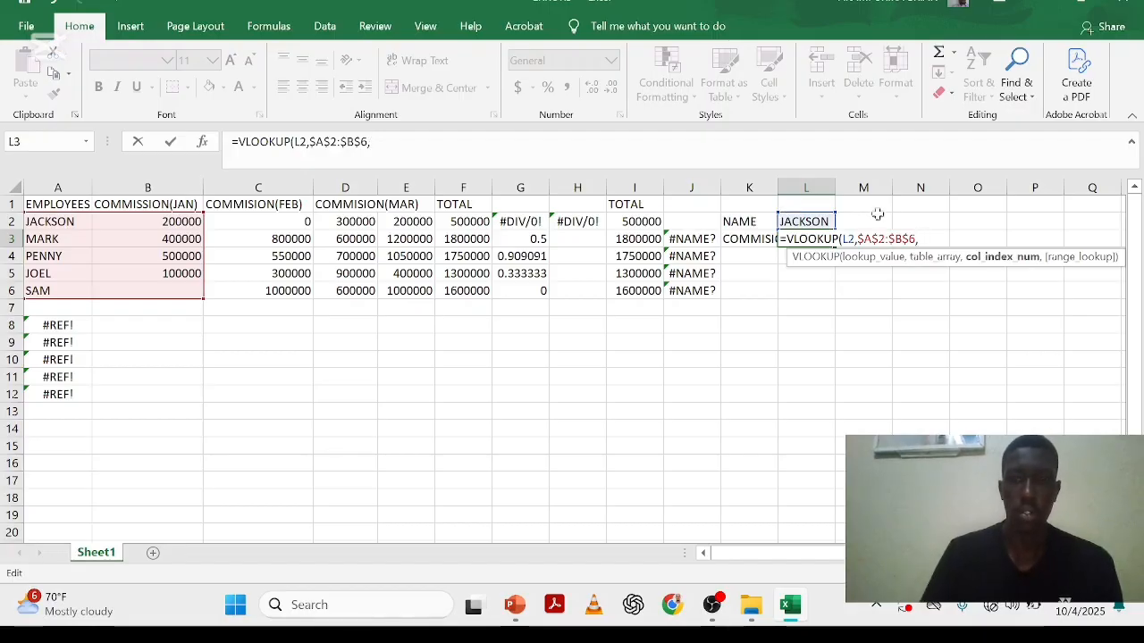
type("2")
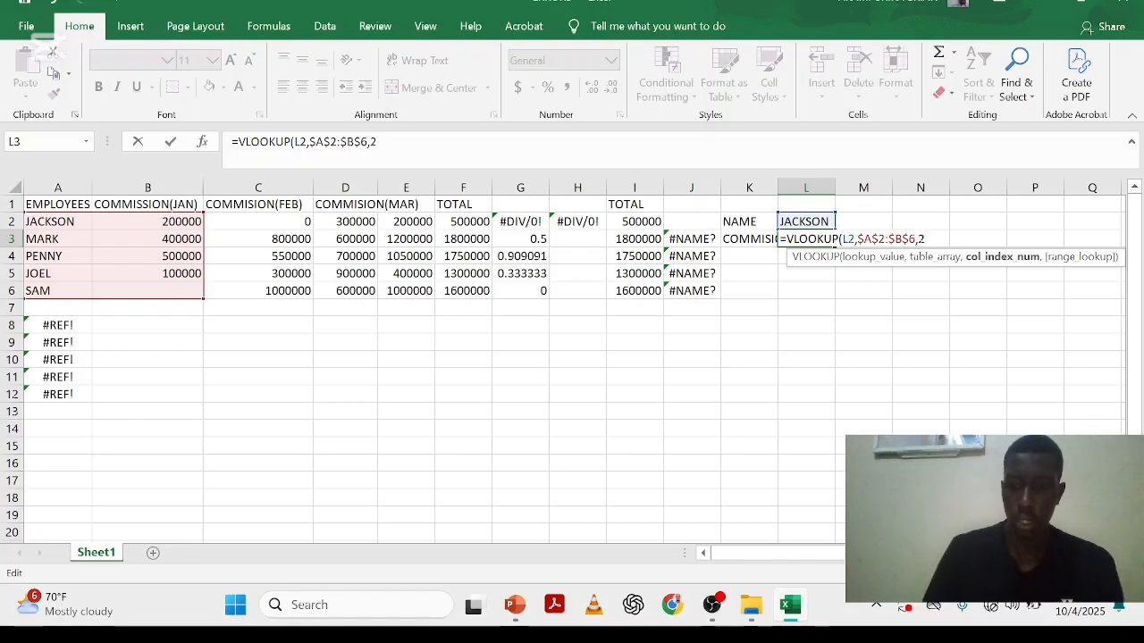
type(",")
type("FA")
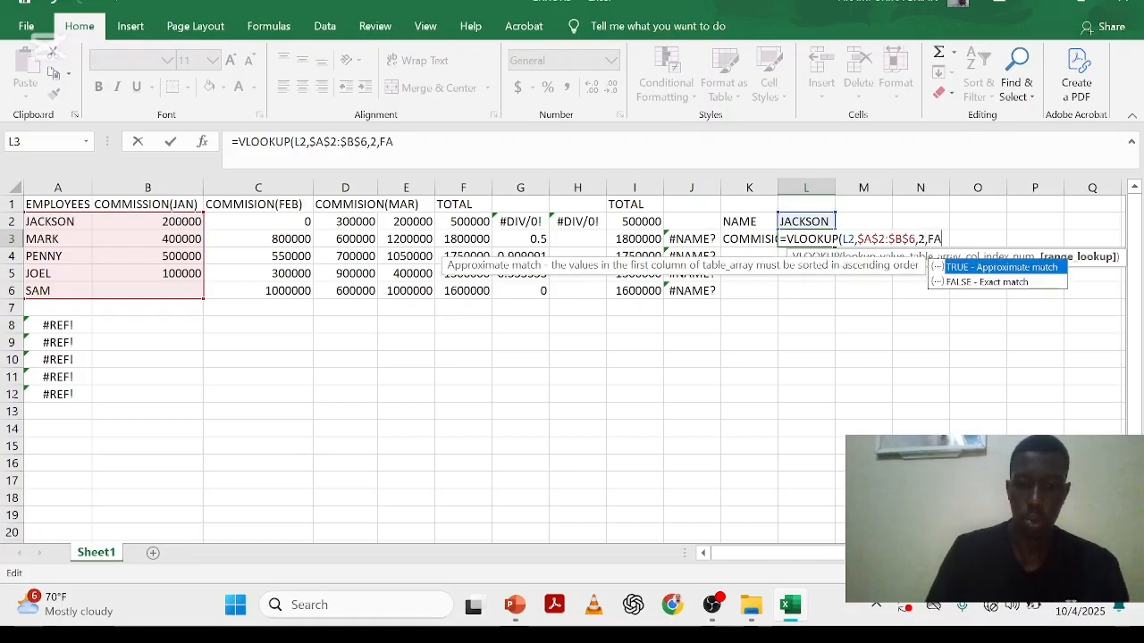
type("LSE)")
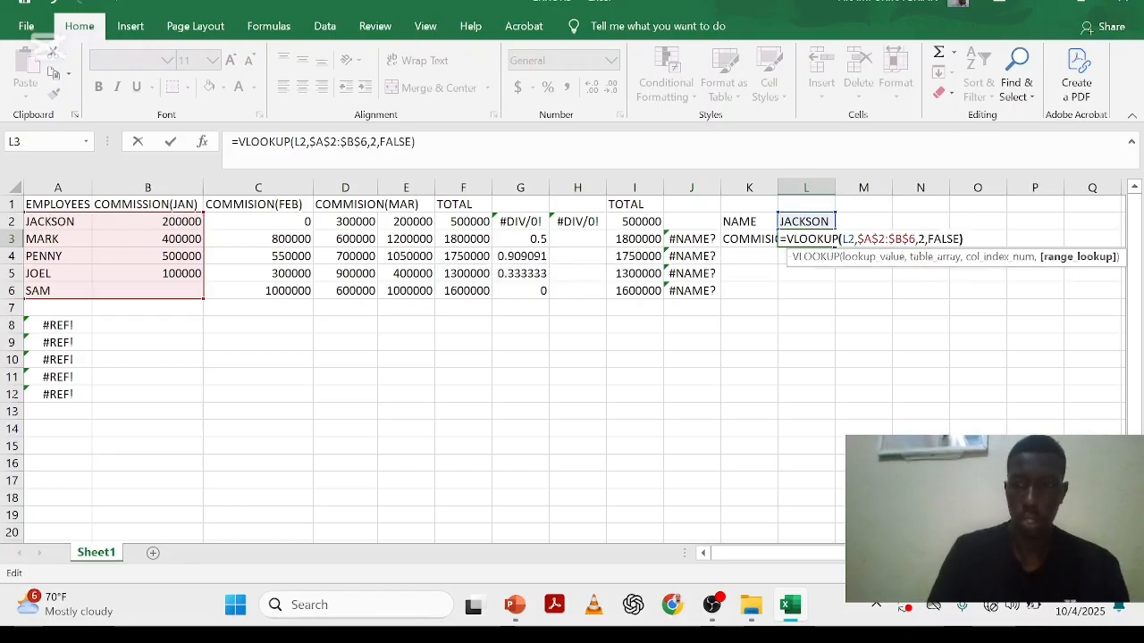
key("Return")
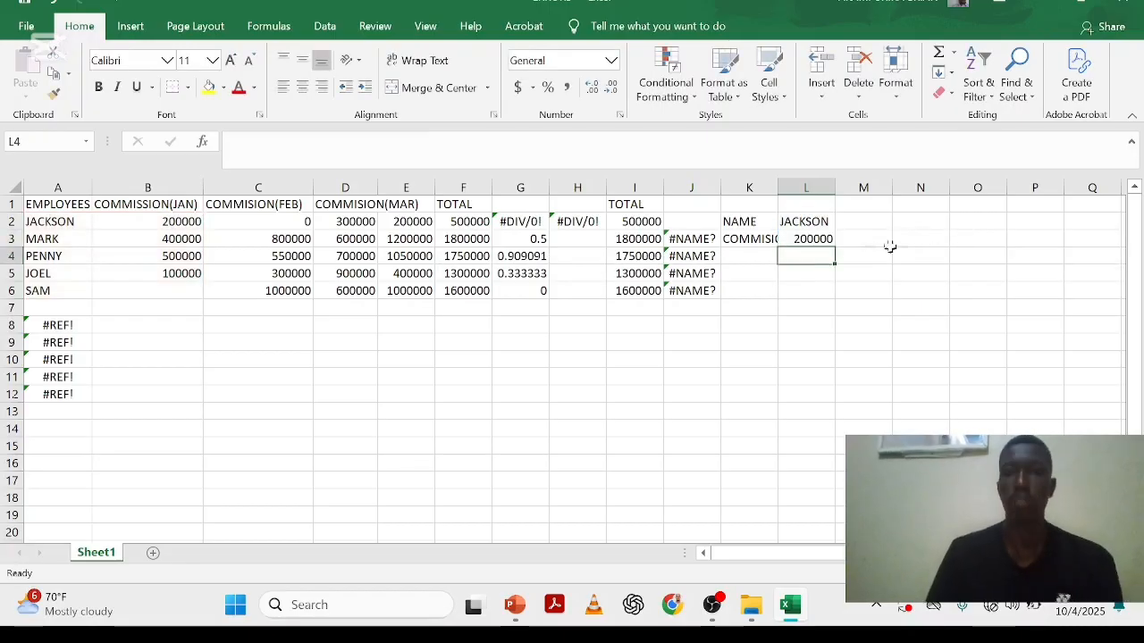
- Enter a name missing from the employee table in M2 and fill the L3 lookup formula across to M3
left_click(805, 238)
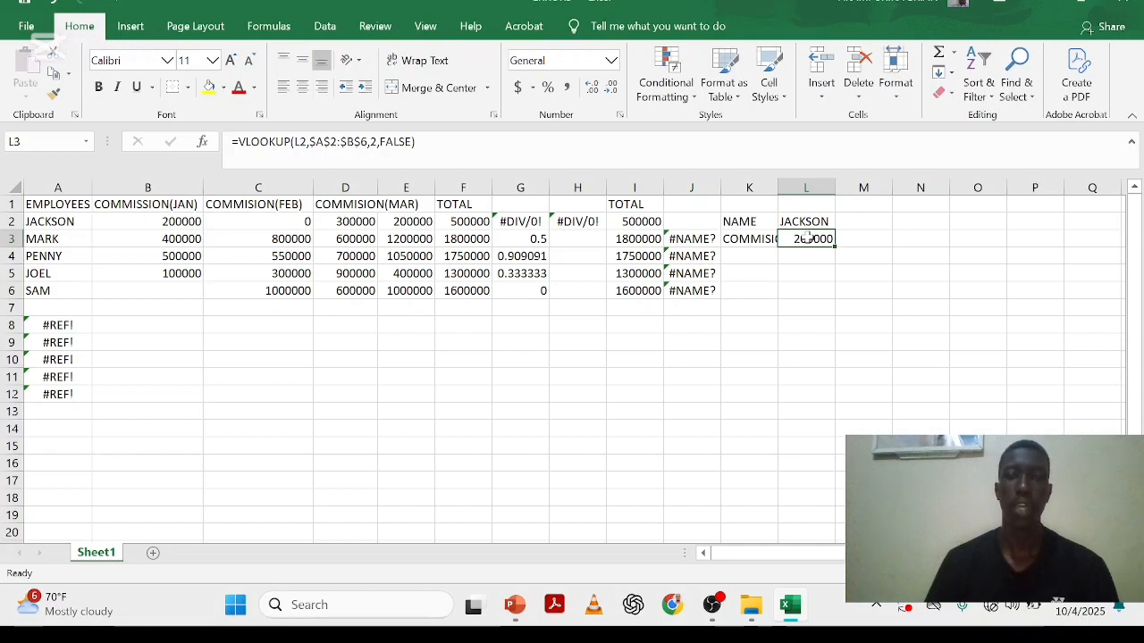
left_click(864, 221)
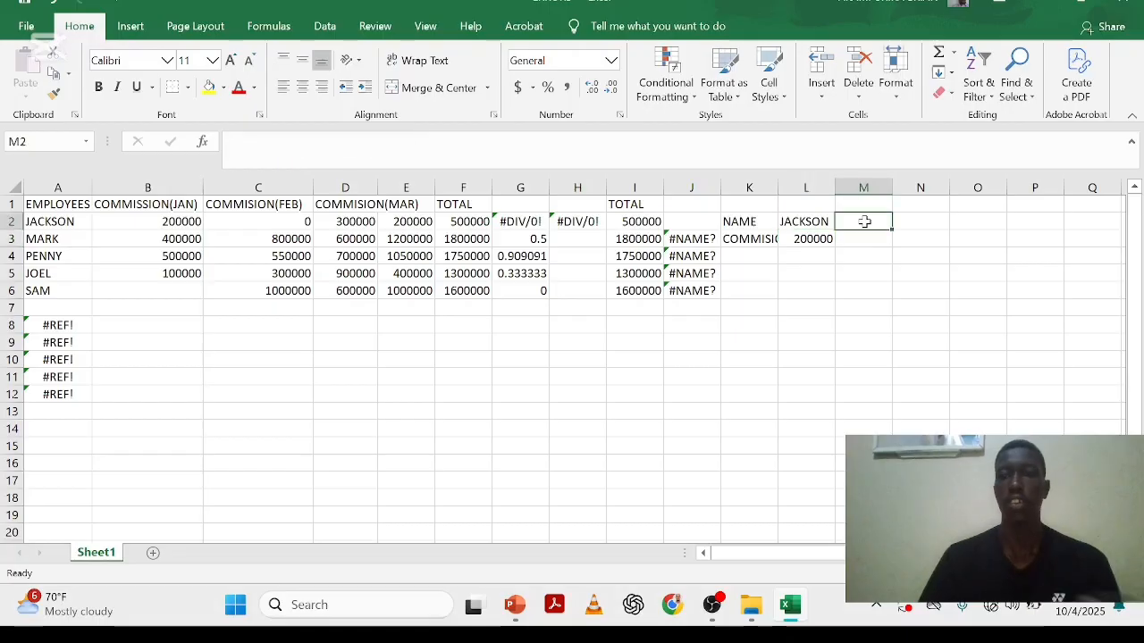
type("TIMOTHY")
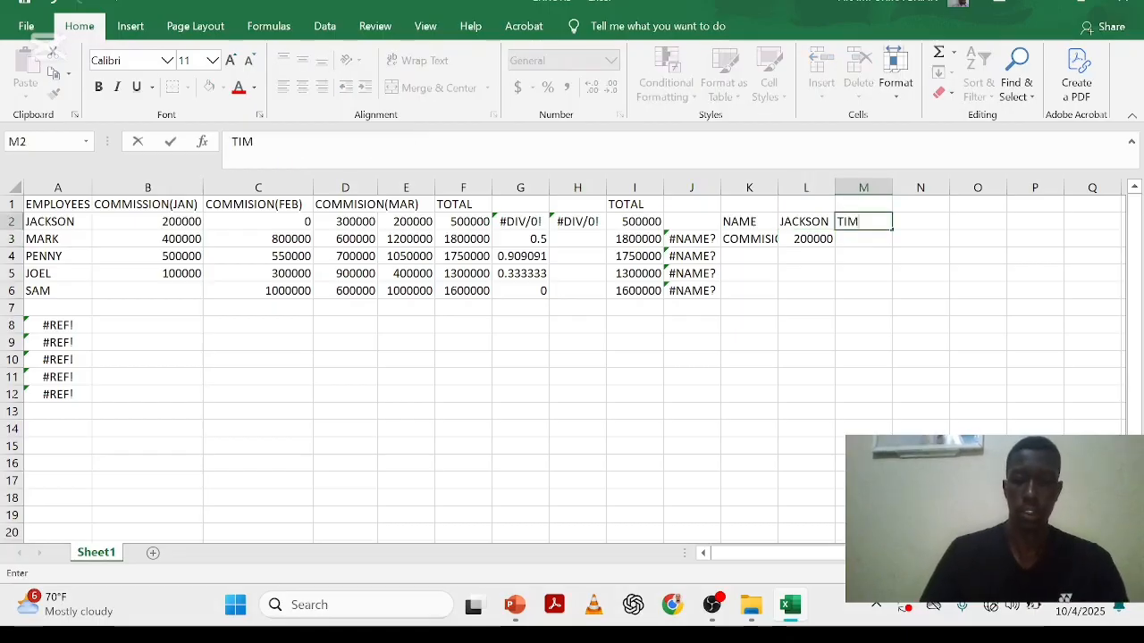
left_click(828, 238)
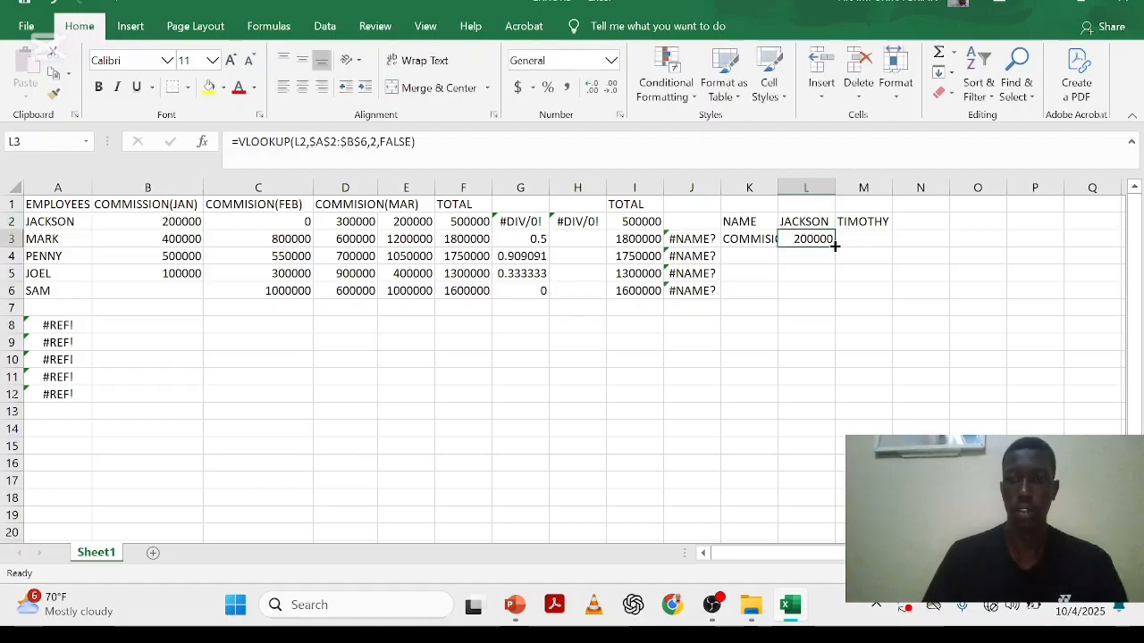
left_click_drag(831, 241, 895, 224)
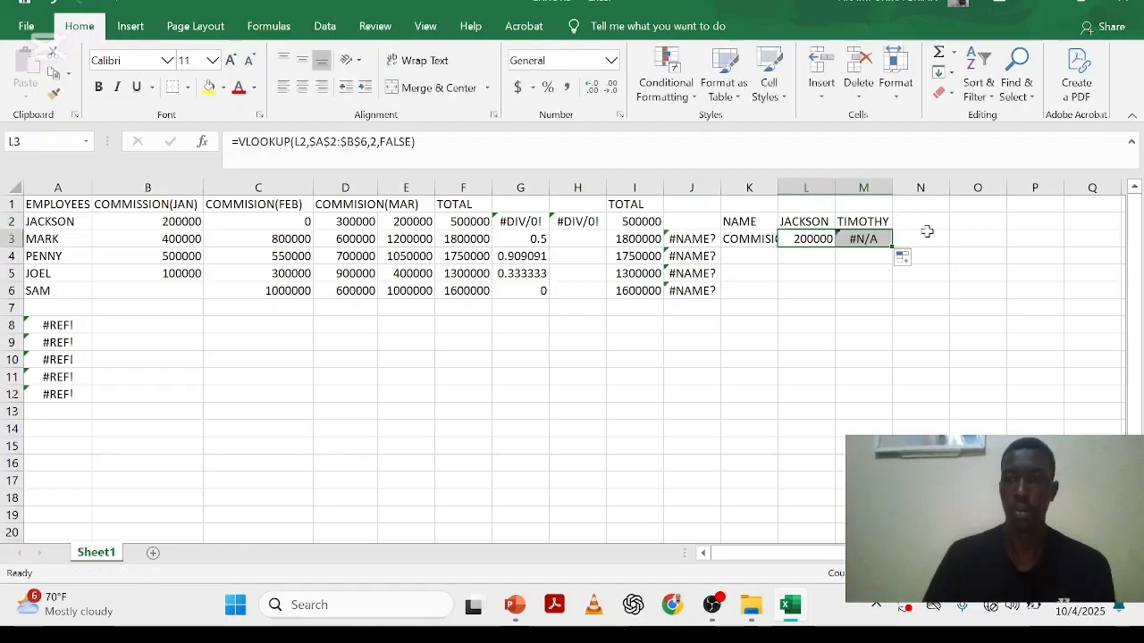
left_click(928, 235)
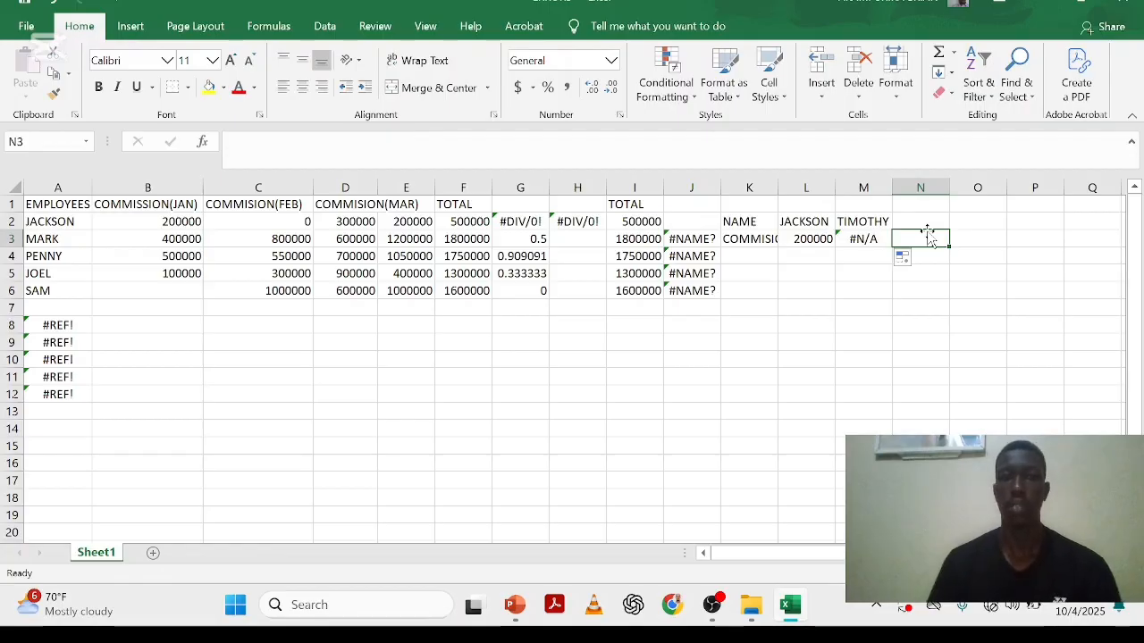